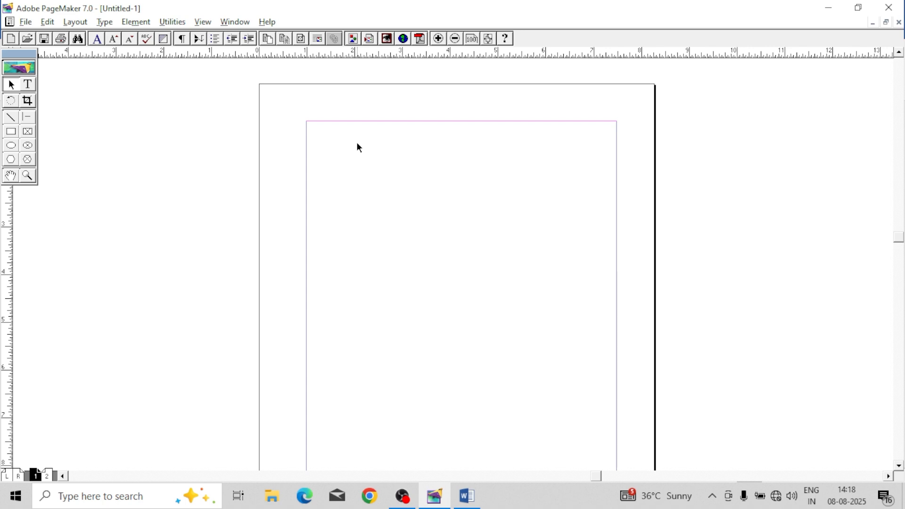
# Step: Draw a rectangle spanning the page margins from the top margin, about 6.5 in wide and 3.4 in high
pyautogui.click(12, 132)
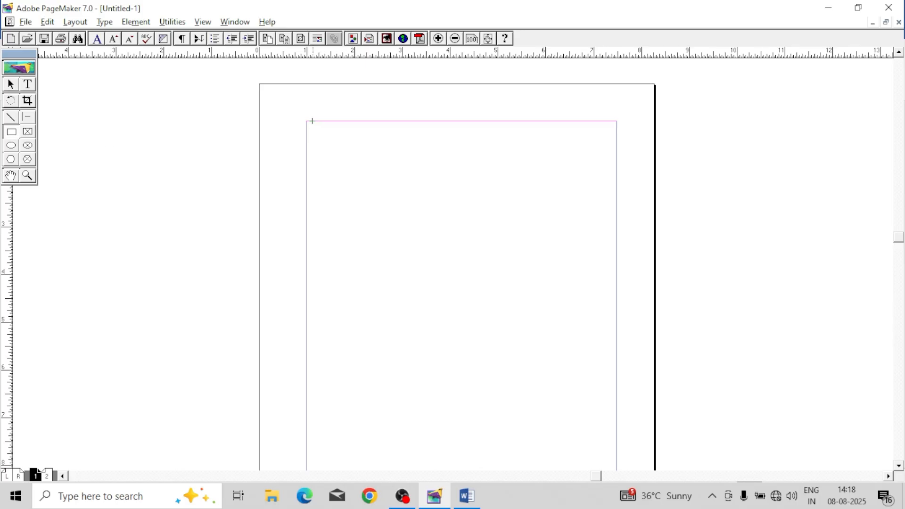
pyautogui.moveTo(305, 121); pyautogui.dragTo(616, 282)
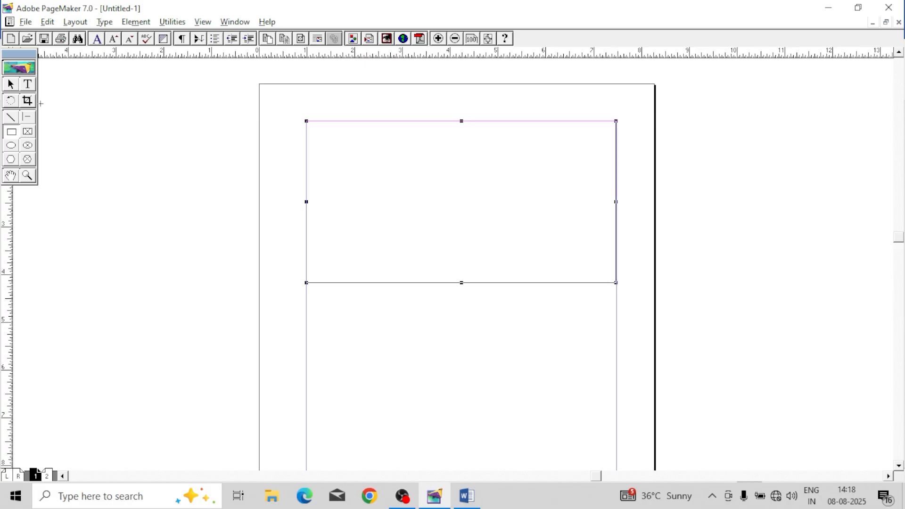
pyautogui.click(10, 84)
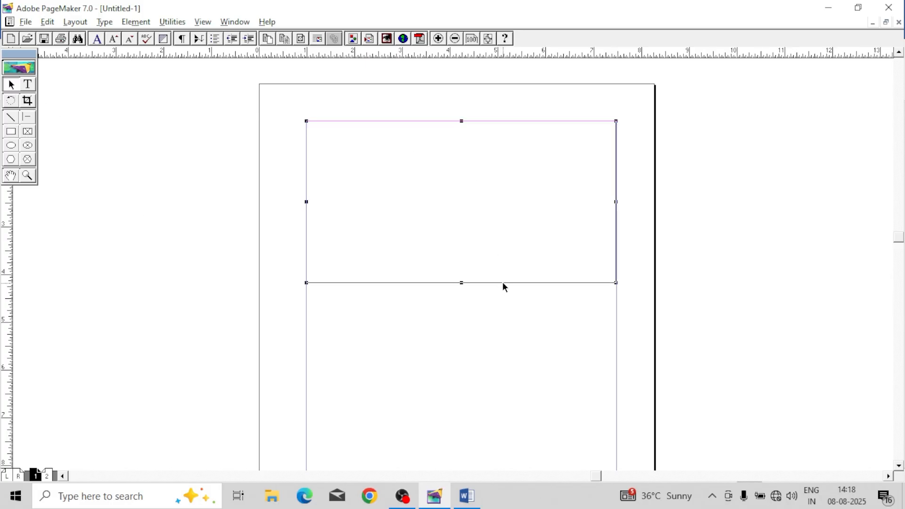
# Step: Duplicate the rectangle and place the copy just below the original with a small gap
pyautogui.hotkey('ctrl', 'c')
pyautogui.hotkey('ctrl', 'v')
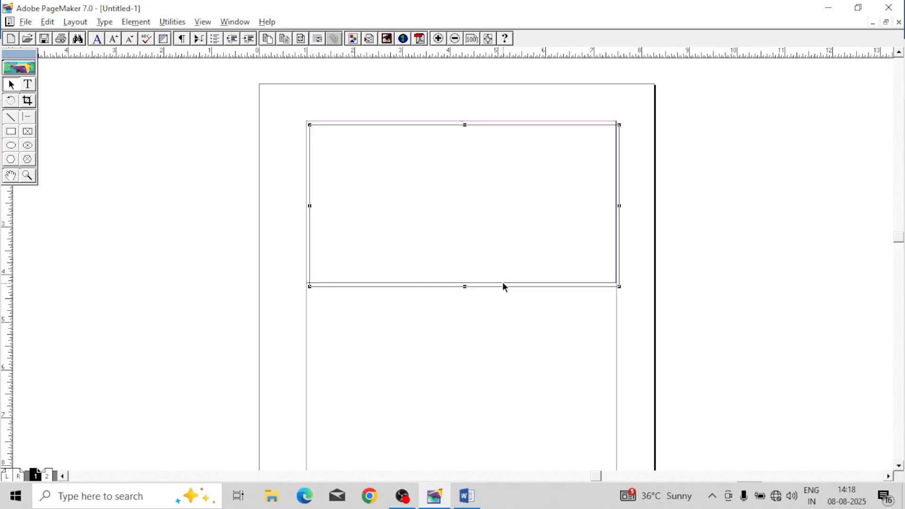
pyautogui.moveTo(503, 212); pyautogui.dragTo(516, 381)
pyautogui.moveTo(497, 286); pyautogui.dragTo(501, 456)
pyautogui.click(485, 397)
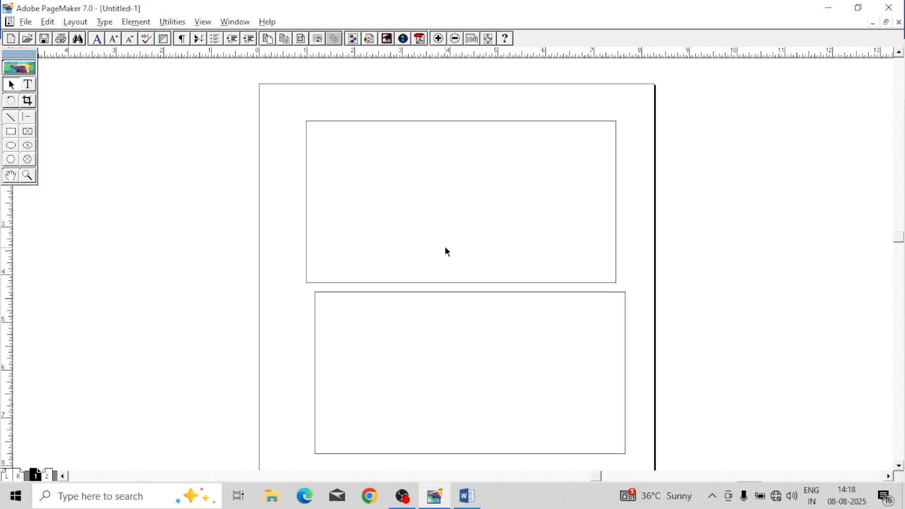
# Step: Select both rectangles and open the Align Objects settings, moving the dialog clear of the page
pyautogui.click(590, 284)
pyautogui.scroll(-15, 390, 231)
pyautogui.rightClick(557, 204)
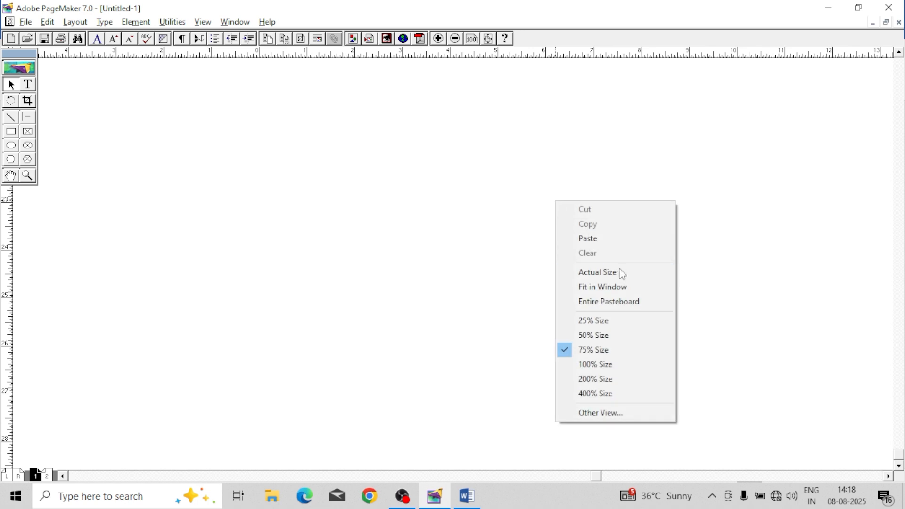
pyautogui.click(620, 292)
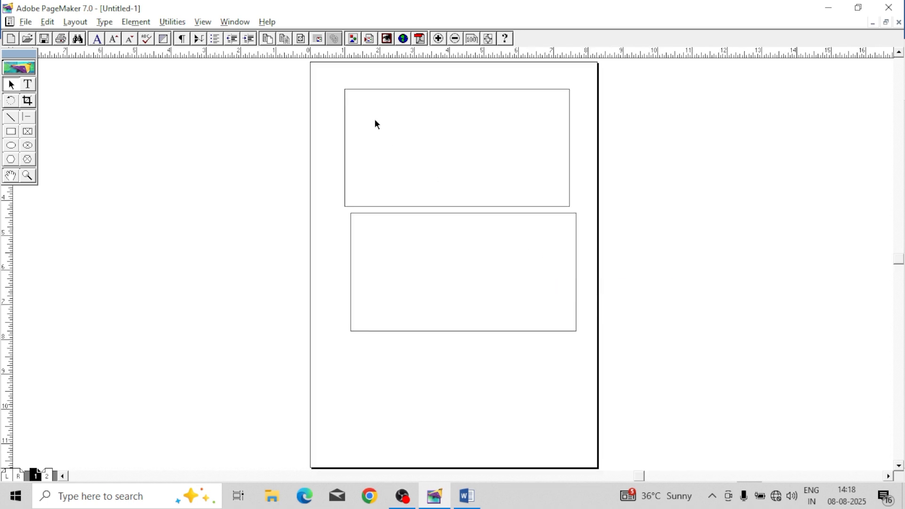
pyautogui.moveTo(569, 328); pyautogui.dragTo(592, 356)
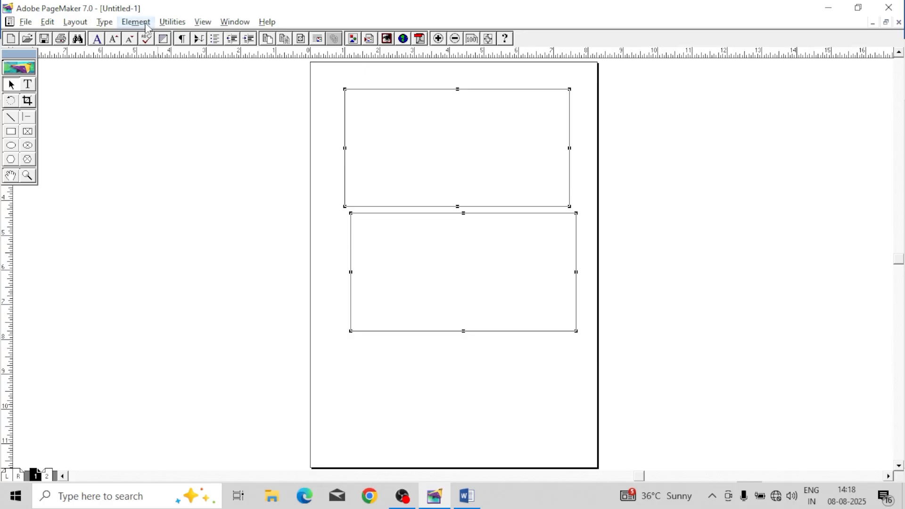
pyautogui.click(143, 23)
pyautogui.click(178, 119)
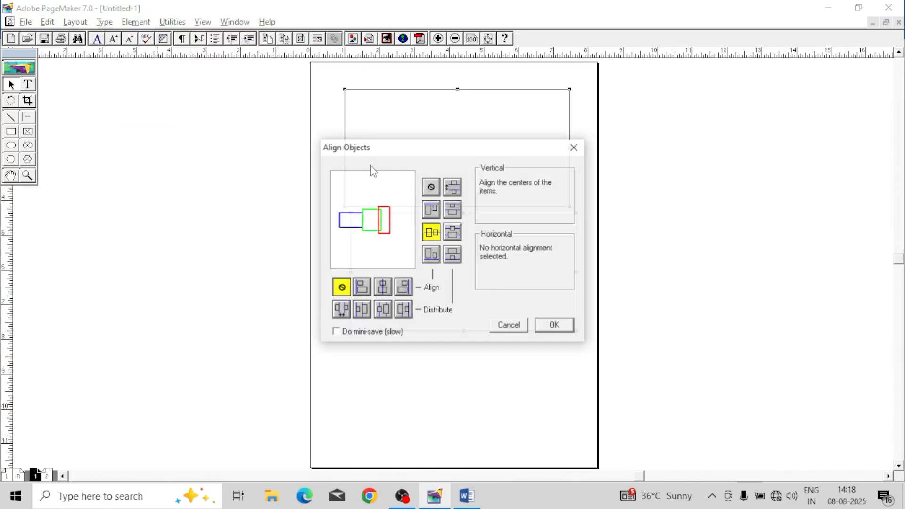
pyautogui.moveTo(443, 150); pyautogui.dragTo(168, 234)
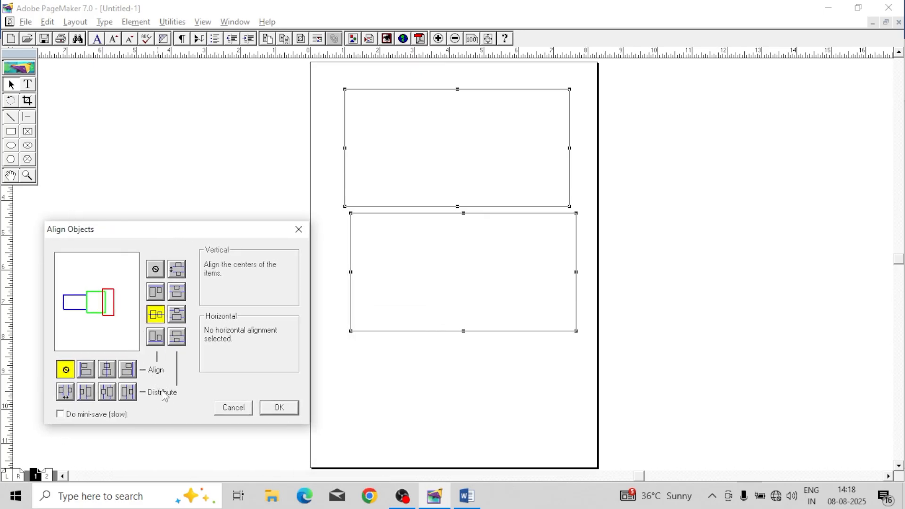
pyautogui.click(90, 372)
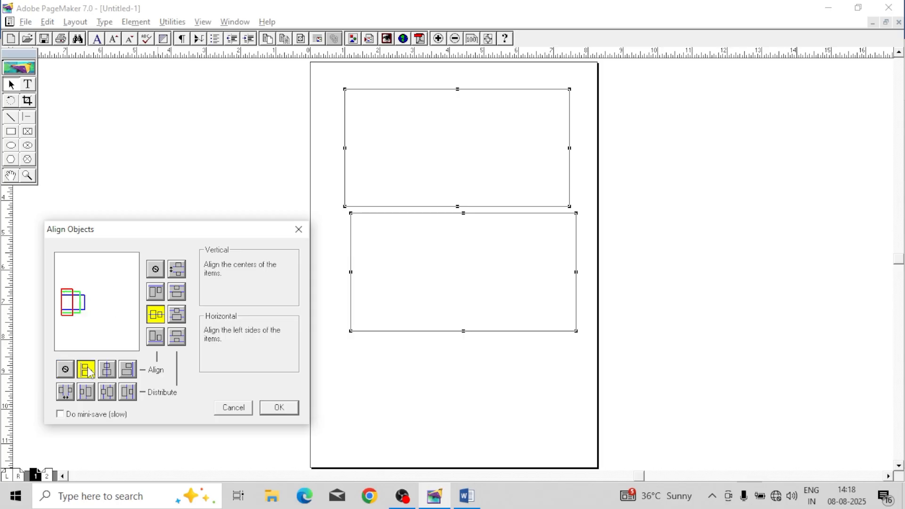
pyautogui.click(107, 373)
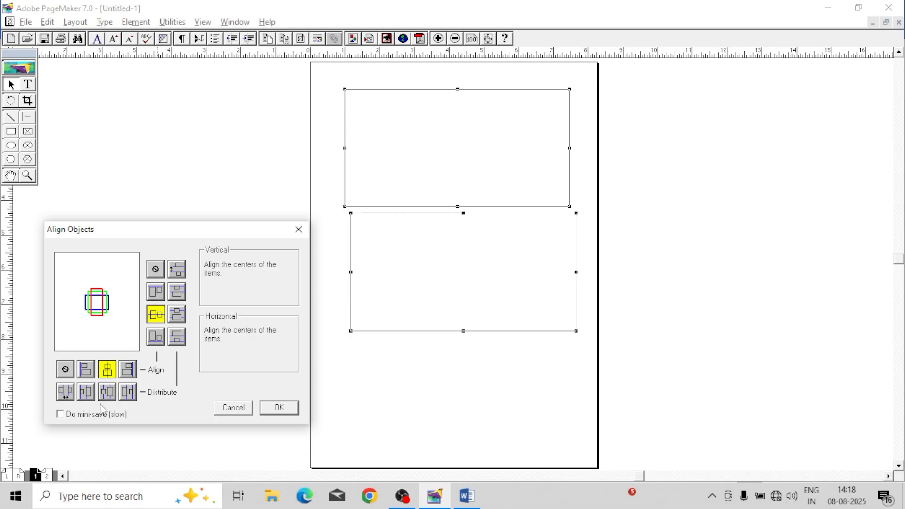
pyautogui.click(86, 392)
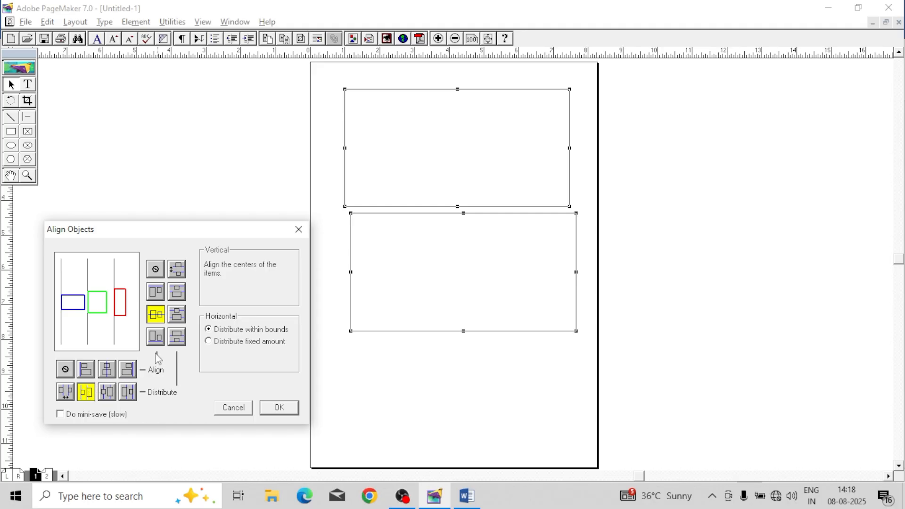
pyautogui.click(177, 315)
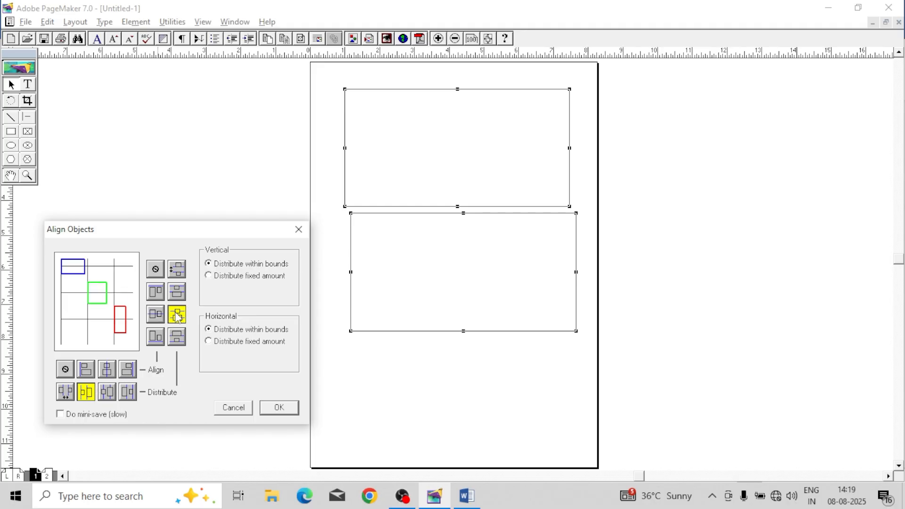
pyautogui.click(177, 291)
pyautogui.click(156, 293)
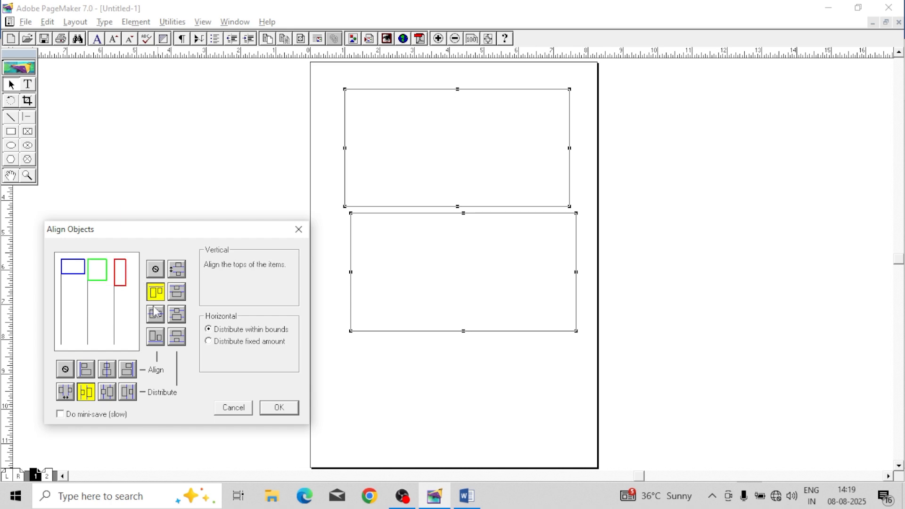
pyautogui.click(156, 314)
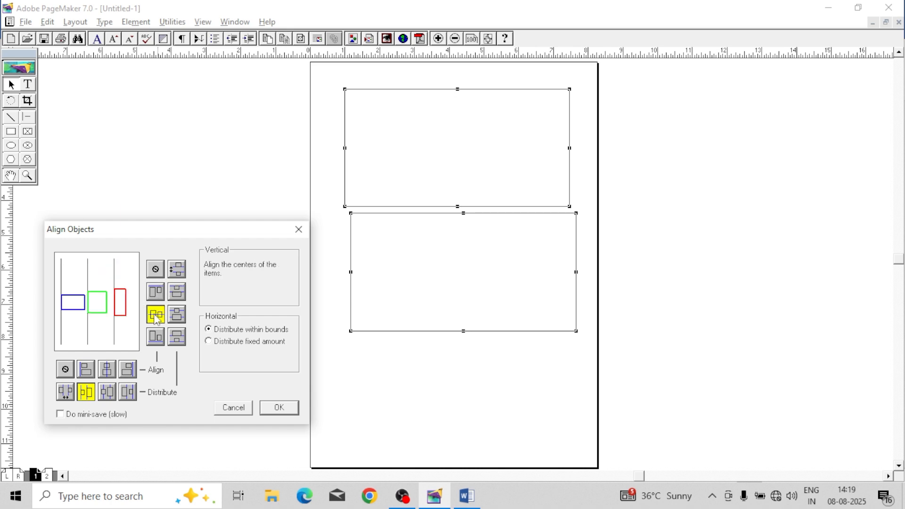
pyautogui.click(156, 269)
pyautogui.click(65, 369)
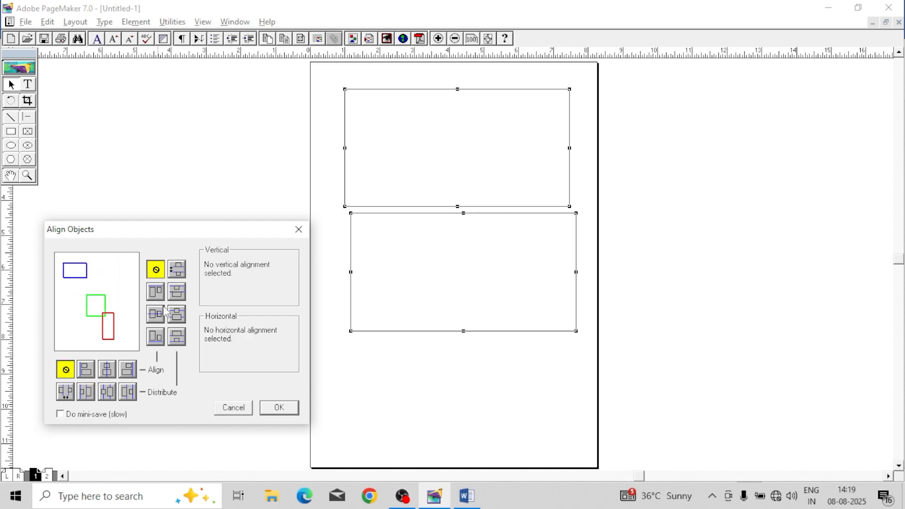
# Step: Align the two rectangles' centers horizontally and distribute their centers vertically within bounds
pyautogui.click(178, 315)
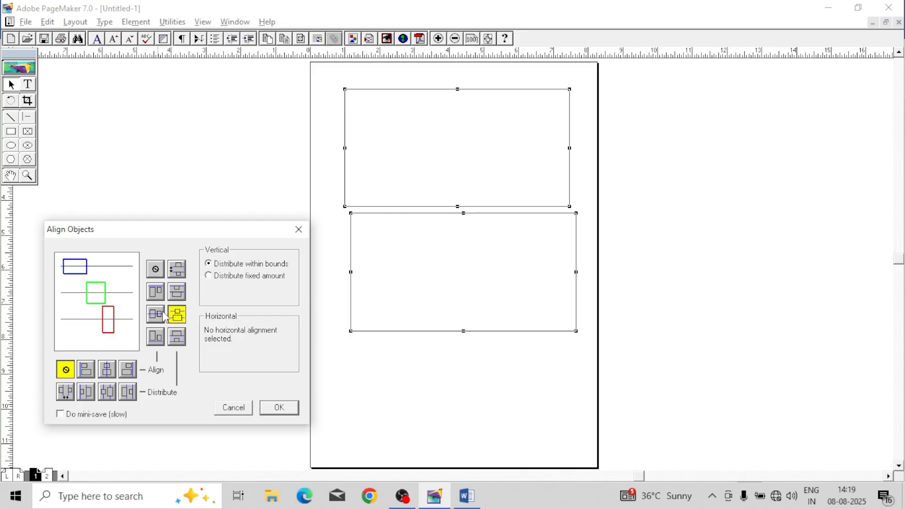
pyautogui.click(162, 315)
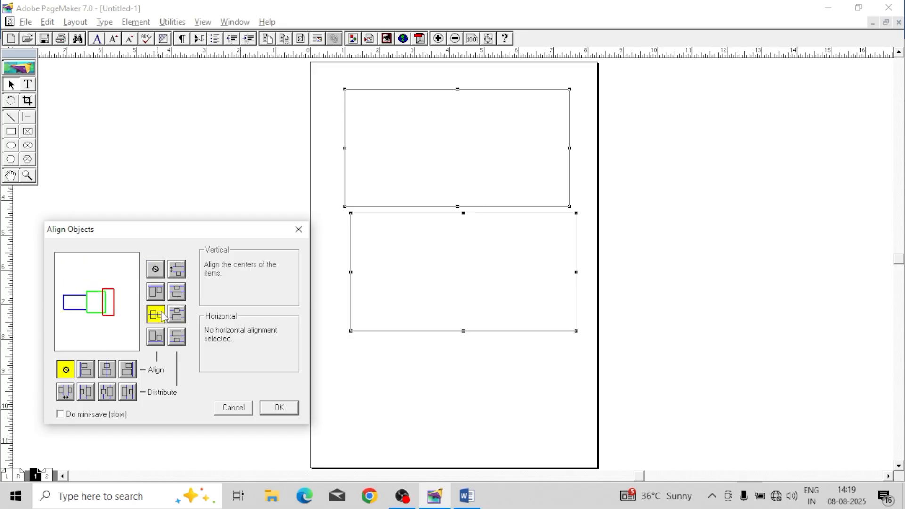
pyautogui.click(107, 373)
pyautogui.click(156, 293)
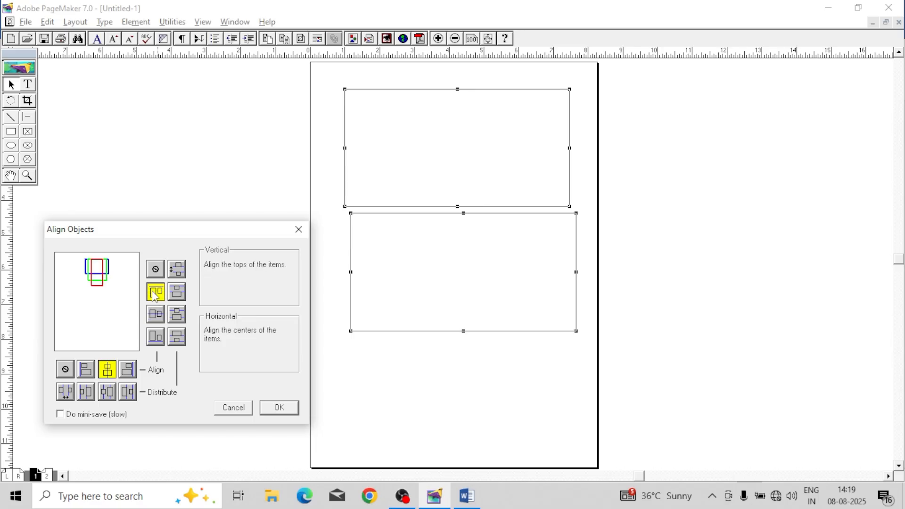
pyautogui.click(158, 317)
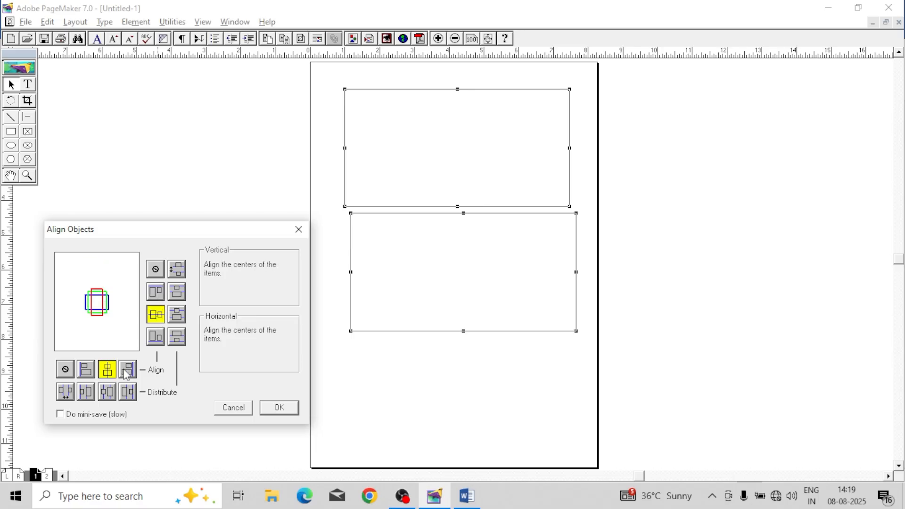
pyautogui.click(177, 316)
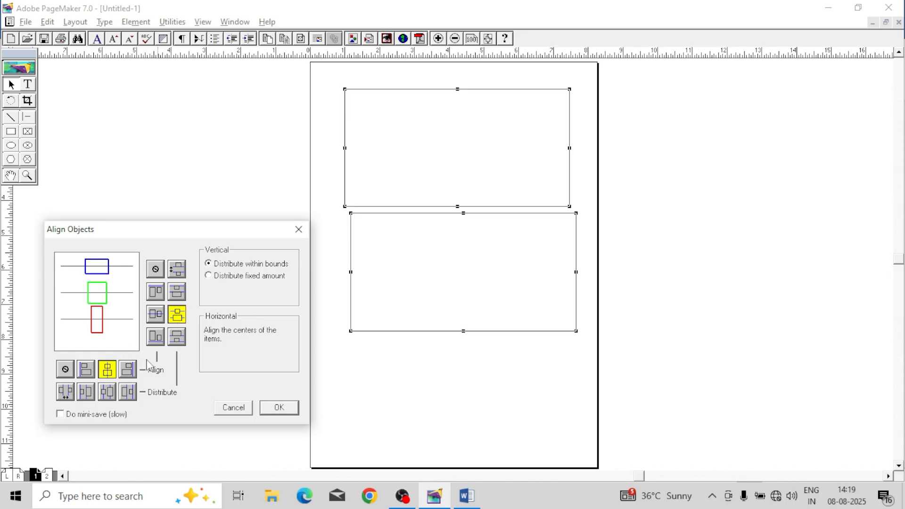
pyautogui.click(279, 407)
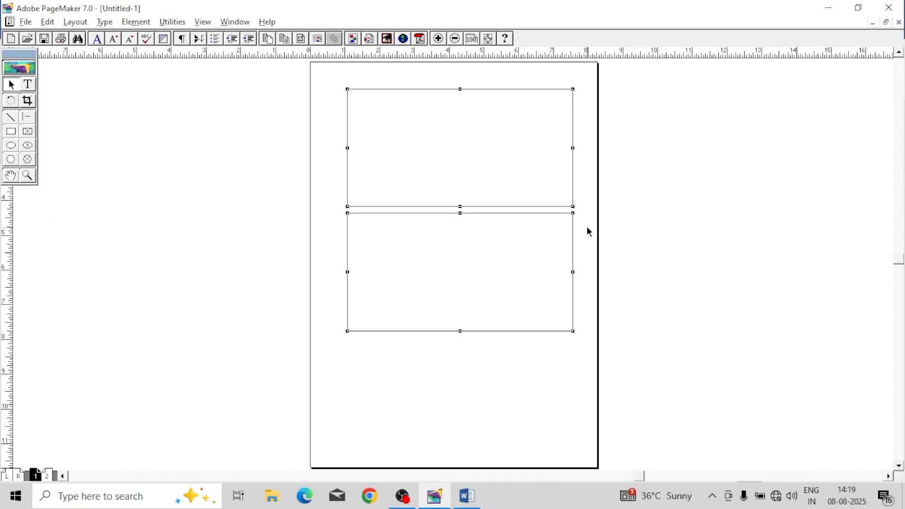
# Step: Draw a narrow rectangle on the pasteboard beside the page, about 5.5 in wide and 0.8 in high
pyautogui.click(614, 234)
pyautogui.click(12, 133)
pyautogui.moveTo(90, 112); pyautogui.dragTo(282, 142)
pyautogui.click(11, 84)
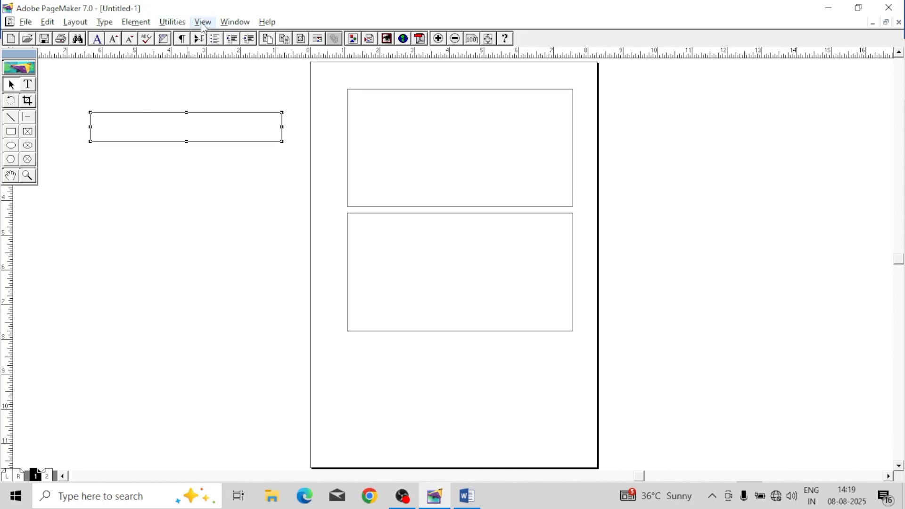
# Step: Show the Colors palette and color the narrow pasteboard rectangle Yellow
pyautogui.click(234, 22)
pyautogui.click(260, 119)
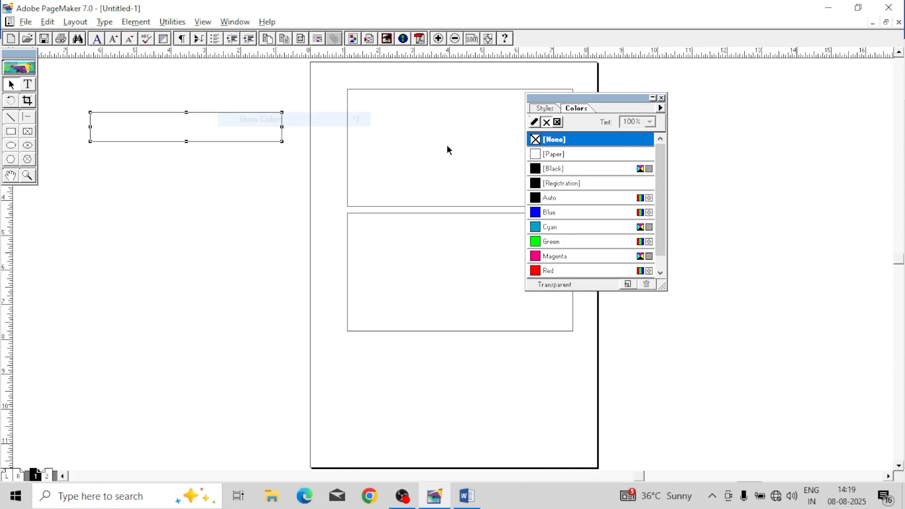
pyautogui.click(547, 213)
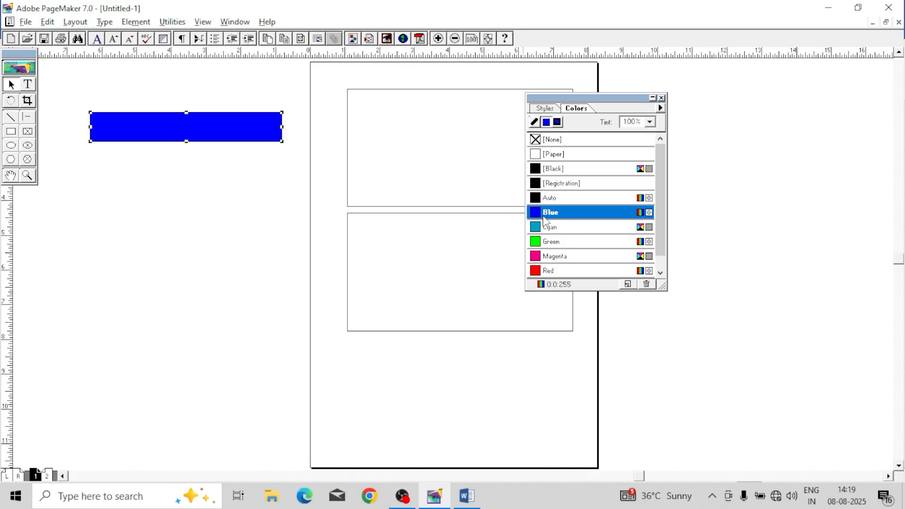
pyautogui.click(552, 257)
pyautogui.moveTo(600, 93); pyautogui.dragTo(678, 86)
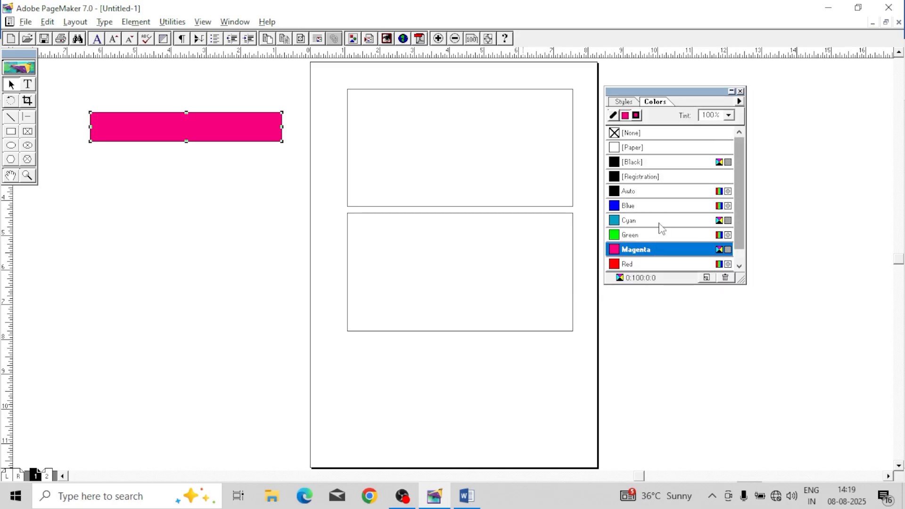
pyautogui.click(654, 207)
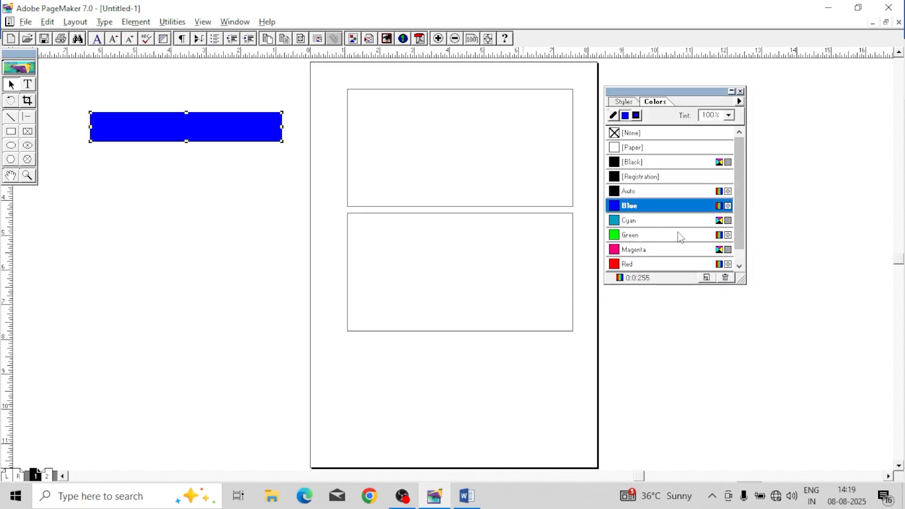
pyautogui.click(740, 251)
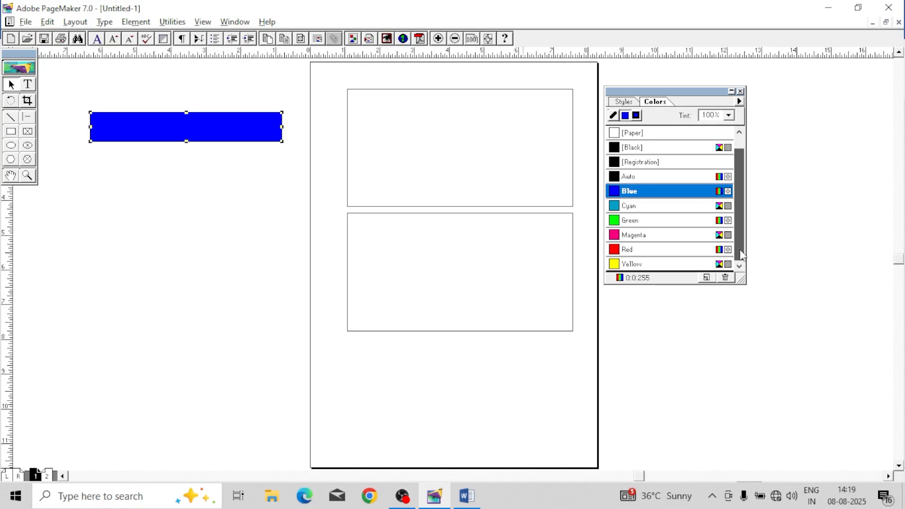
pyautogui.click(655, 263)
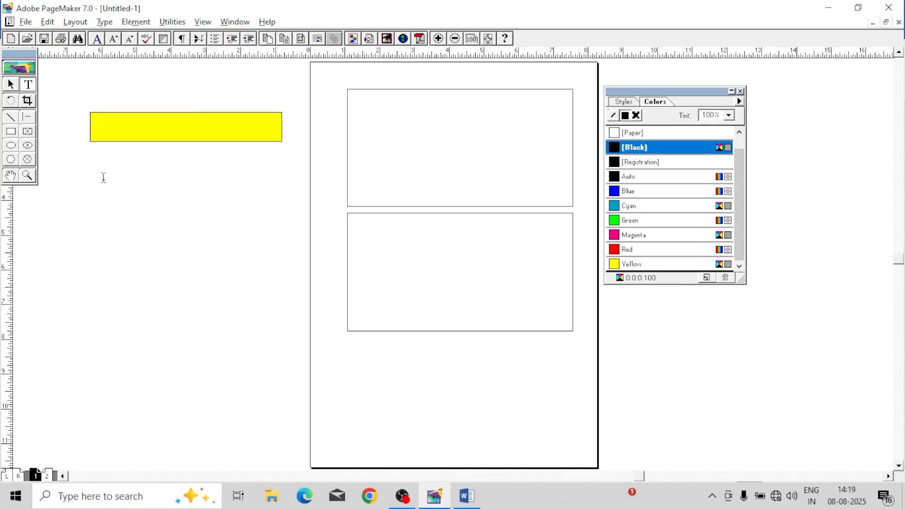
# Step: Add a text block reading "VSRM COMPUTER CLASSES" on the pasteboard below the yellow rectangle
pyautogui.moveTo(92, 167); pyautogui.dragTo(267, 196)
pyautogui.write('VSRM COMPUTE')
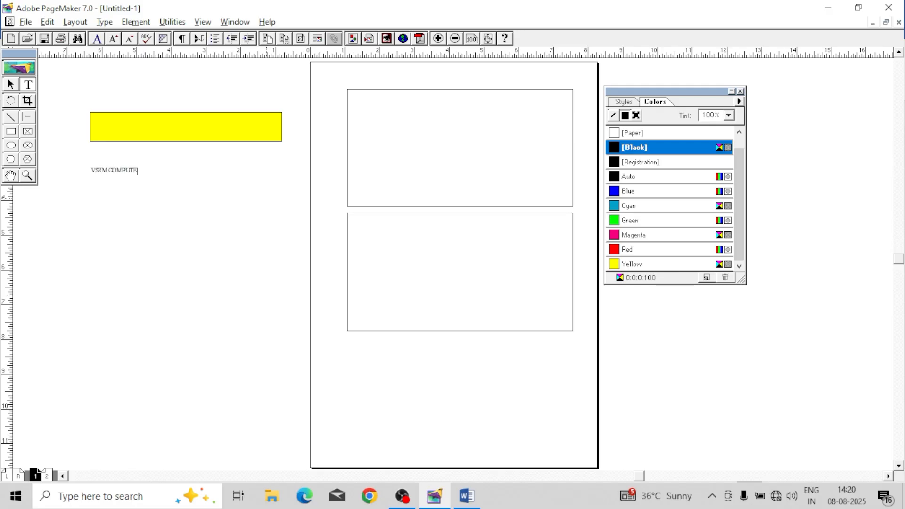
pyautogui.write('R CLASSES')
# Step: Enlarge the whole "VSRM COMPUTER CLASSES" text to 24 pt and show the Control palette
pyautogui.hotkey('ctrl', 'a')
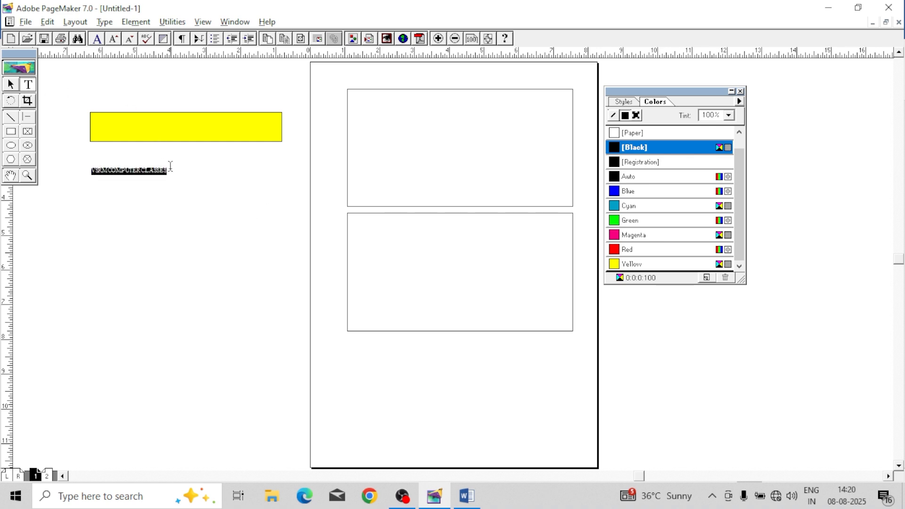
pyautogui.hotkey('ctrl', 'shift', '.')
pyautogui.hotkey('ctrl', 'shift', '.')
pyautogui.hotkey('ctrl', 'shift', '.')
pyautogui.hotkey('ctrl', 'shift', '.')
pyautogui.hotkey('ctrl', 'shift', '.')
pyautogui.hotkey('ctrl', 'shift', '.')
pyautogui.hotkey('ctrl', 'shift', '.')
pyautogui.hotkey('ctrl', 'shift', '.')
pyautogui.hotkey('ctrl', 'shift', '.')
pyautogui.hotkey('ctrl', 'shift', '.')
pyautogui.hotkey('ctrl', 'shift', '.')
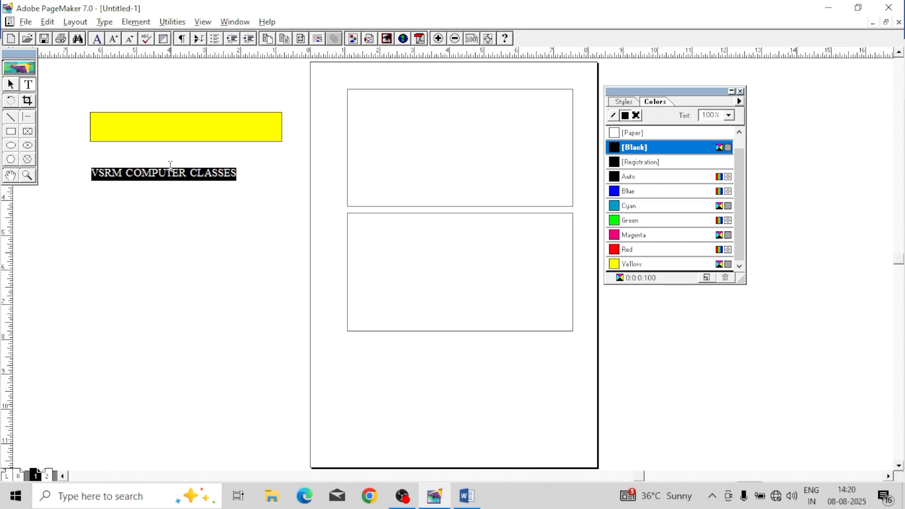
pyautogui.hotkey('ctrl', 'shift', '.')
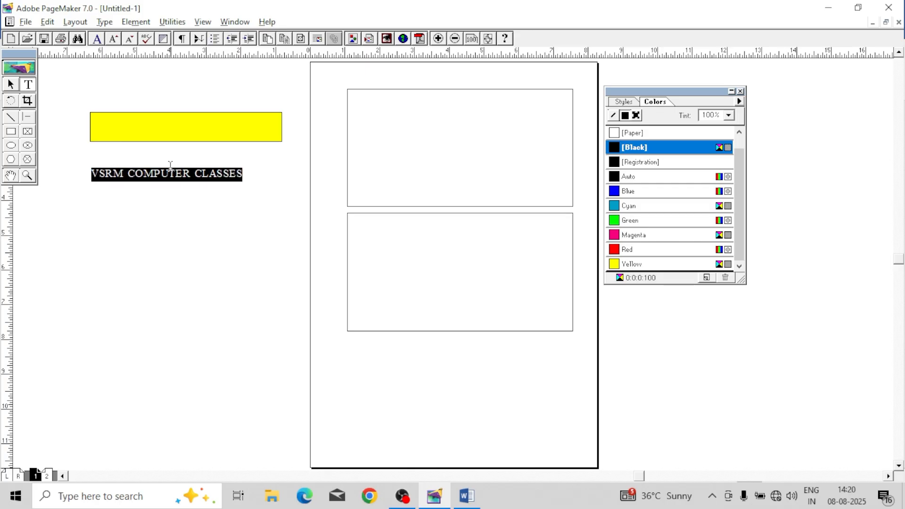
pyautogui.hotkey('ctrl', "'")
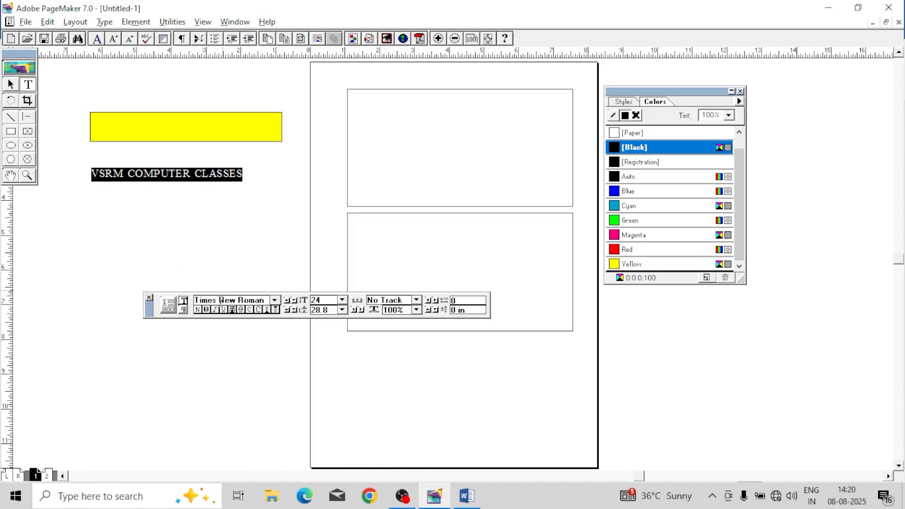
# Step: Make the heading bold, and place it on the yellow rectangle with its text block shortened to the text's width
pyautogui.click(206, 309)
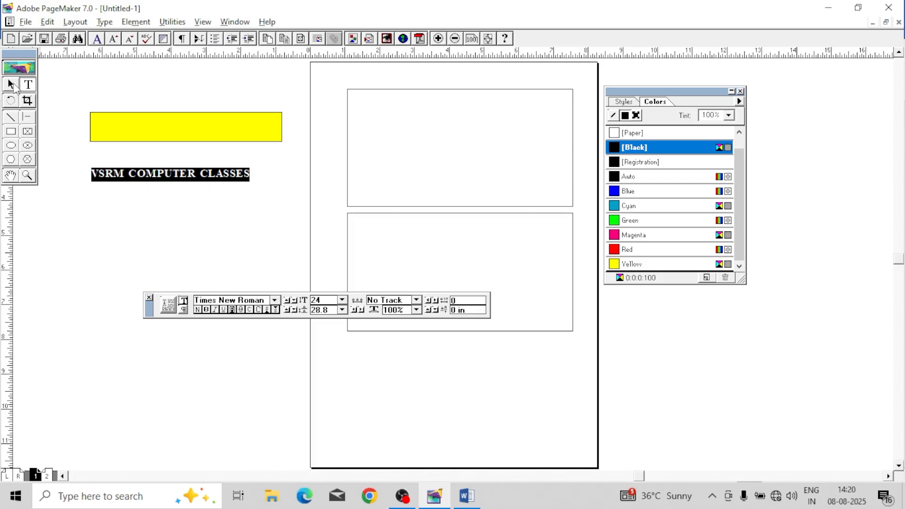
pyautogui.click(10, 84)
pyautogui.moveTo(154, 177); pyautogui.dragTo(162, 124)
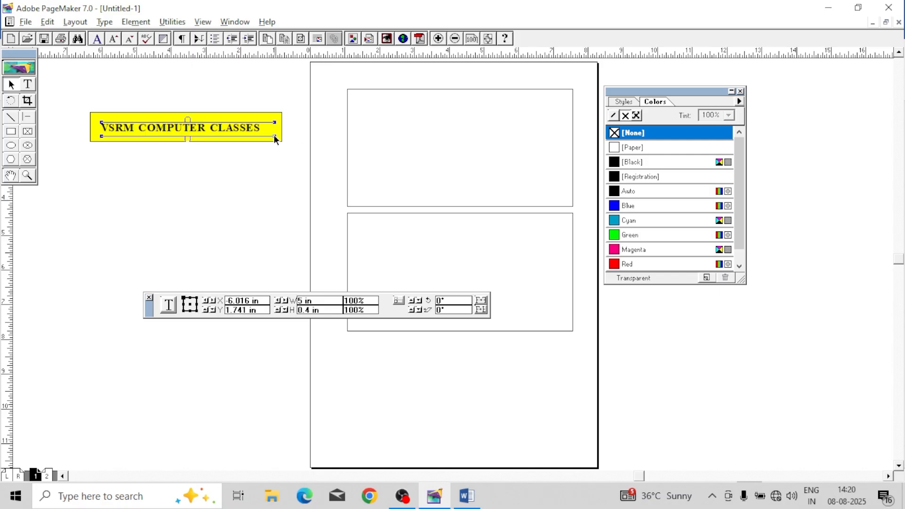
pyautogui.moveTo(275, 135); pyautogui.dragTo(218, 140)
pyautogui.click(232, 182)
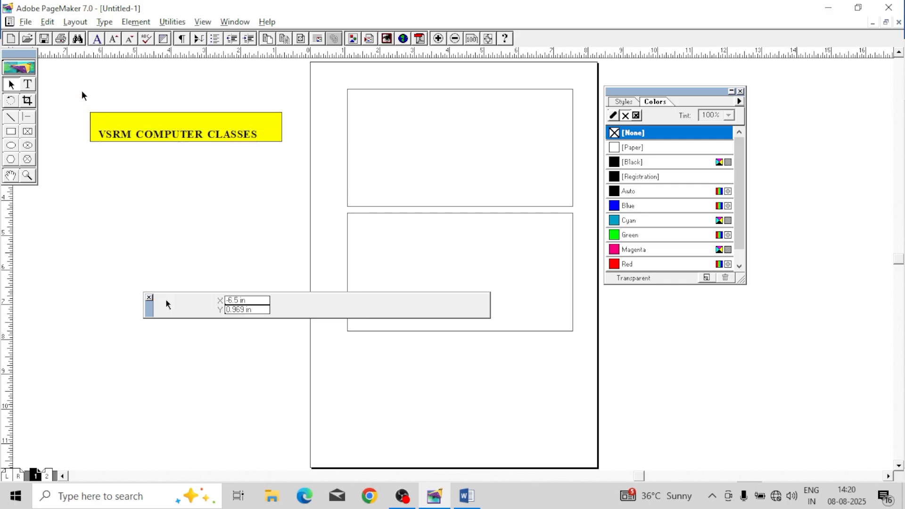
# Step: Align the heading and the yellow rectangle by their centers both vertically and horizontally, and close the Control palette
pyautogui.moveTo(81, 90); pyautogui.dragTo(302, 180)
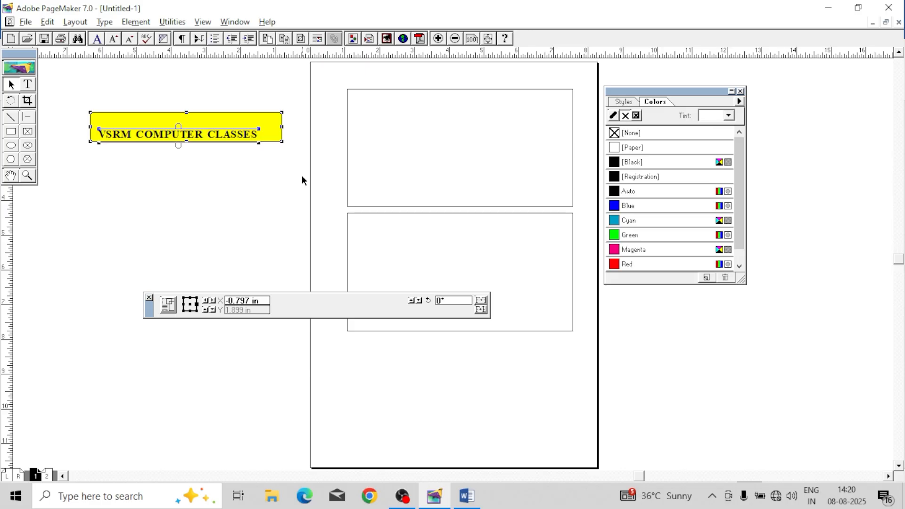
pyautogui.click(134, 22)
pyautogui.click(167, 118)
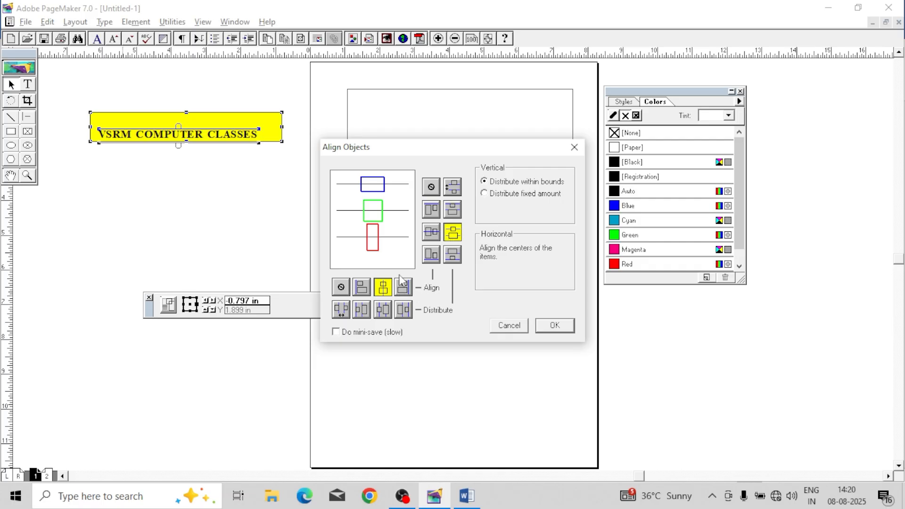
pyautogui.click(431, 234)
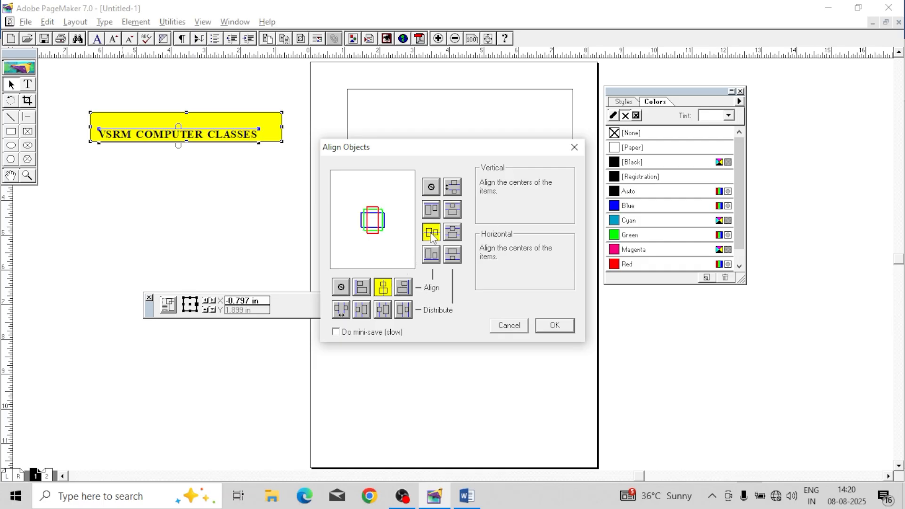
pyautogui.click(552, 325)
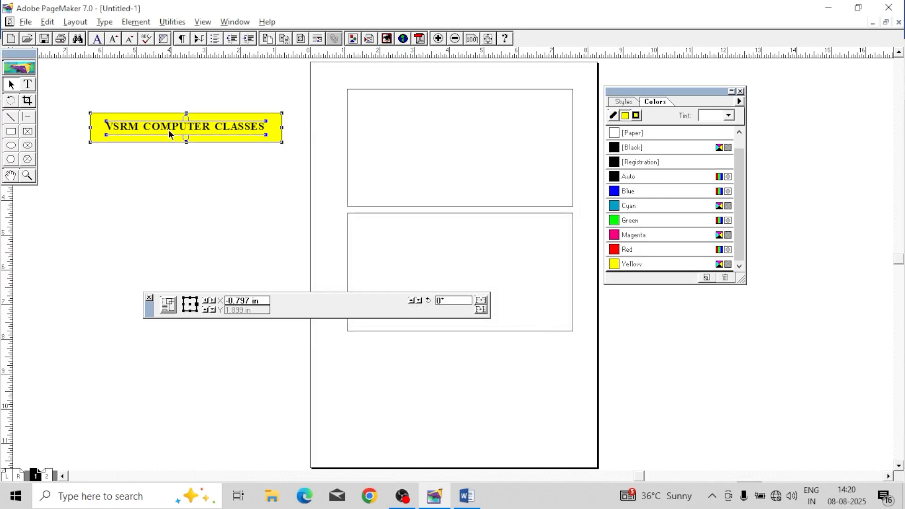
pyautogui.click(236, 168)
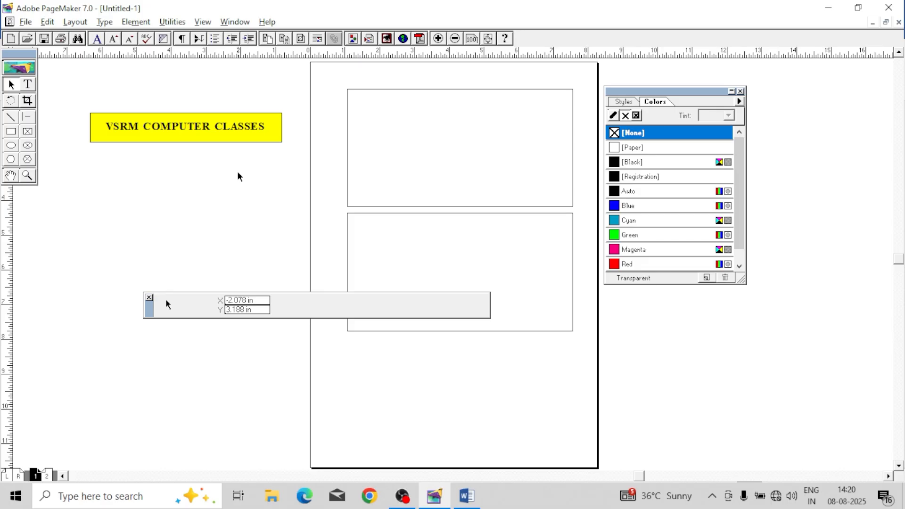
pyautogui.click(149, 298)
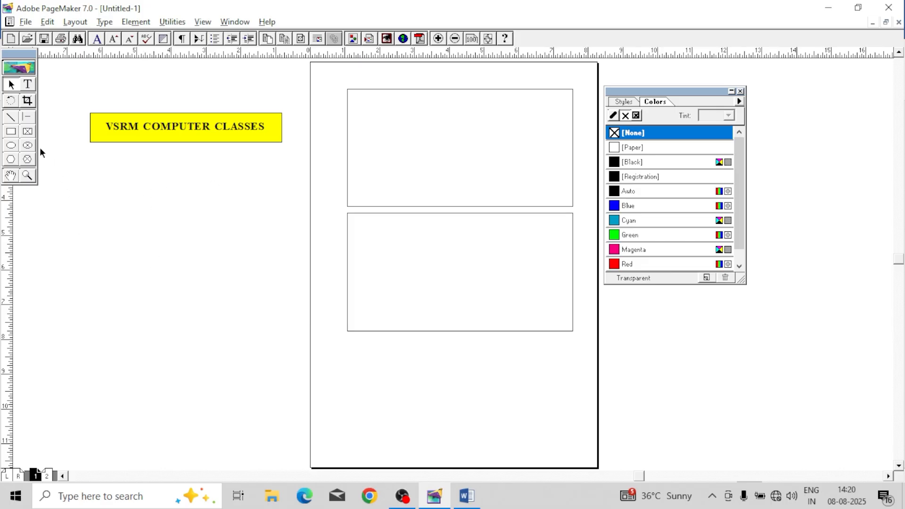
# Step: Draw a small rectangle about 0.8 in wide and 0.5 in high on the pasteboard, place it below the yellow banner and copy it
pyautogui.click(11, 131)
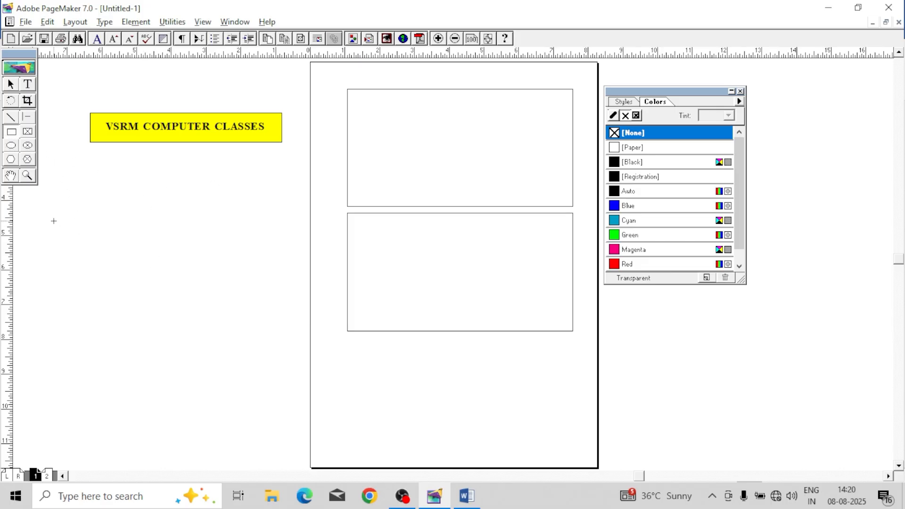
pyautogui.moveTo(53, 221); pyautogui.dragTo(81, 239)
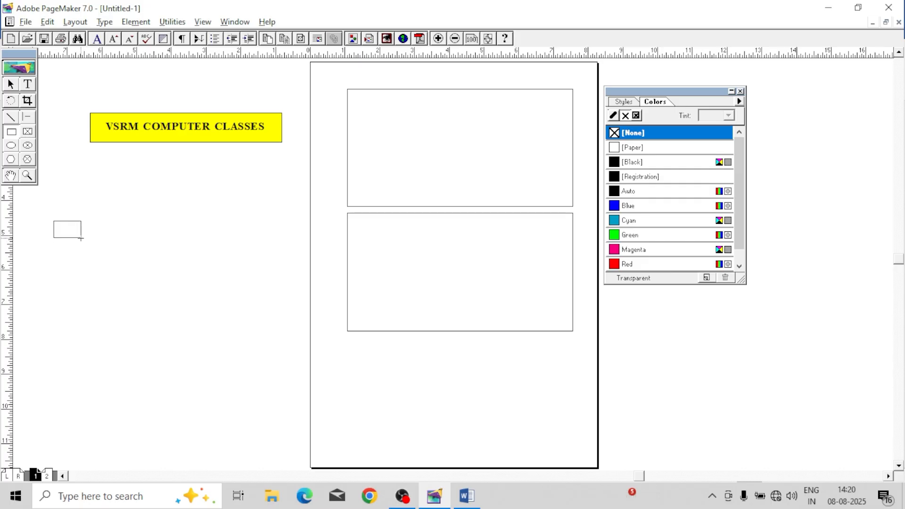
pyautogui.click(11, 85)
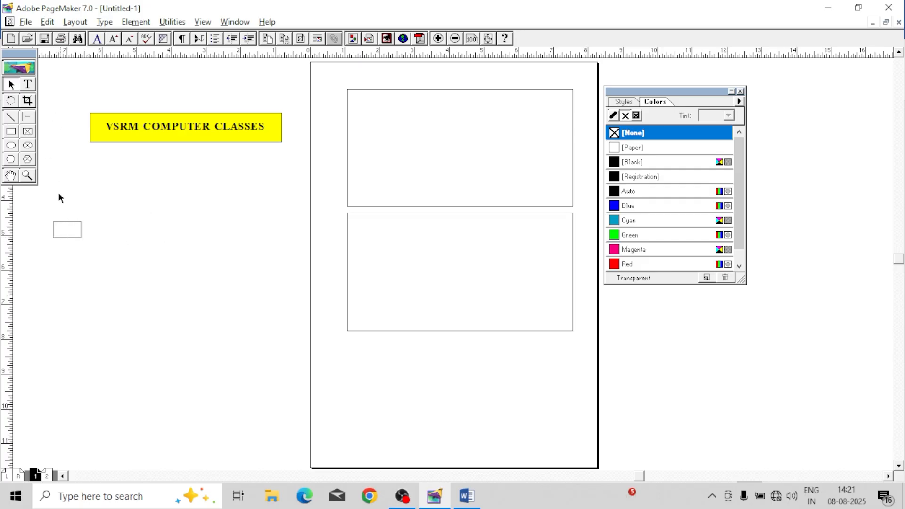
pyautogui.click(69, 221)
pyautogui.moveTo(69, 223); pyautogui.dragTo(150, 187)
pyautogui.moveTo(106, 166); pyautogui.dragTo(168, 207)
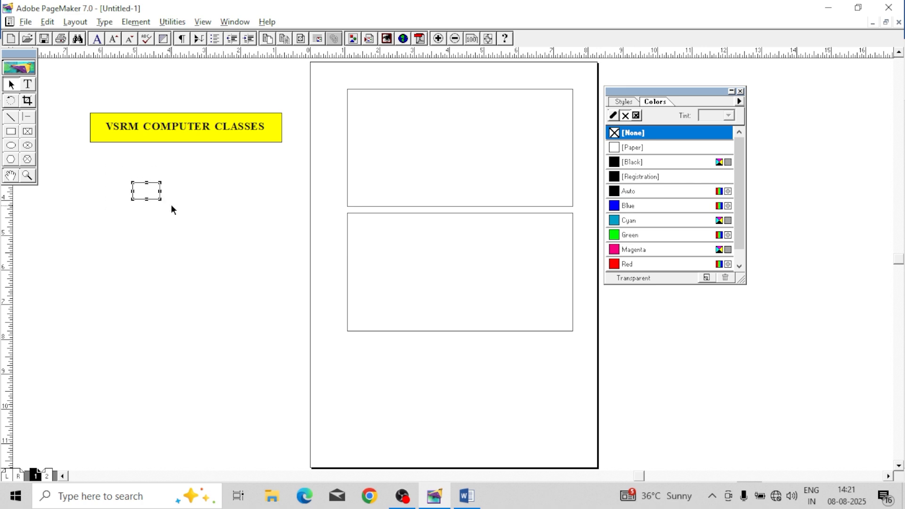
# Step: Paste 9 copies of the small rectangle with 0.5 in horizontal and vertical offsets, and select all ten rectangles
pyautogui.click(76, 22)
pyautogui.moveTo(52, 24)
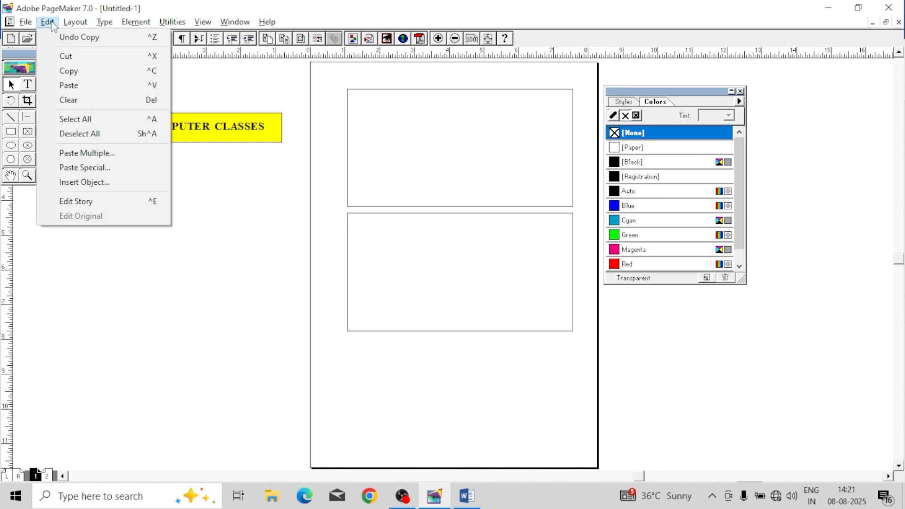
pyautogui.click(89, 154)
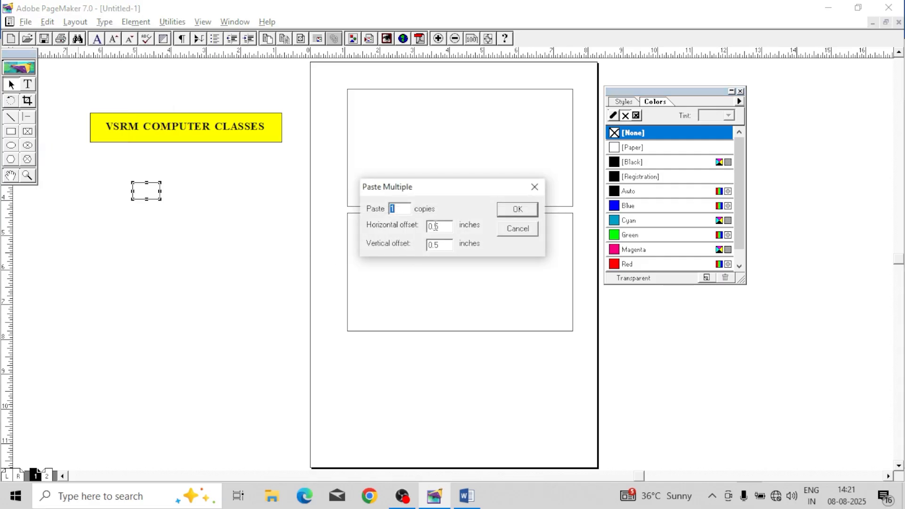
pyautogui.click(517, 210)
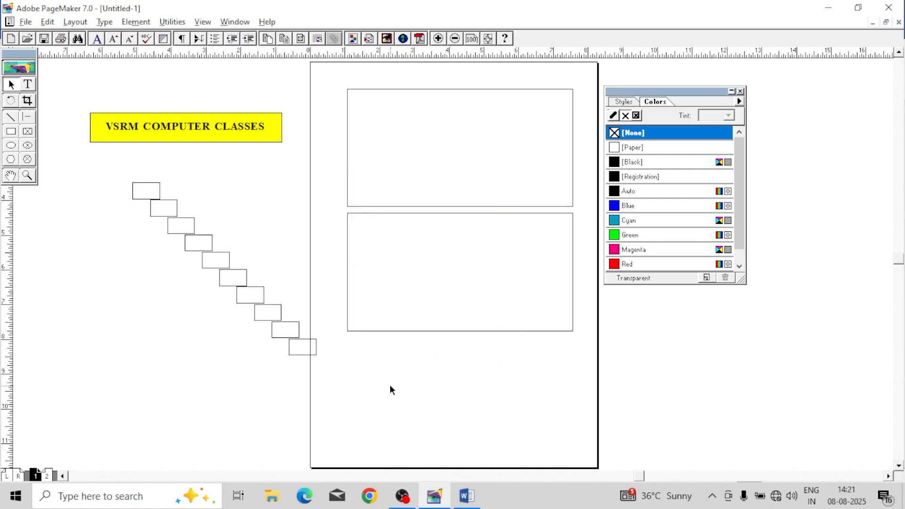
pyautogui.moveTo(105, 165); pyautogui.dragTo(336, 372)
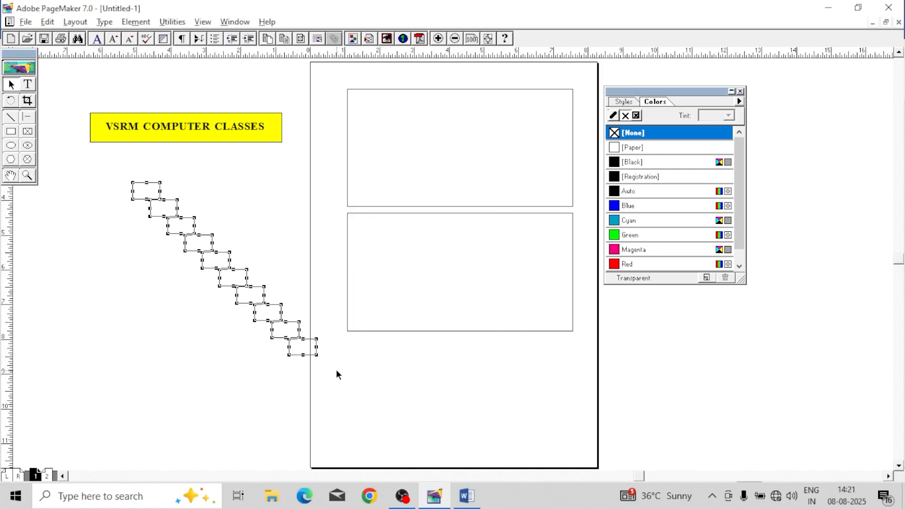
pyautogui.click(136, 21)
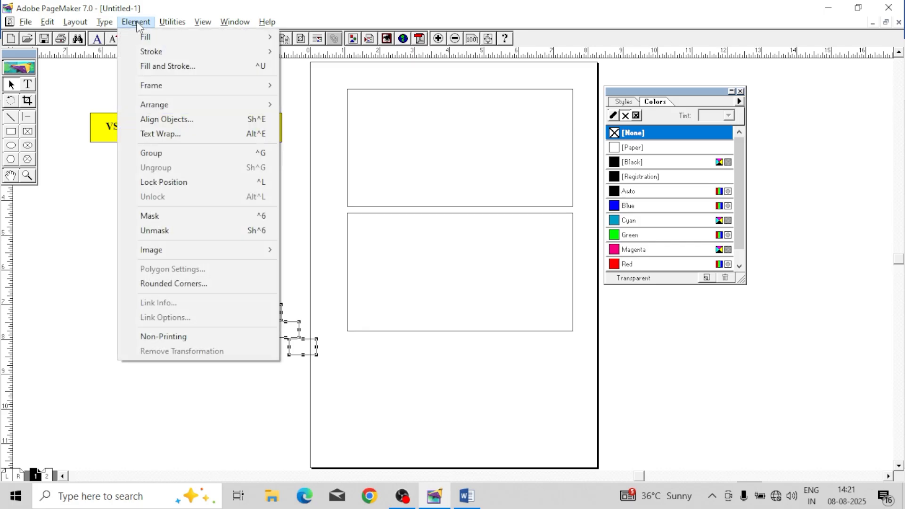
pyautogui.click(177, 134)
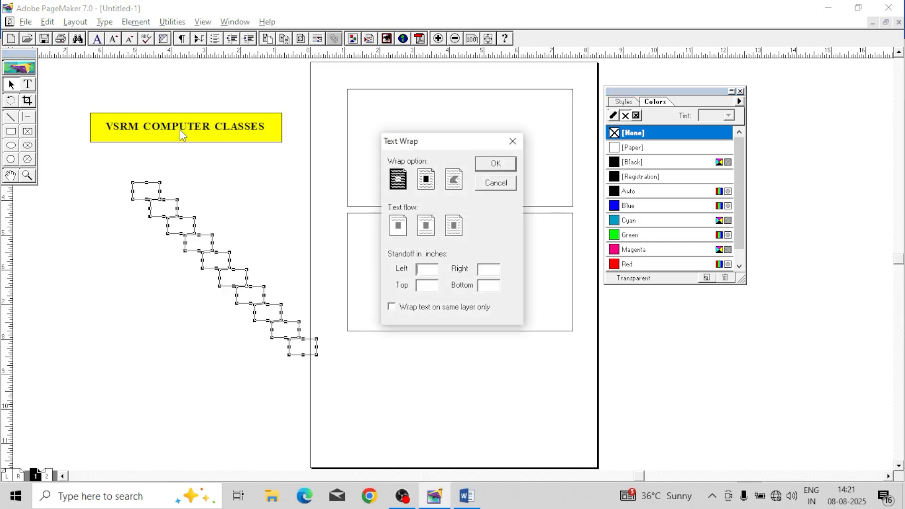
pyautogui.click(494, 182)
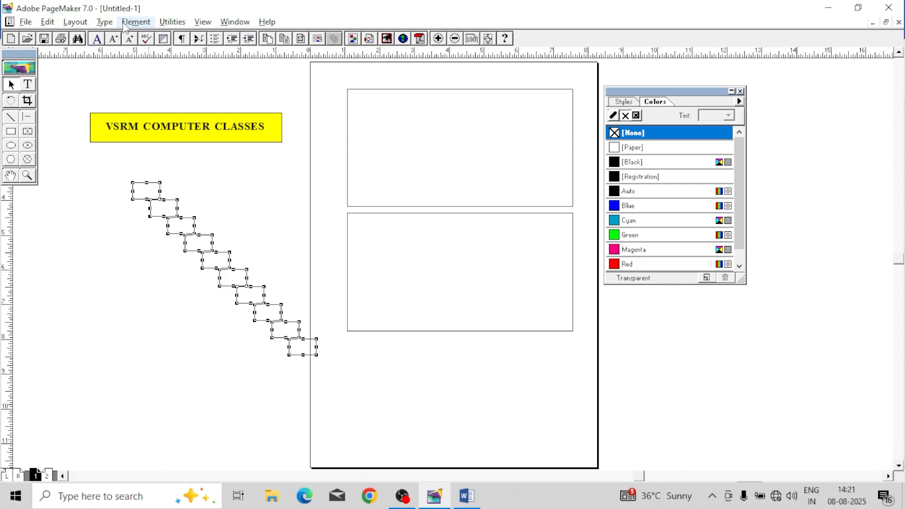
# Step: Align the selected small rectangles by their vertical centers into one row, with no horizontal alignment
pyautogui.click(135, 22)
pyautogui.click(168, 121)
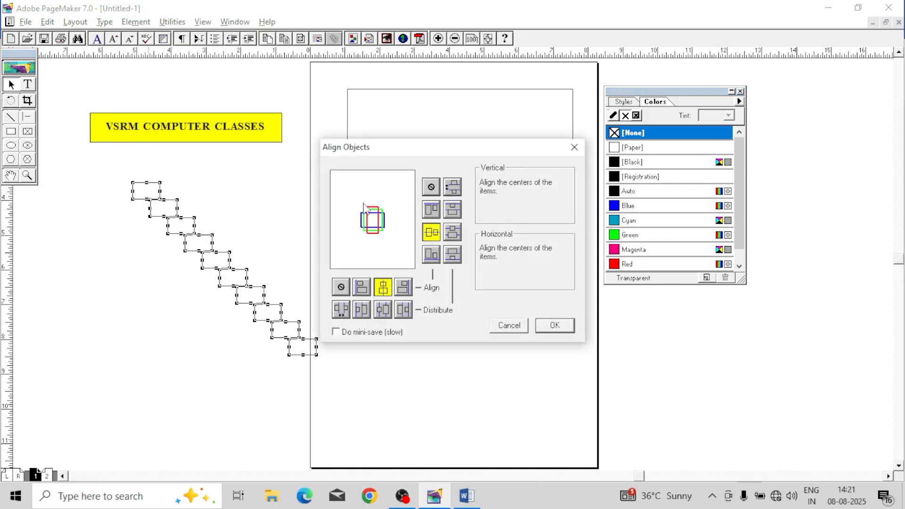
pyautogui.click(342, 288)
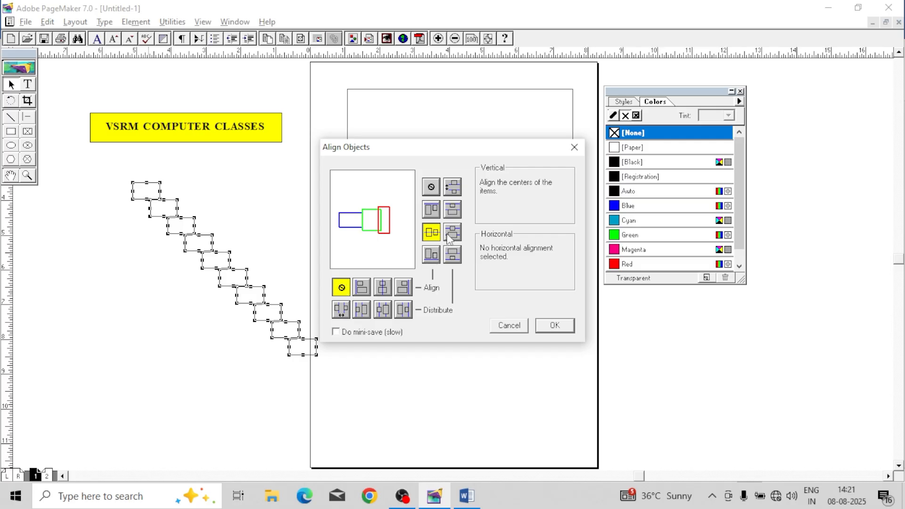
pyautogui.click(453, 232)
pyautogui.click(431, 232)
pyautogui.click(551, 326)
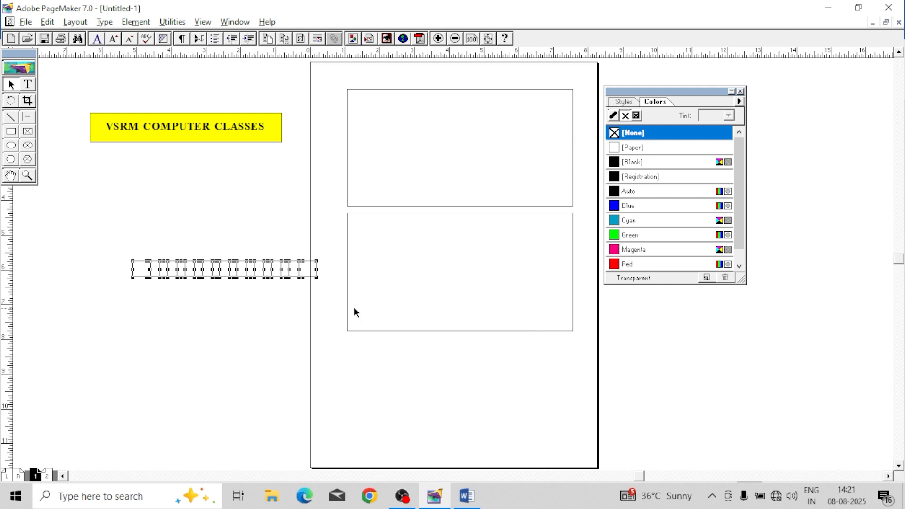
pyautogui.click(230, 308)
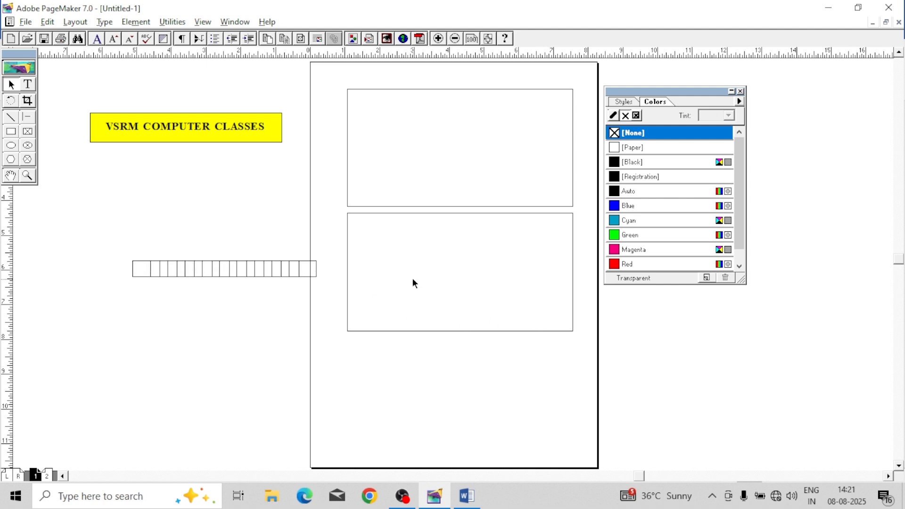
pyautogui.moveTo(297, 283); pyautogui.dragTo(363, 302)
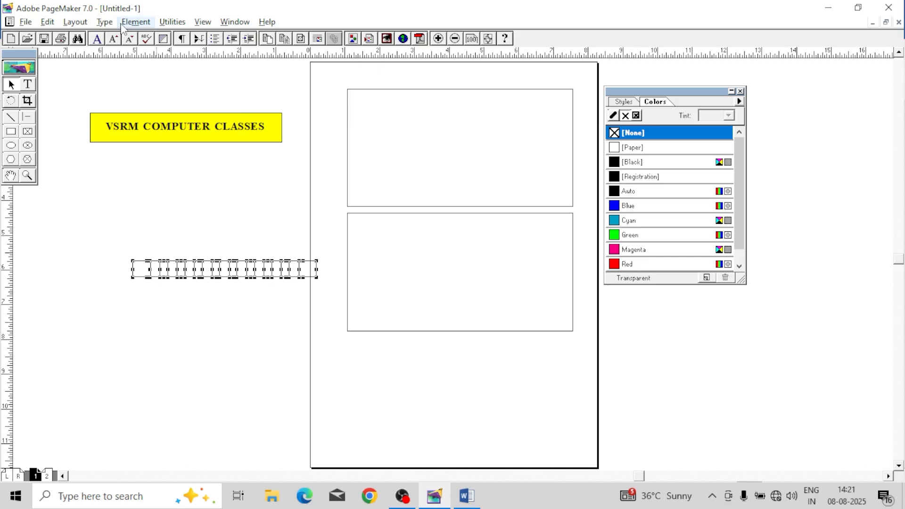
pyautogui.click(125, 23)
pyautogui.click(303, 189)
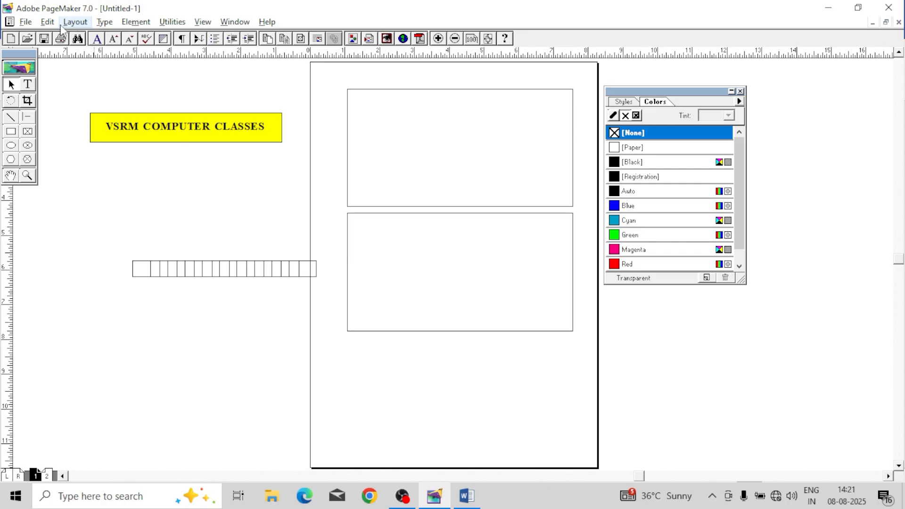
pyautogui.click(47, 22)
pyautogui.click(97, 153)
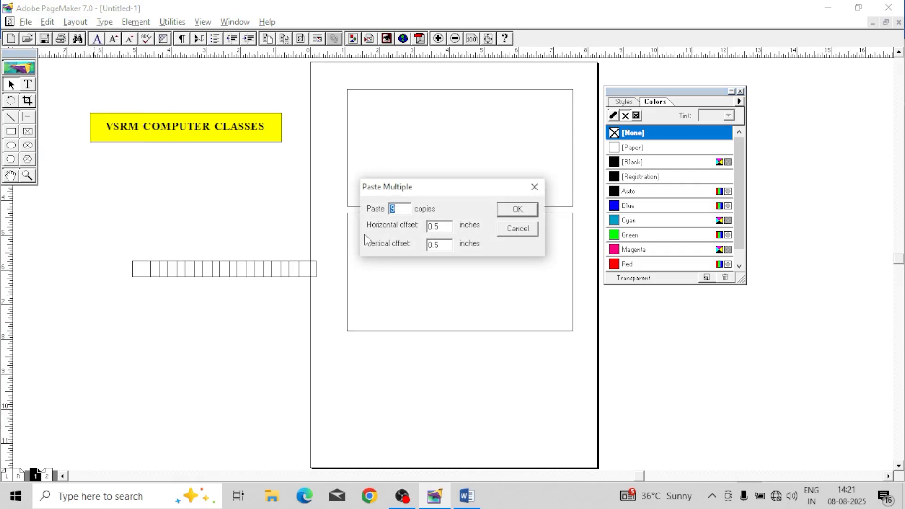
pyautogui.click(518, 229)
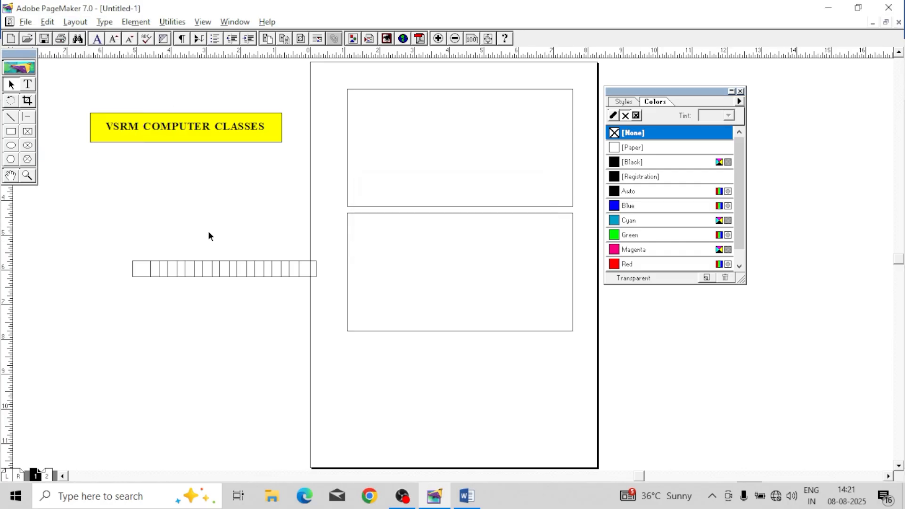
# Step: Delete the row of overlapping small rectangles and paste 9 fresh copies with 0.5 in horizontal and vertical offsets
pyautogui.moveTo(311, 345); pyautogui.dragTo(377, 365)
pyautogui.press('Delete')
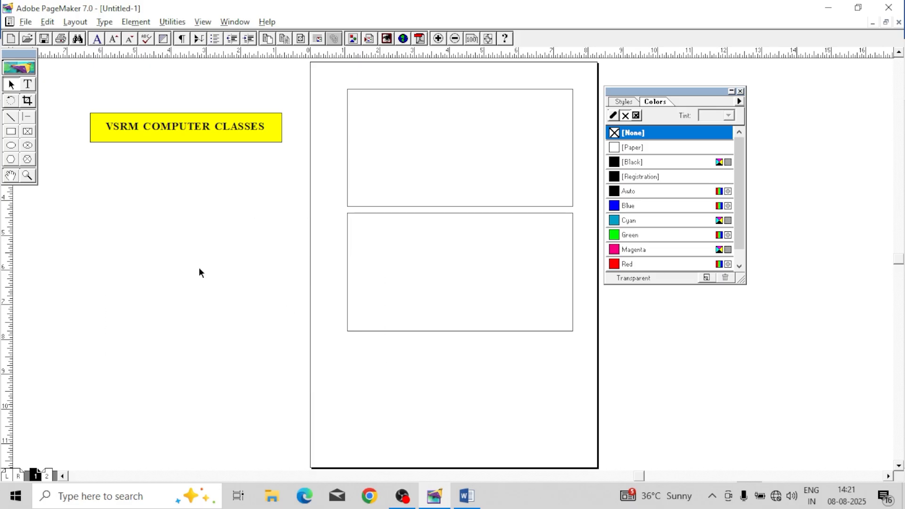
pyautogui.click(75, 22)
pyautogui.moveTo(48, 22)
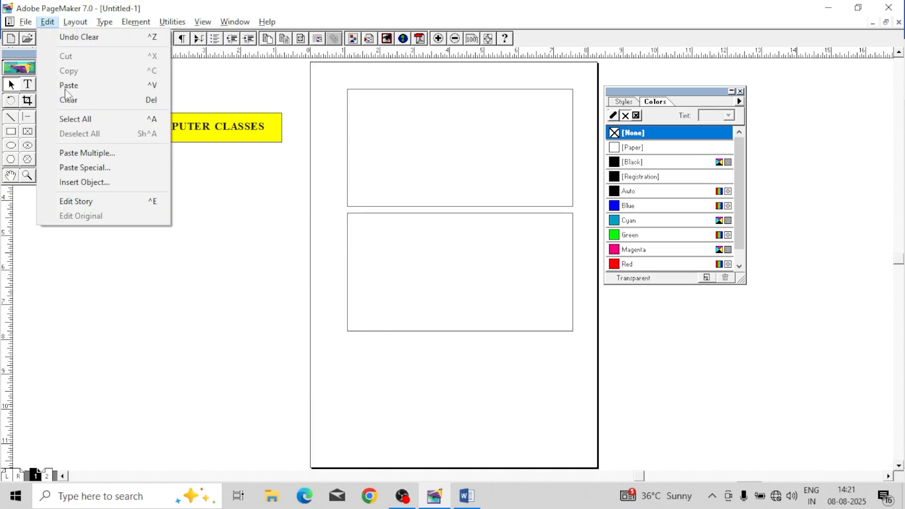
pyautogui.click(90, 156)
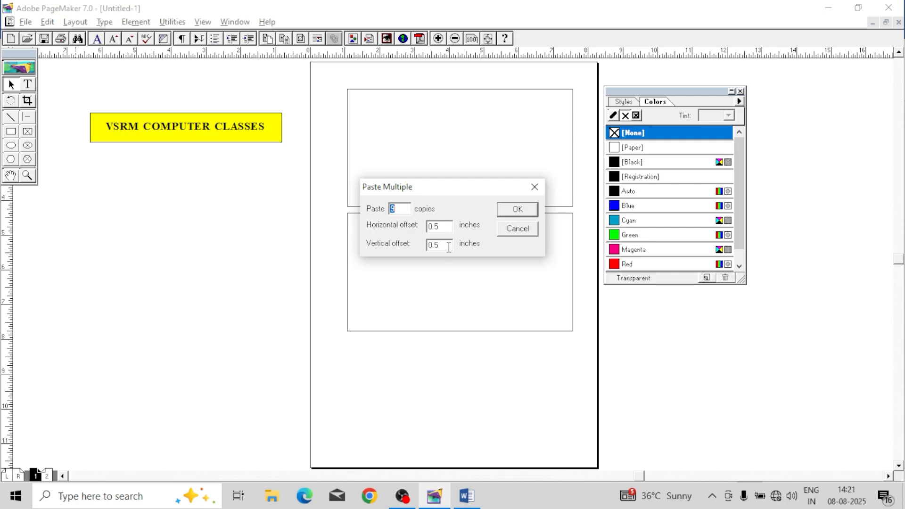
pyautogui.doubleClick(448, 247)
pyautogui.click(510, 210)
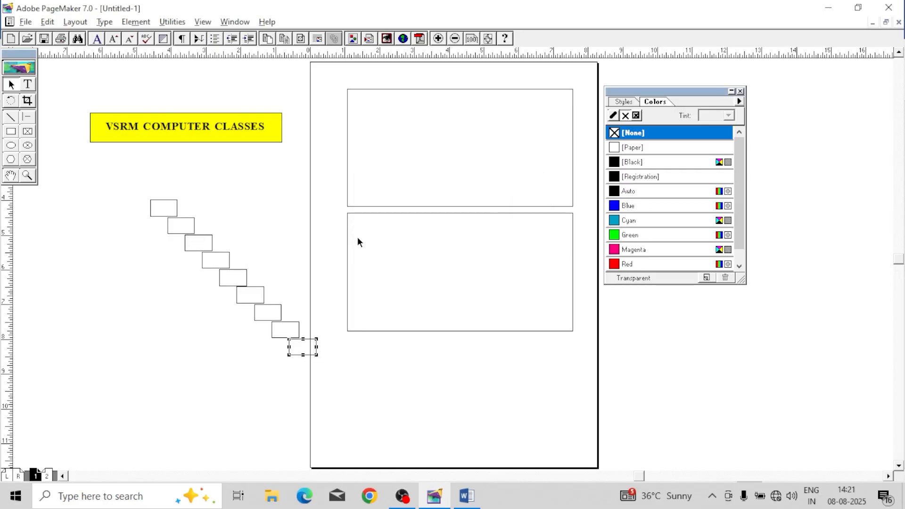
# Step: Align the diagonal series of small rectangles by their right sides and distribute their tops vertically within bounds
pyautogui.moveTo(118, 172); pyautogui.dragTo(339, 372)
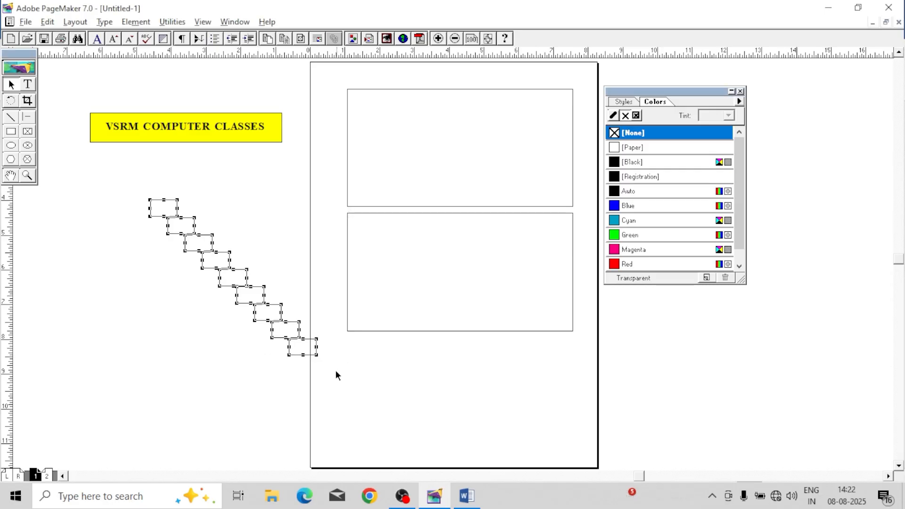
pyautogui.click(104, 21)
pyautogui.moveTo(135, 22)
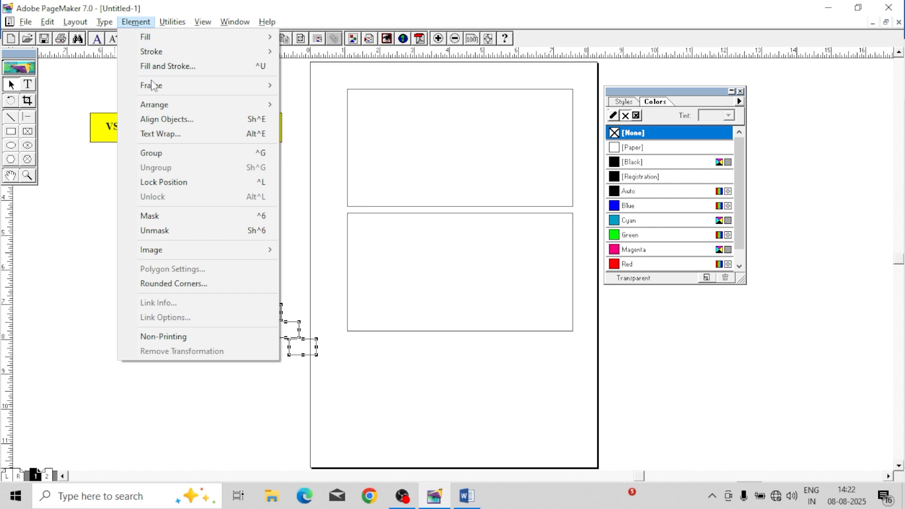
pyautogui.click(169, 122)
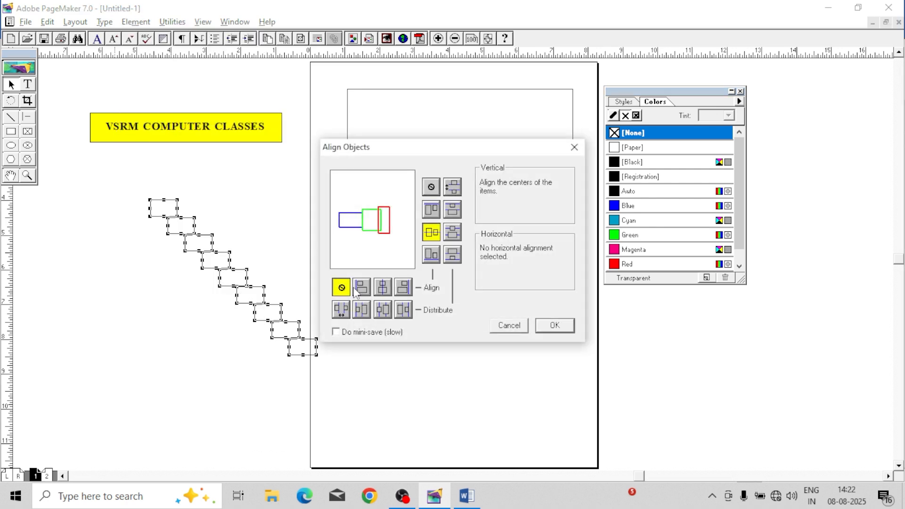
pyautogui.click(454, 234)
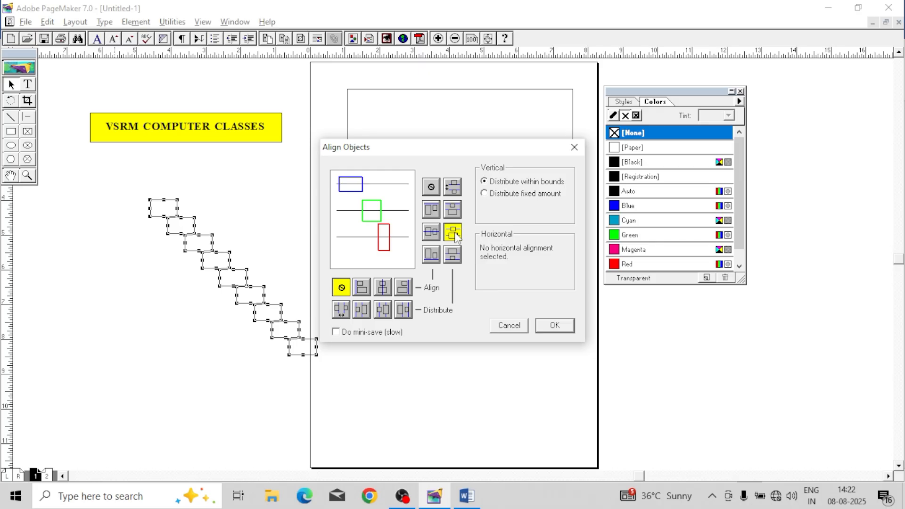
pyautogui.click(401, 292)
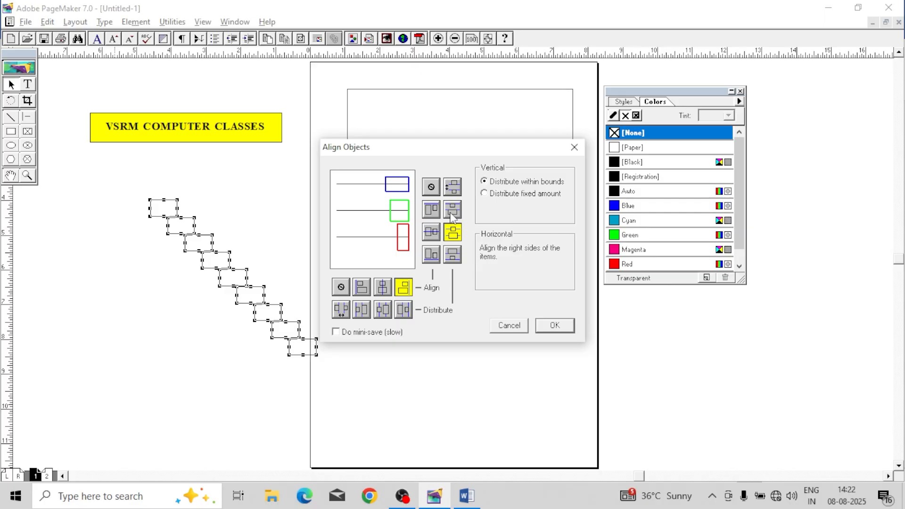
pyautogui.click(452, 212)
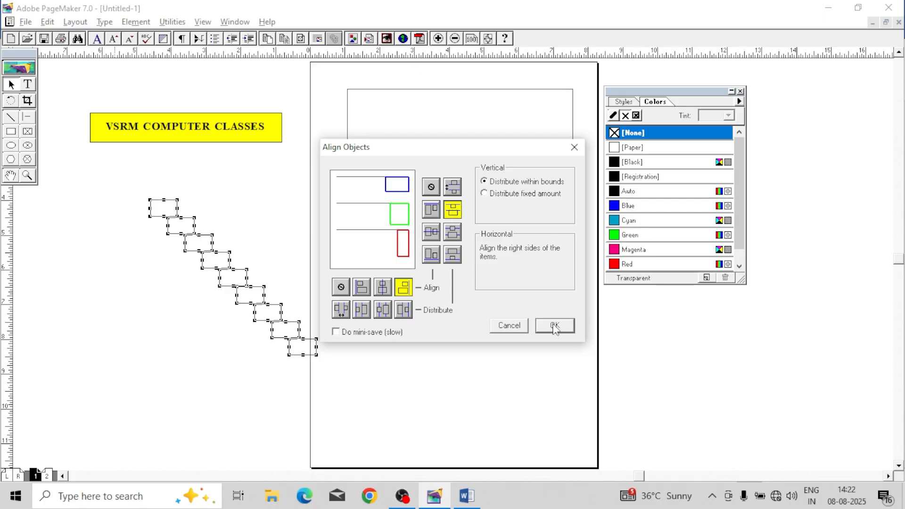
pyautogui.click(555, 326)
pyautogui.click(405, 374)
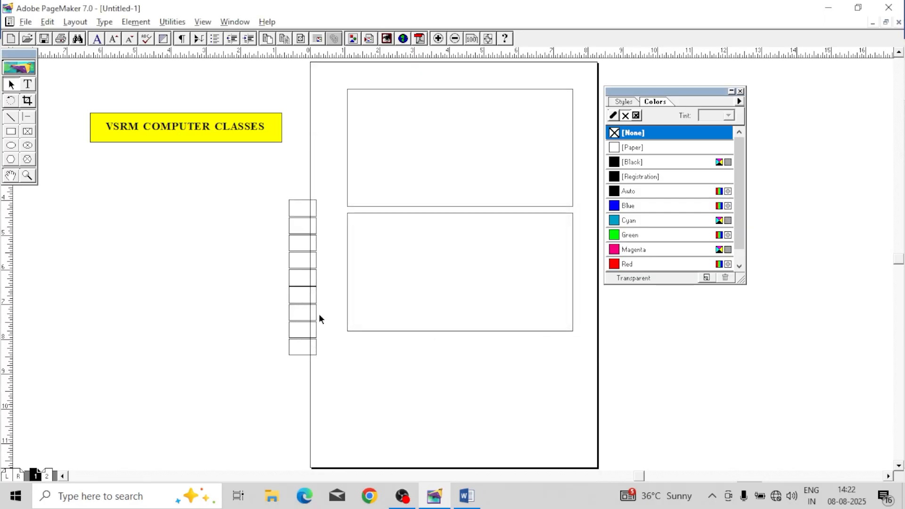
# Step: Move the whole column of small rectangles off the page edge onto the pasteboard, keeping the rectangles together
pyautogui.moveTo(264, 183); pyautogui.dragTo(323, 388)
pyautogui.moveTo(314, 307); pyautogui.dragTo(211, 276)
pyautogui.moveTo(234, 171); pyautogui.dragTo(348, 405)
pyautogui.moveTo(307, 262); pyautogui.dragTo(212, 247)
pyautogui.moveTo(242, 173); pyautogui.dragTo(363, 402)
pyautogui.moveTo(316, 281); pyautogui.dragTo(334, 377)
pyautogui.hotkey('ctrl', 'z')
pyautogui.click(338, 330)
pyautogui.press('Left')
pyautogui.press('Left')
pyautogui.press('Left')
pyautogui.press('Left')
pyautogui.press('Left')
pyautogui.press('Left')
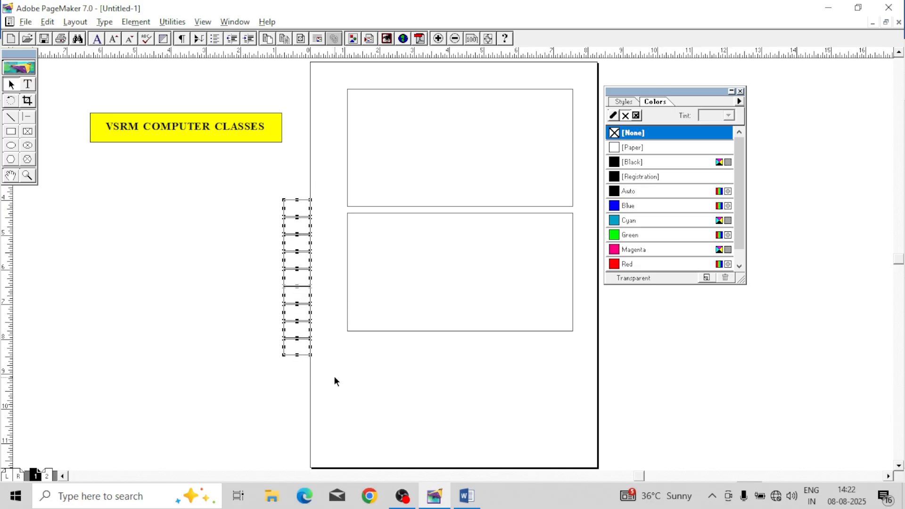
pyautogui.click(335, 377)
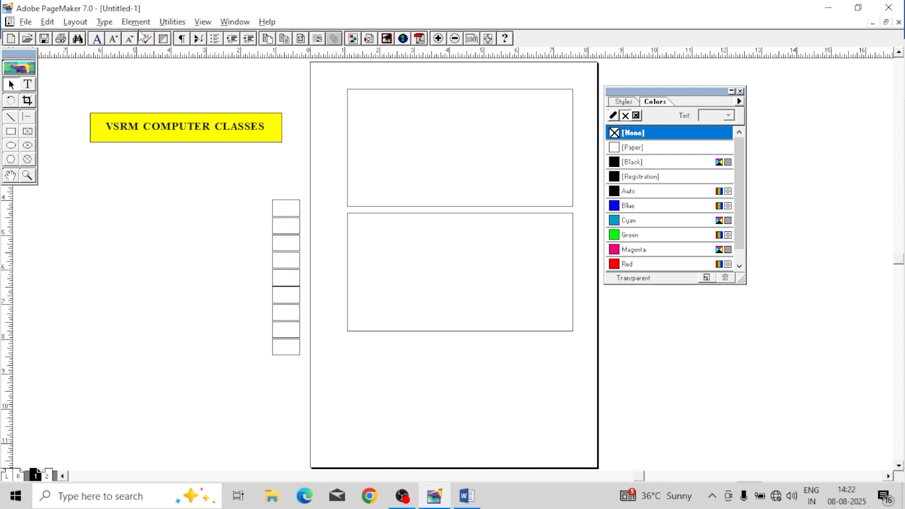
# Step: Go to page 2 with the paragraphs of text and close the Colors palette
pyautogui.click(141, 22)
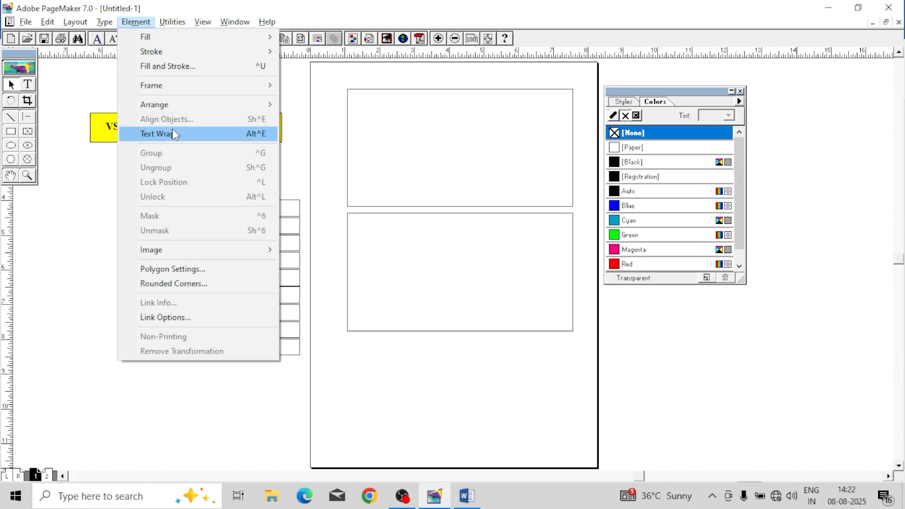
pyautogui.click(83, 179)
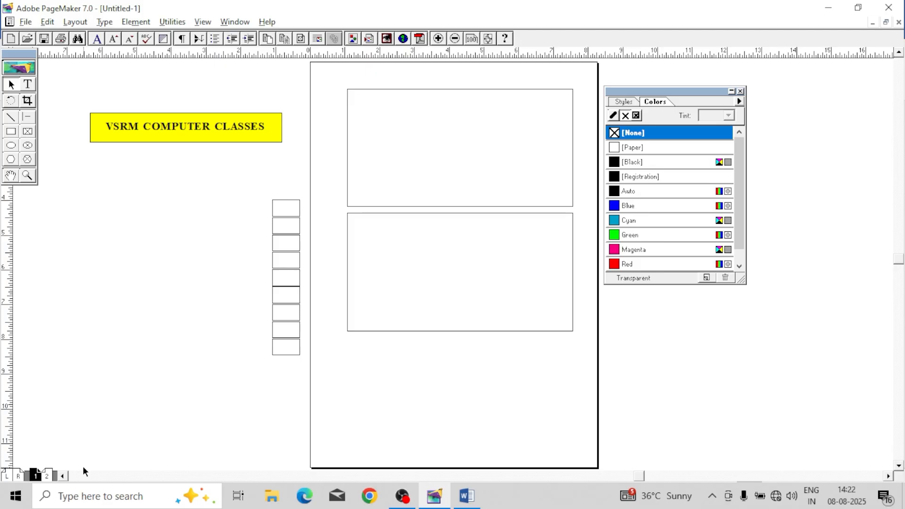
pyautogui.click(47, 476)
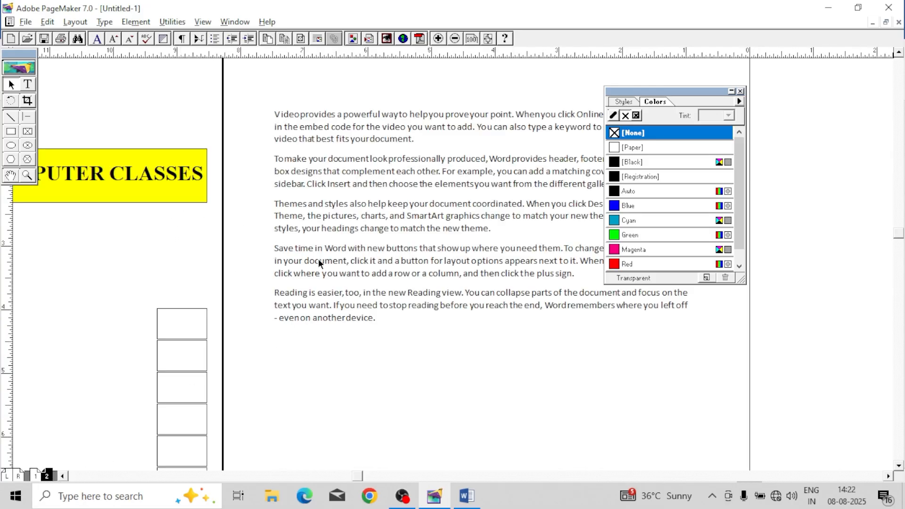
pyautogui.click(740, 92)
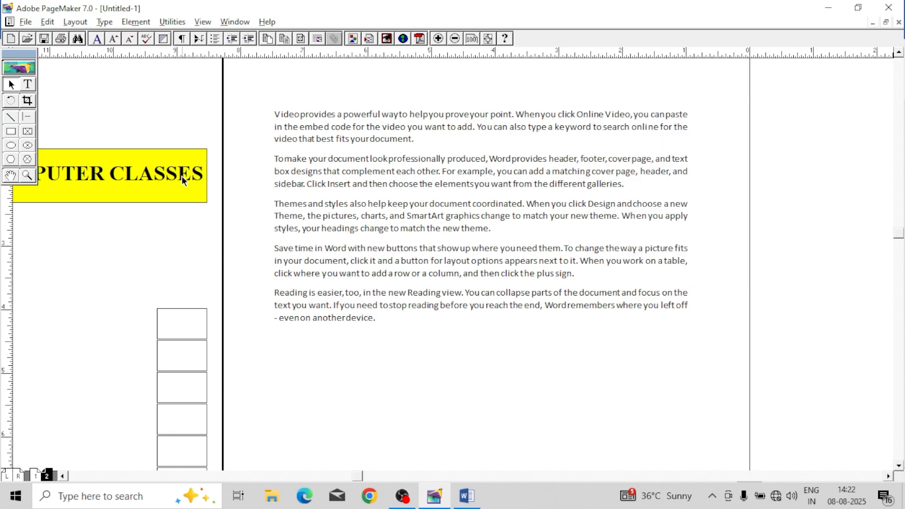
pyautogui.moveTo(459, 364); pyautogui.dragTo(355, 407)
pyautogui.moveTo(514, 369); pyautogui.dragTo(530, 336)
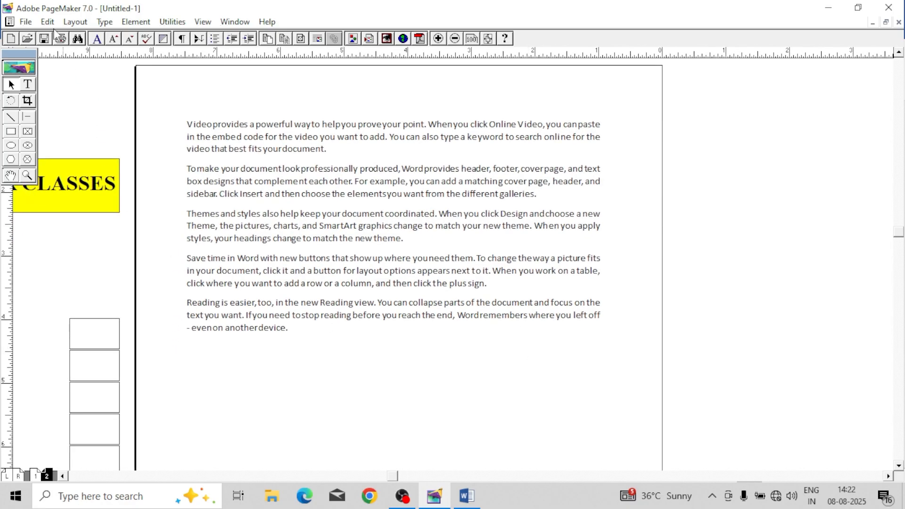
# Step: Place the image "download (2)" from the Desktop as a JPEG over the text, about 1.9 in wide and 1.5 in high
pyautogui.click(27, 23)
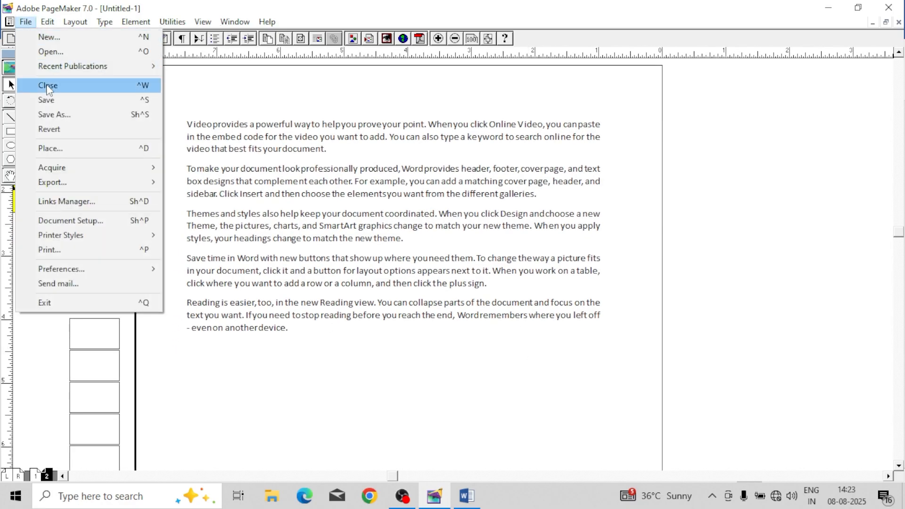
pyautogui.click(73, 148)
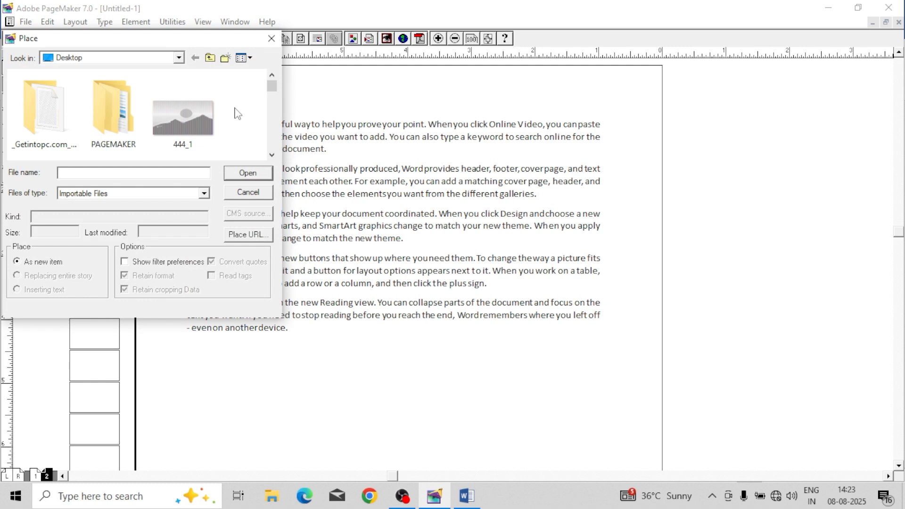
pyautogui.moveTo(269, 86); pyautogui.dragTo(272, 113)
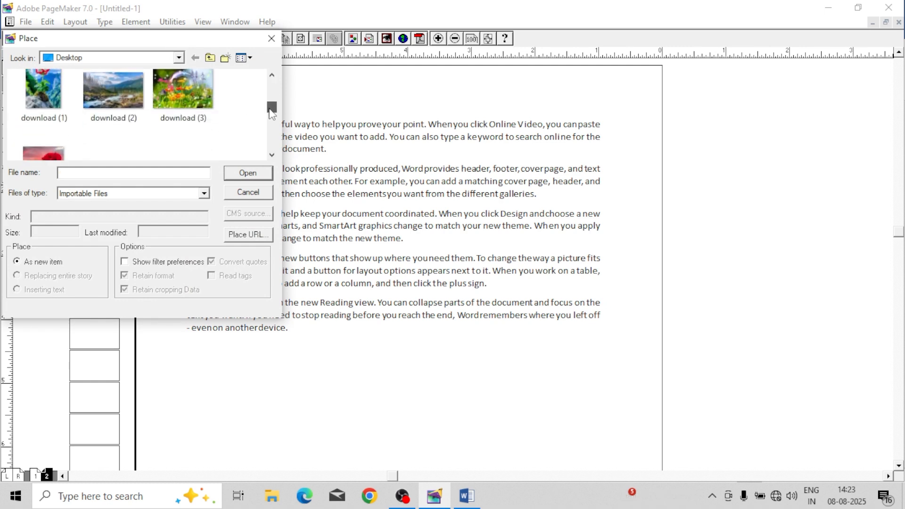
pyautogui.click(172, 92)
pyautogui.click(136, 89)
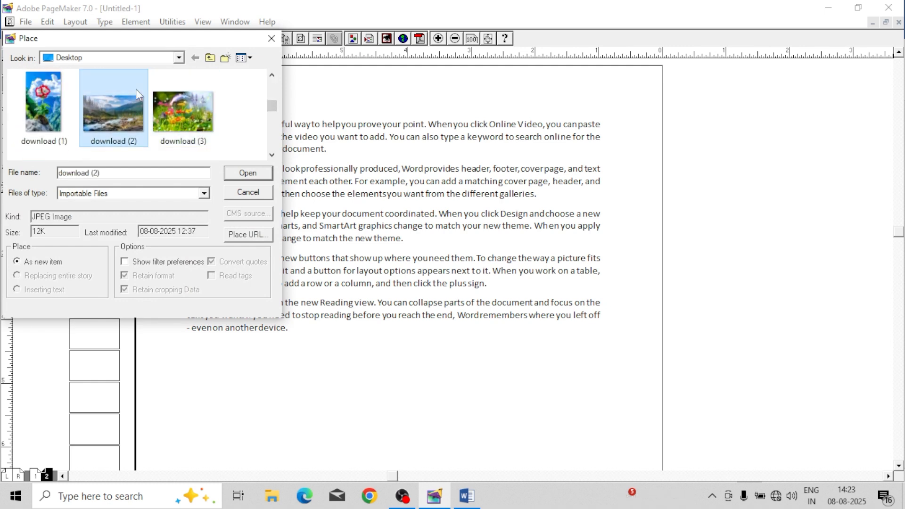
pyautogui.click(242, 175)
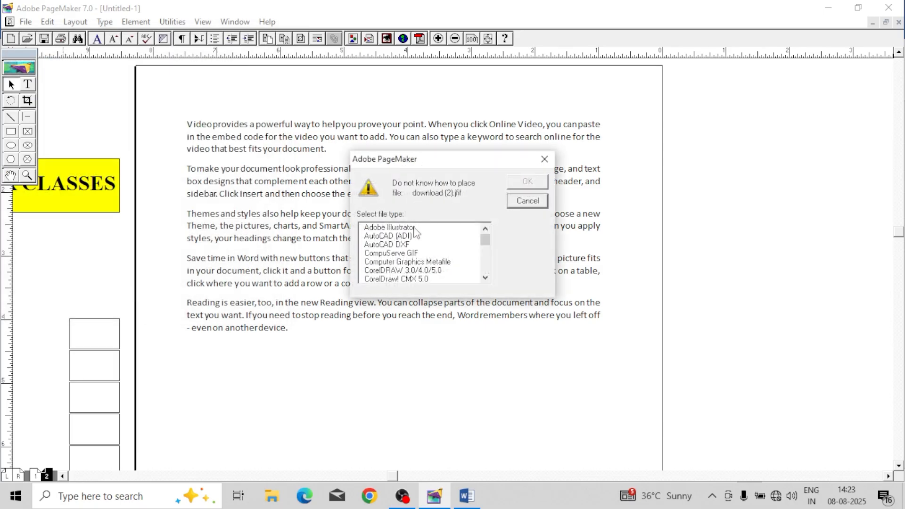
pyautogui.moveTo(485, 239)
pyautogui.mouseDown()
pyautogui.moveTo(486, 271)
pyautogui.moveTo(486, 238)
pyautogui.moveTo(487, 250)
pyautogui.mouseUp()
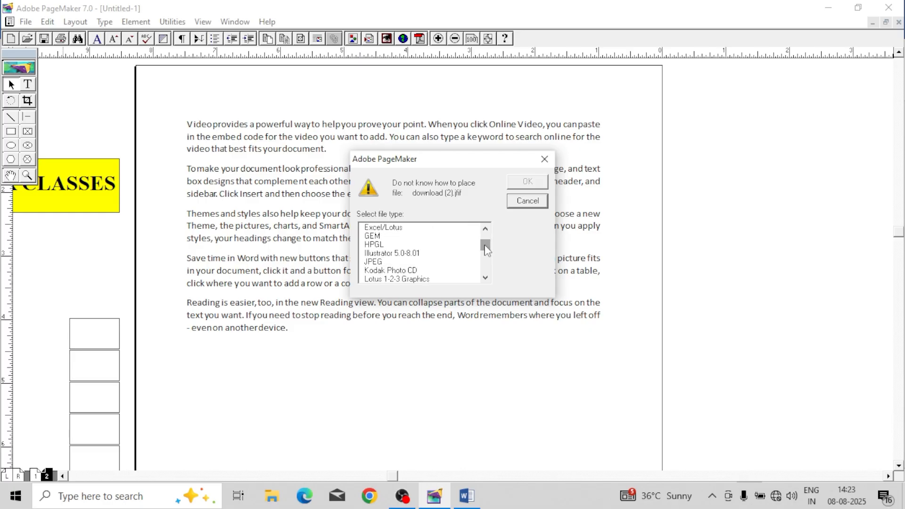
pyautogui.click(426, 262)
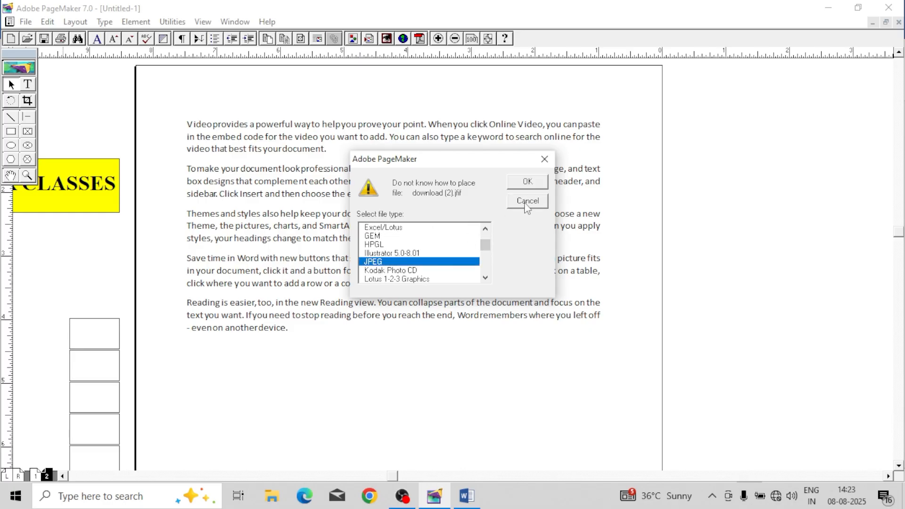
pyautogui.click(533, 184)
pyautogui.moveTo(428, 156); pyautogui.dragTo(551, 250)
# Step: Move the landscape picture to the middle of the text, overlapping the second to fourth paragraphs
pyautogui.moveTo(527, 206)
pyautogui.mouseDown()
pyautogui.moveTo(423, 219)
pyautogui.moveTo(511, 207)
pyautogui.moveTo(522, 217)
pyautogui.mouseUp()
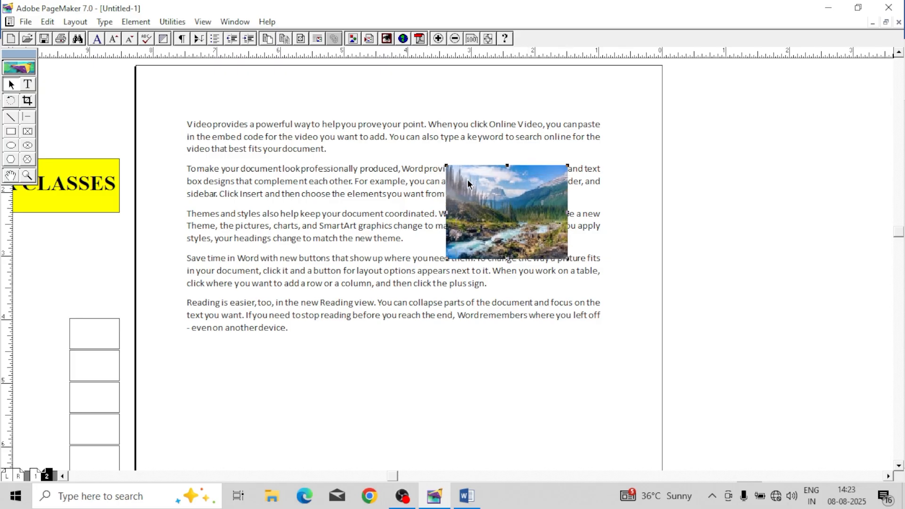
pyautogui.moveTo(541, 236)
pyautogui.mouseDown()
pyautogui.moveTo(515, 235)
pyautogui.moveTo(544, 225)
pyautogui.mouseUp()
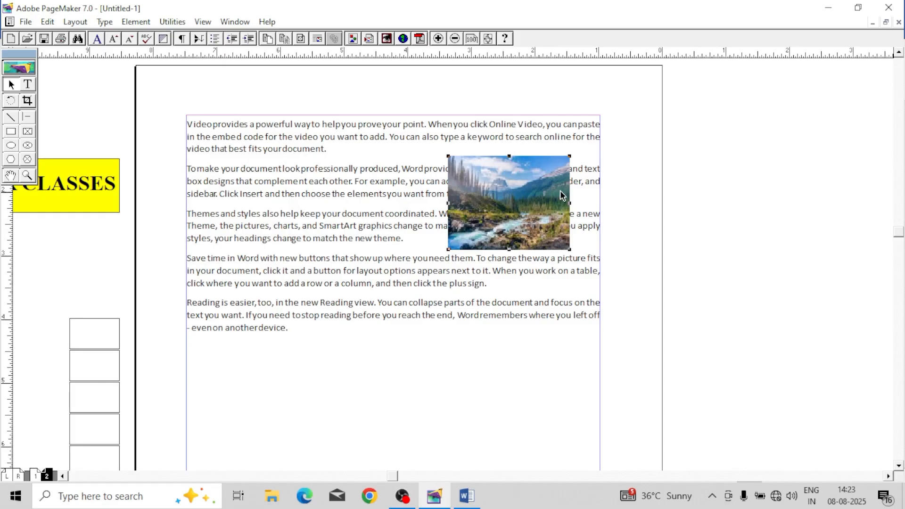
pyautogui.moveTo(555, 218); pyautogui.dragTo(450, 241)
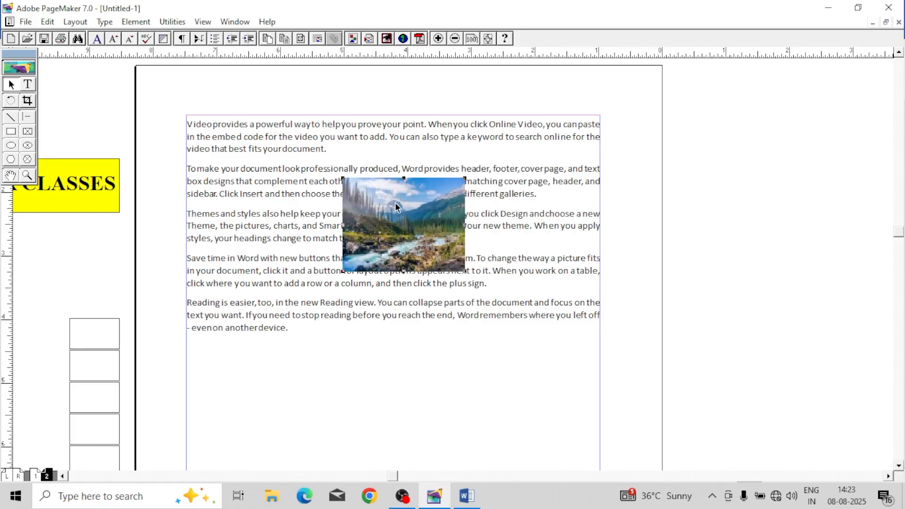
pyautogui.moveTo(395, 206); pyautogui.dragTo(356, 208)
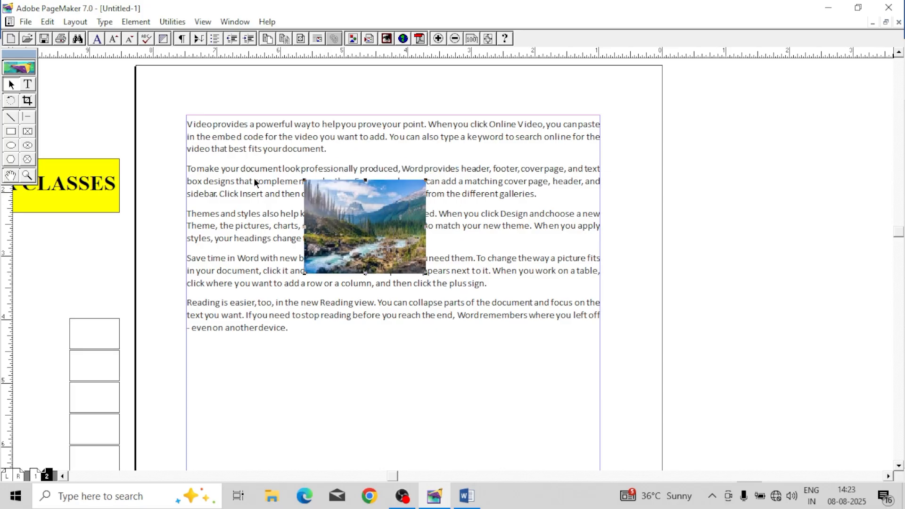
# Step: Apply a rectangular text wrap with column-break text flow to the picture, and move it below the third paragraph
pyautogui.click(136, 21)
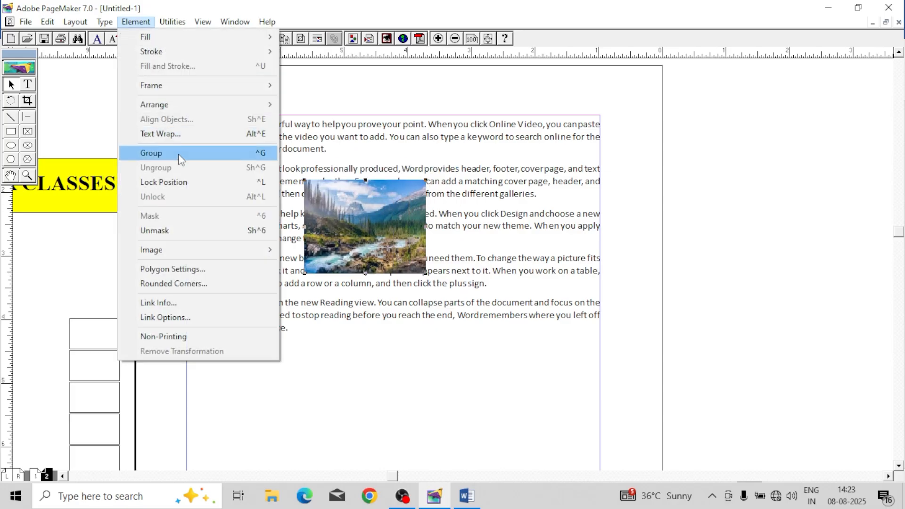
pyautogui.click(185, 141)
pyautogui.moveTo(470, 146); pyautogui.dragTo(683, 204)
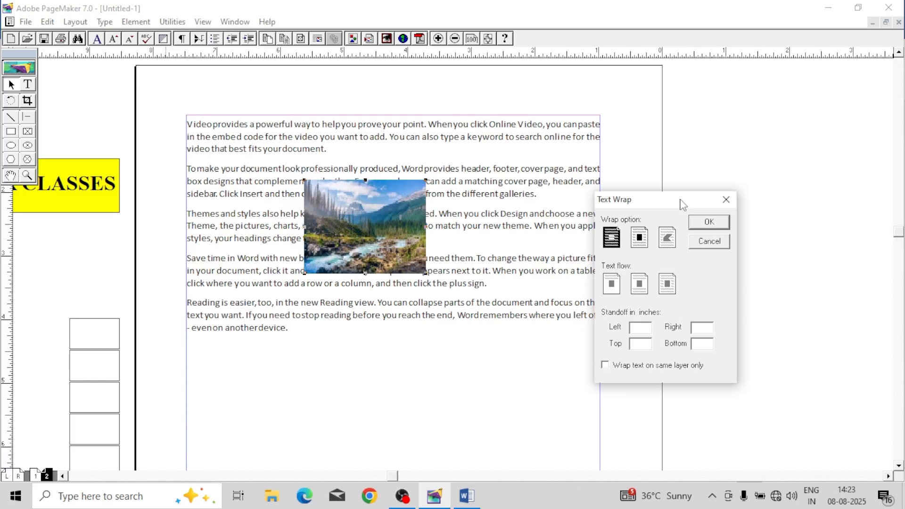
pyautogui.click(639, 240)
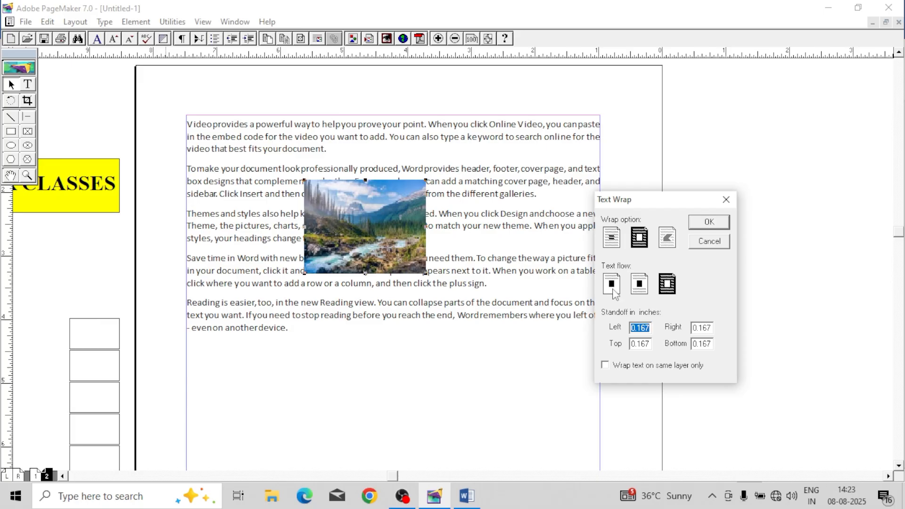
pyautogui.click(612, 285)
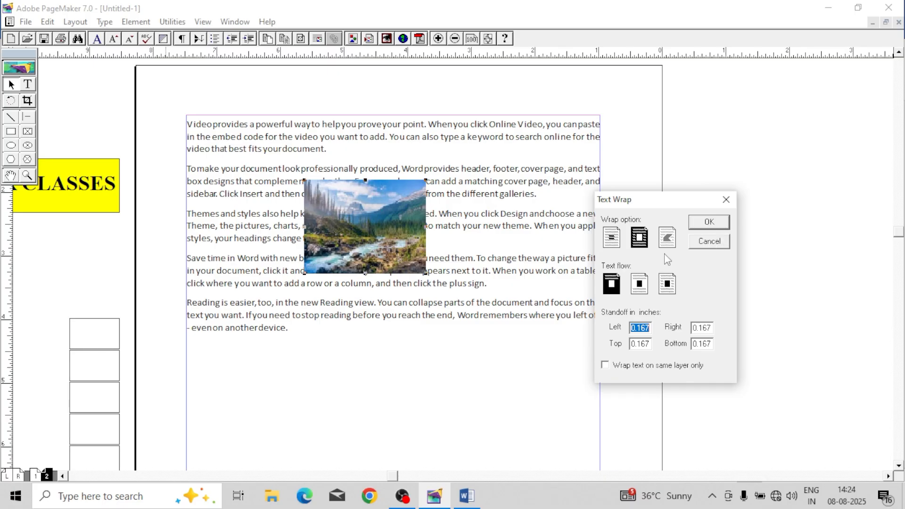
pyautogui.click(709, 222)
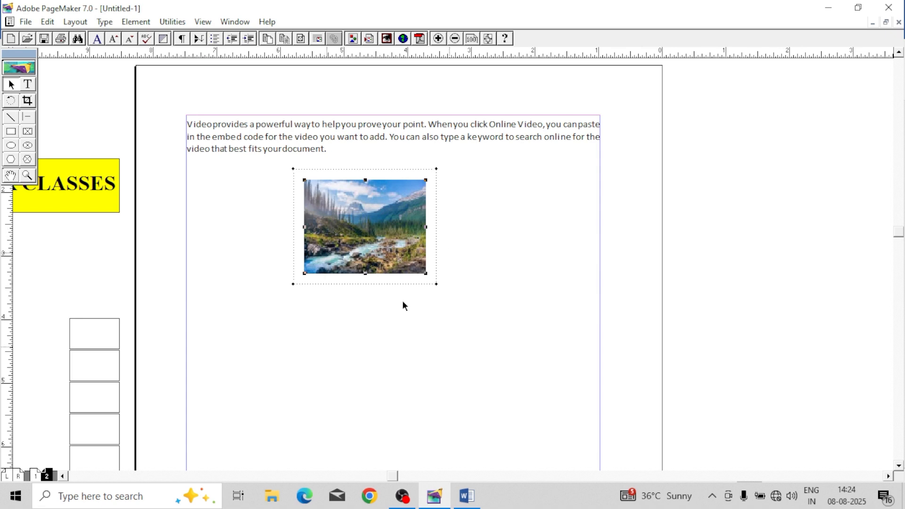
pyautogui.moveTo(409, 294); pyautogui.dragTo(432, 307)
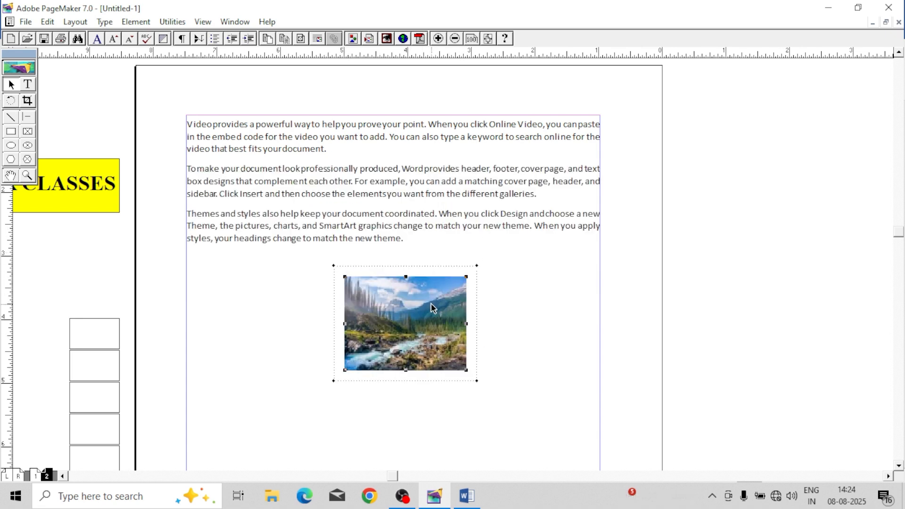
# Step: Change the picture's text flow to jump-over and move the picture up to just below the second paragraph
pyautogui.click(135, 22)
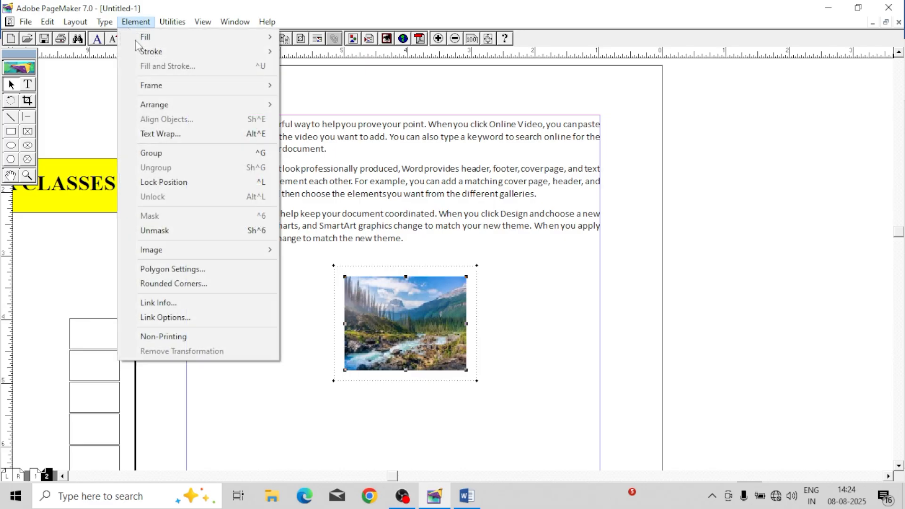
pyautogui.click(180, 134)
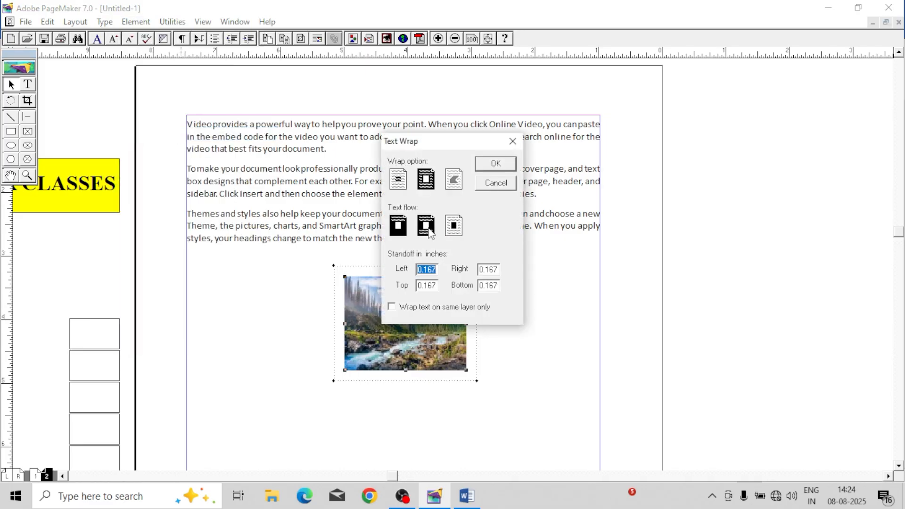
pyautogui.click(495, 163)
pyautogui.moveTo(445, 325); pyautogui.dragTo(417, 289)
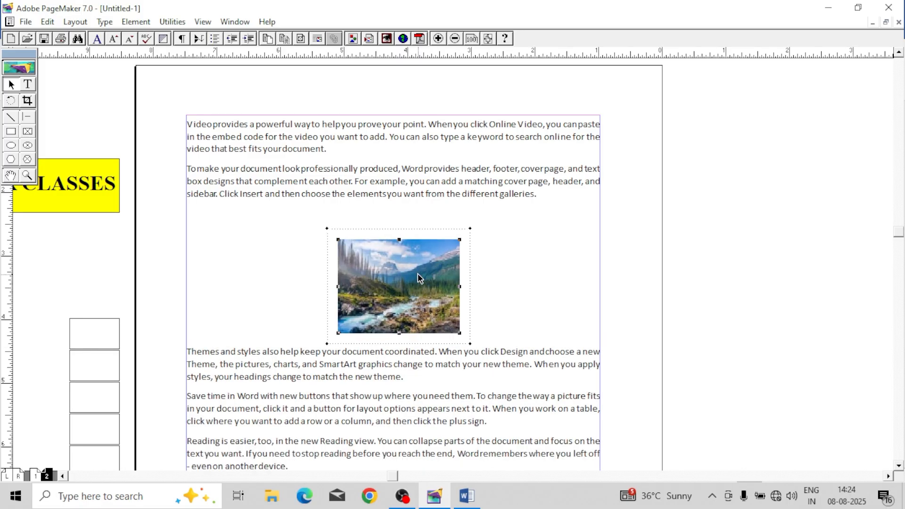
# Step: Change the picture's text flow to wrap on all sides and move the picture to the upper-right corner of the text
pyautogui.click(136, 22)
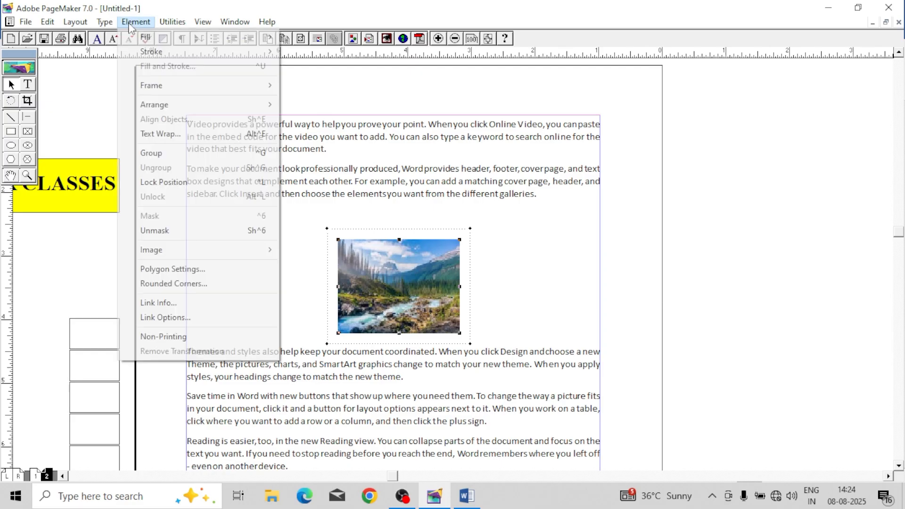
pyautogui.click(182, 134)
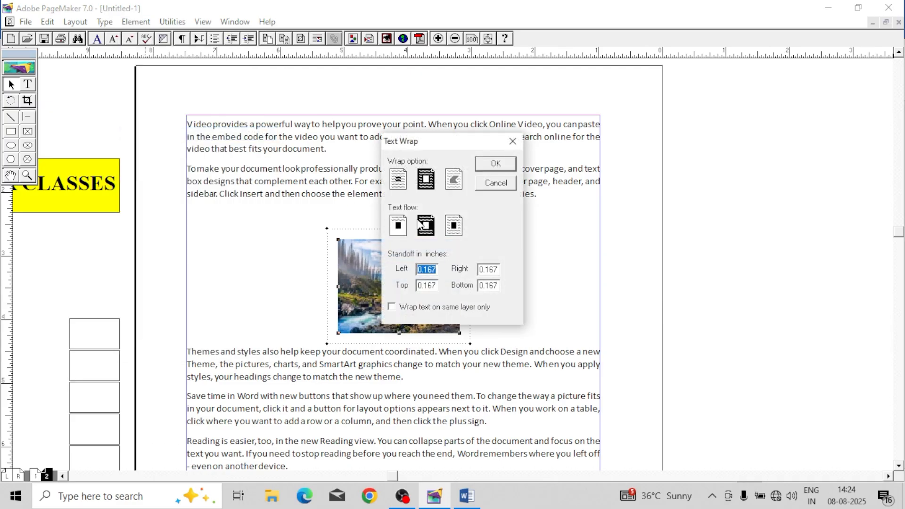
pyautogui.click(455, 227)
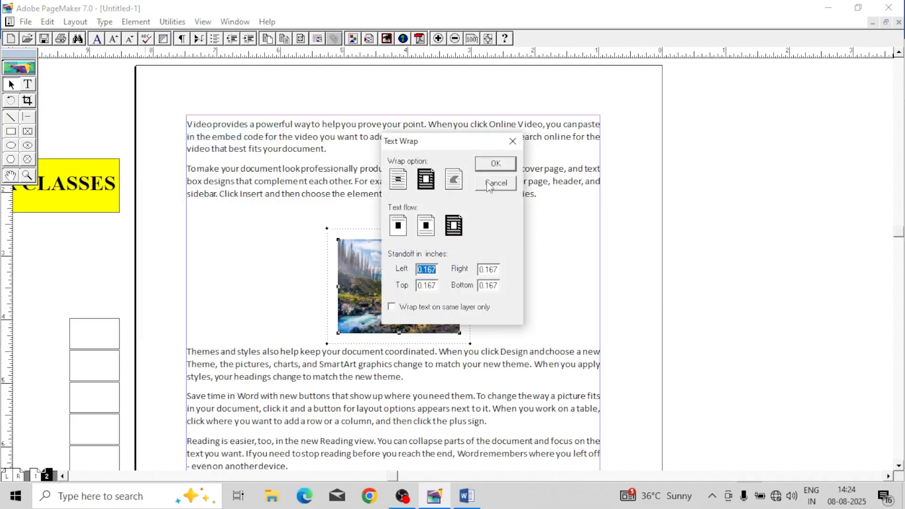
pyautogui.click(495, 164)
pyautogui.moveTo(422, 235); pyautogui.dragTo(431, 204)
pyautogui.moveTo(466, 253); pyautogui.dragTo(485, 186)
pyautogui.moveTo(485, 186); pyautogui.dragTo(562, 174)
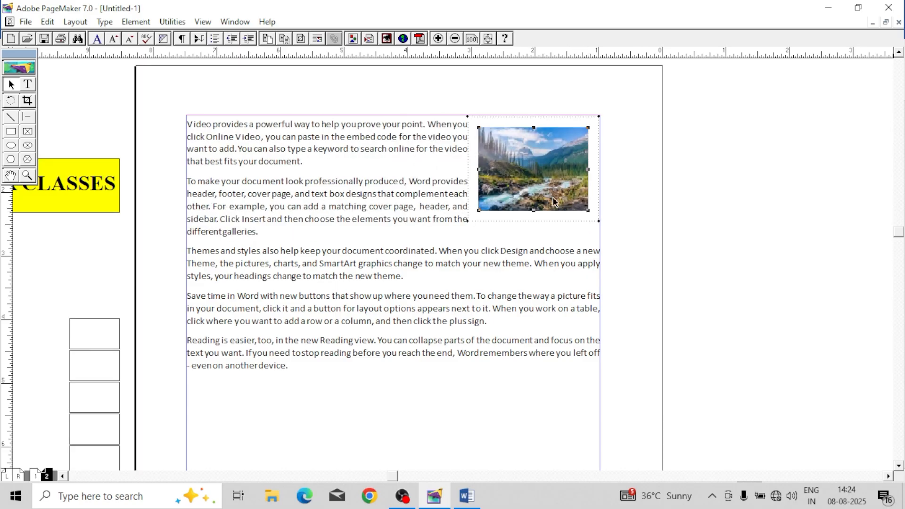
# Step: Set the left standoff of the picture's text wrap to 0.2 inches
pyautogui.click(532, 265)
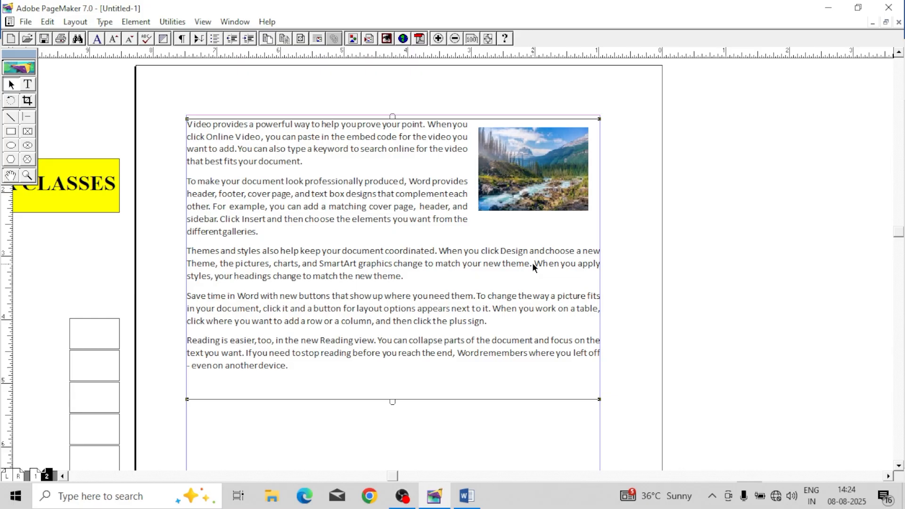
pyautogui.click(532, 188)
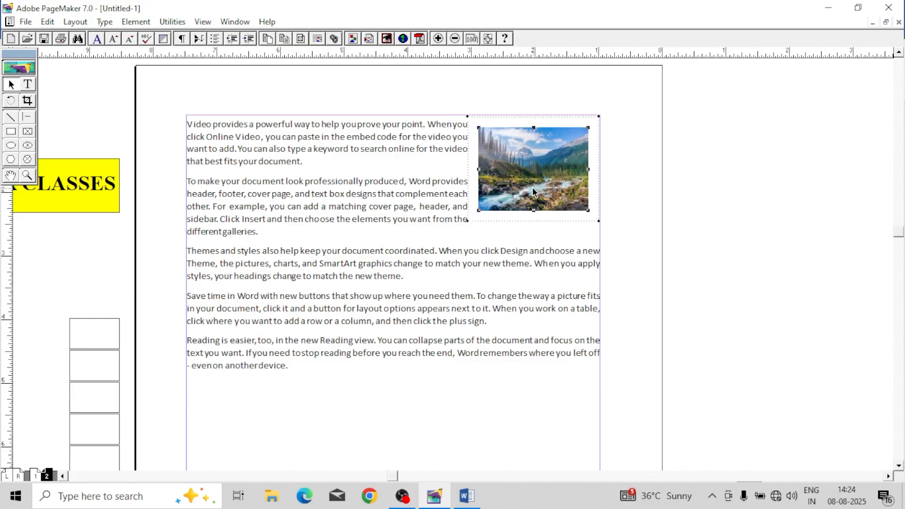
pyautogui.click(136, 21)
pyautogui.click(160, 133)
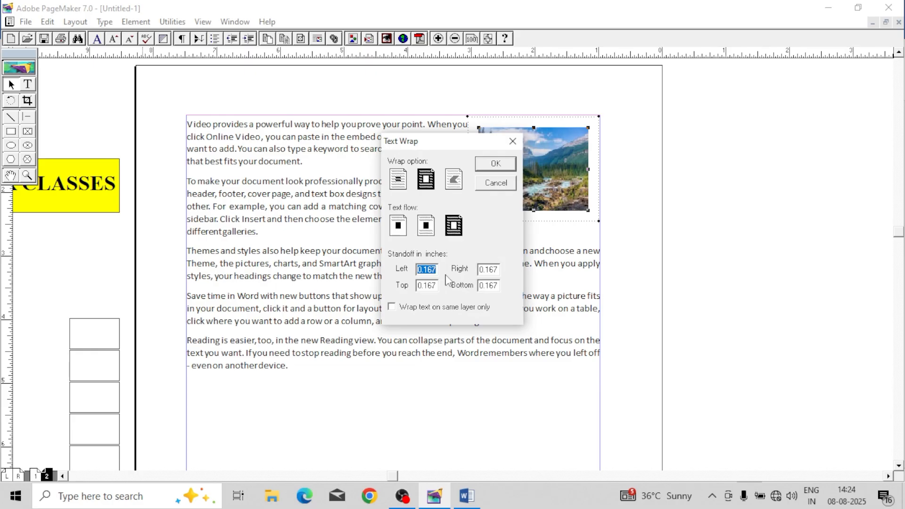
pyautogui.write('.2')
pyautogui.click(496, 168)
pyautogui.click(496, 164)
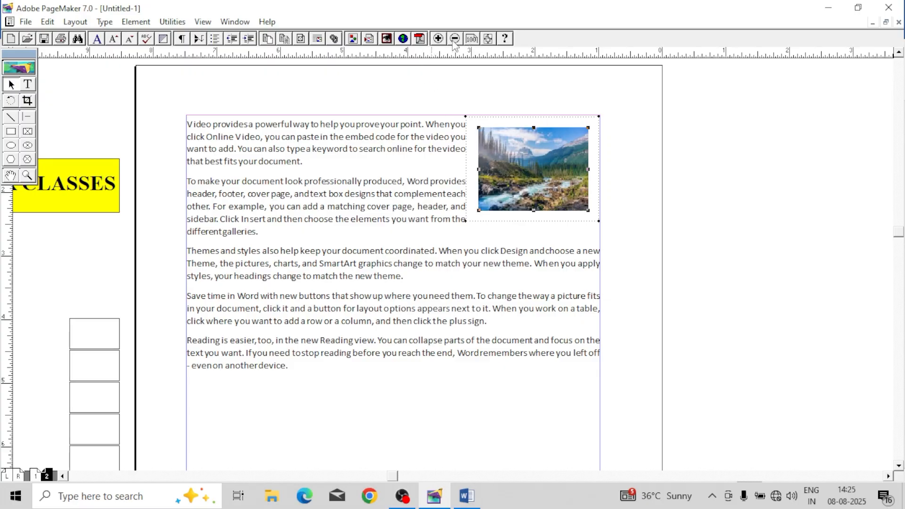
# Step: Set the left, top, right and bottom standoffs of the picture's text wrap to 0.5 inches
pyautogui.click(135, 22)
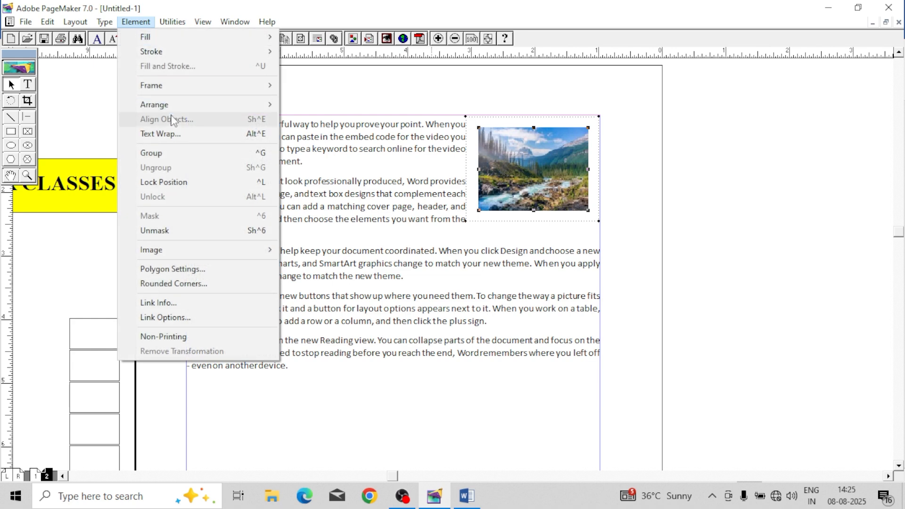
pyautogui.click(178, 134)
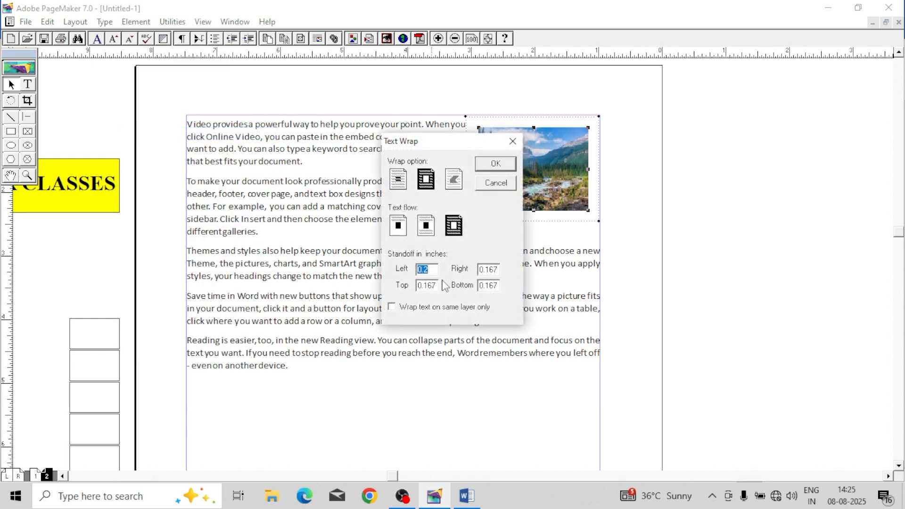
pyautogui.write('.5')
pyautogui.moveTo(443, 286); pyautogui.dragTo(401, 287)
pyautogui.write('.')
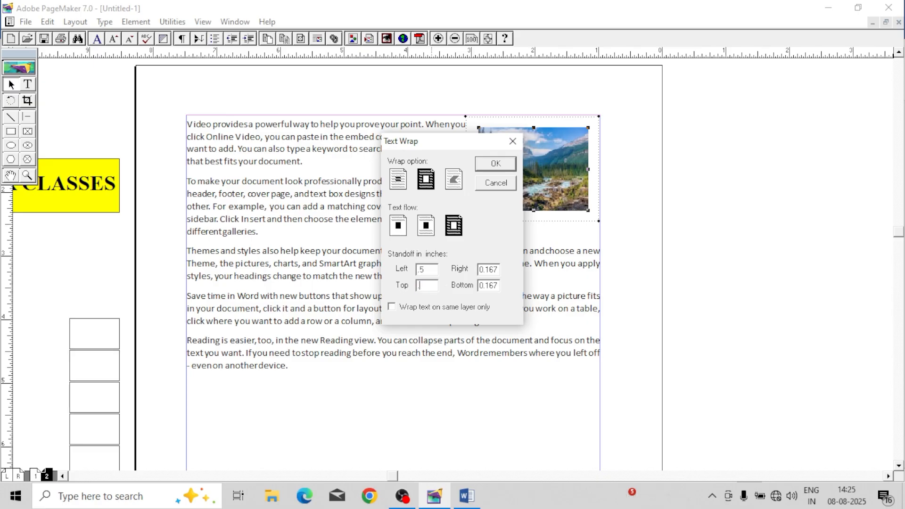
pyautogui.write('5')
pyautogui.moveTo(502, 270); pyautogui.dragTo(462, 288)
pyautogui.write('.5')
pyautogui.write('.')
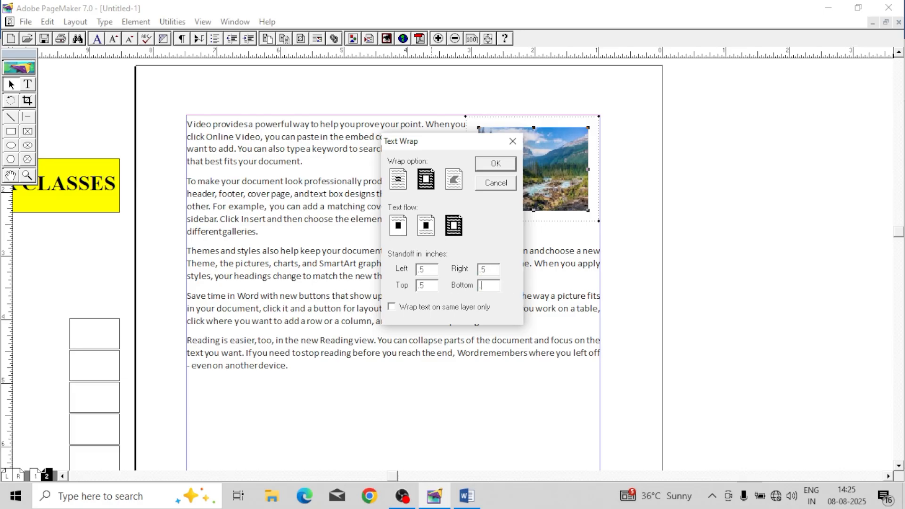
pyautogui.write('5')
pyautogui.click(496, 164)
# Step: Move the picture into the middle of the text, between the lines of the second and third paragraphs
pyautogui.moveTo(537, 164); pyautogui.dragTo(434, 247)
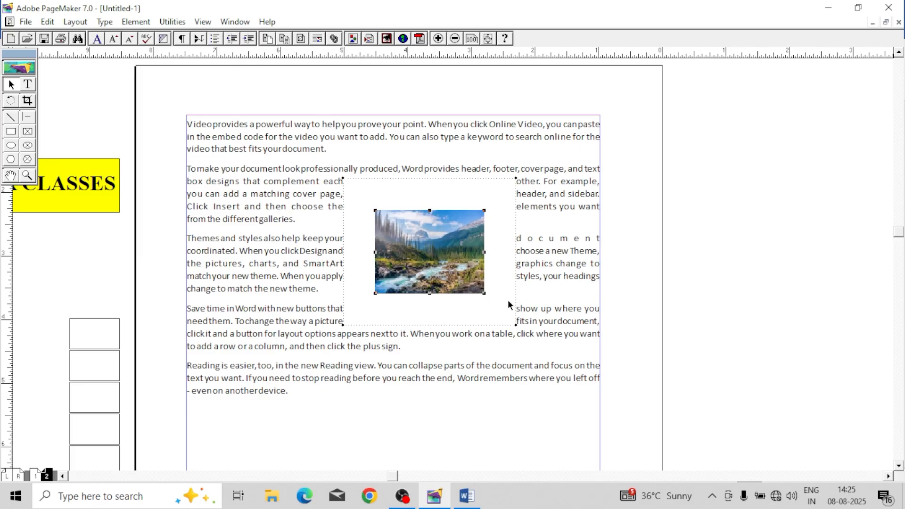
pyautogui.click(556, 343)
pyautogui.click(679, 329)
pyautogui.moveTo(466, 242); pyautogui.dragTo(488, 221)
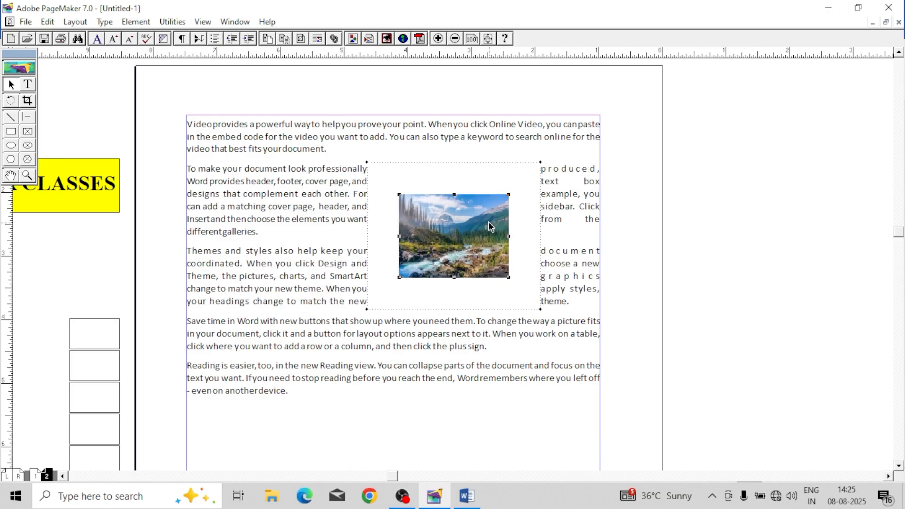
# Step: Turn off the picture's text wrap and move the picture over the right-hand ends of the second to fourth paragraphs
pyautogui.click(147, 23)
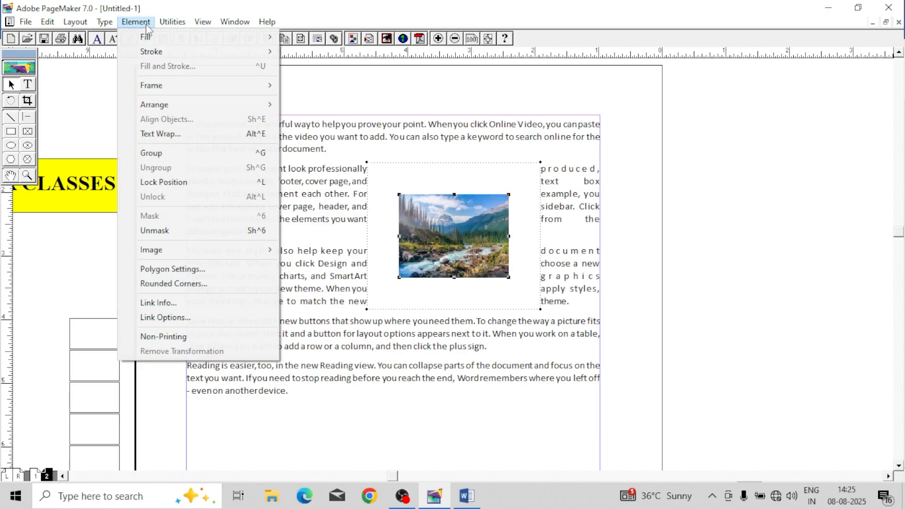
pyautogui.click(205, 132)
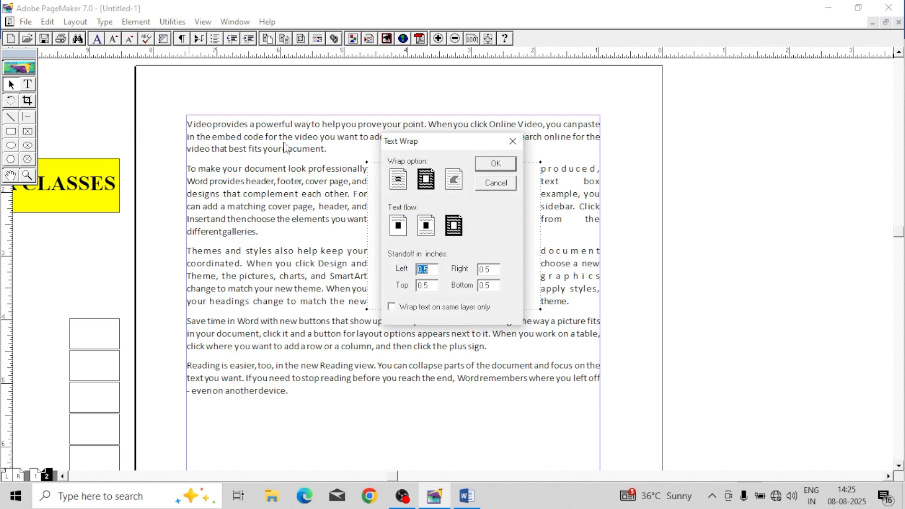
pyautogui.click(398, 178)
pyautogui.click(503, 163)
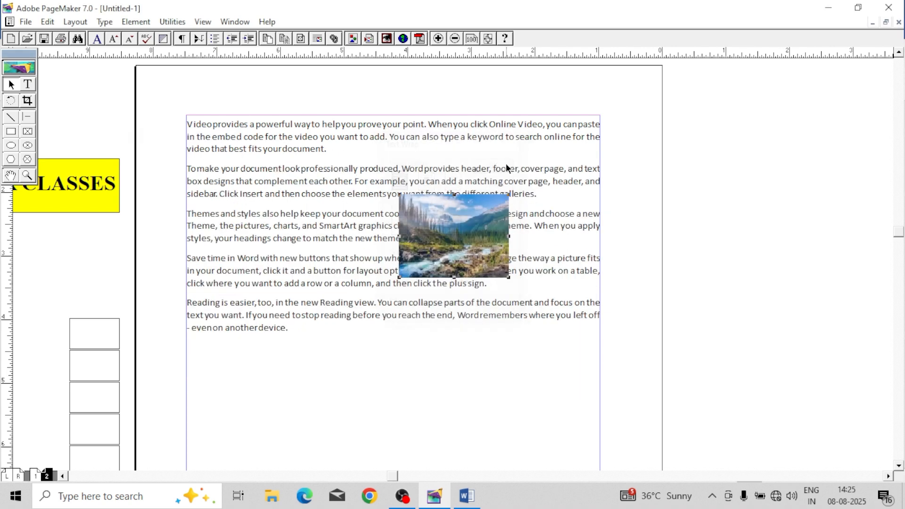
pyautogui.moveTo(461, 228); pyautogui.dragTo(533, 213)
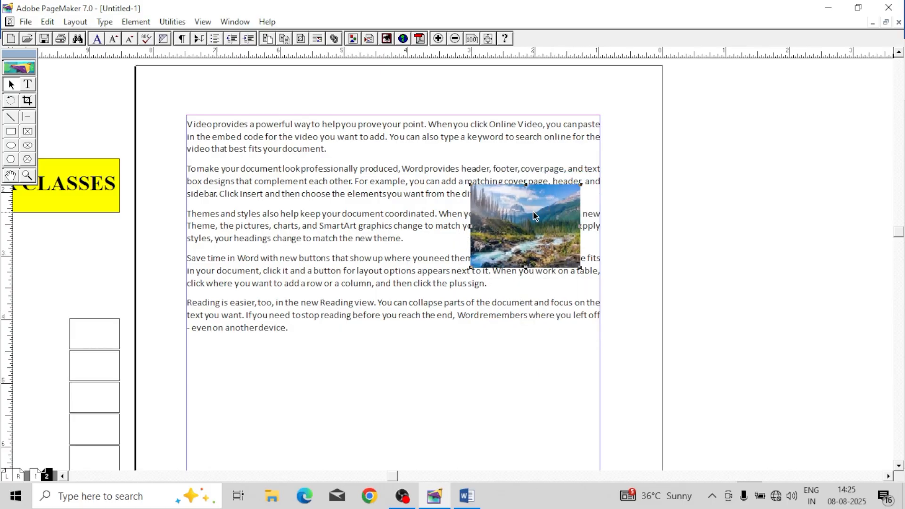
# Step: Send the picture to the back and enlarge it to fill the area behind all five paragraphs as a background
pyautogui.click(136, 21)
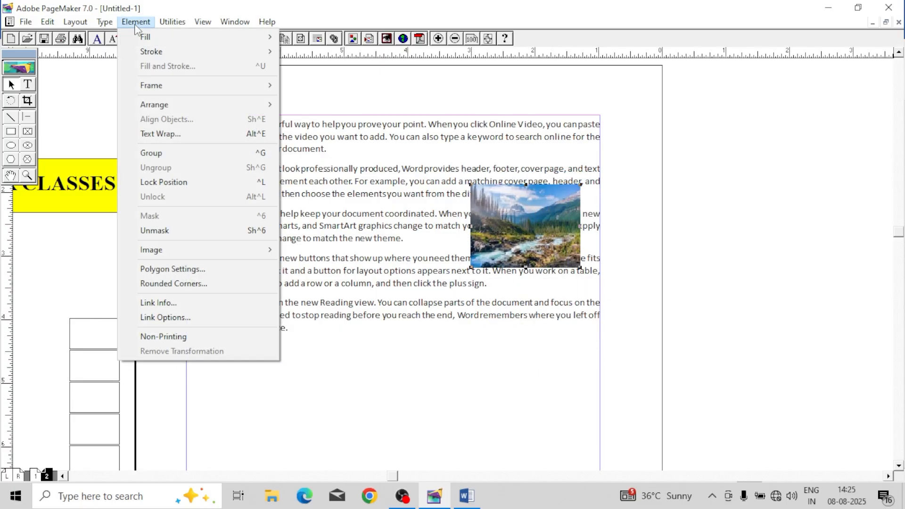
pyautogui.moveTo(154, 104)
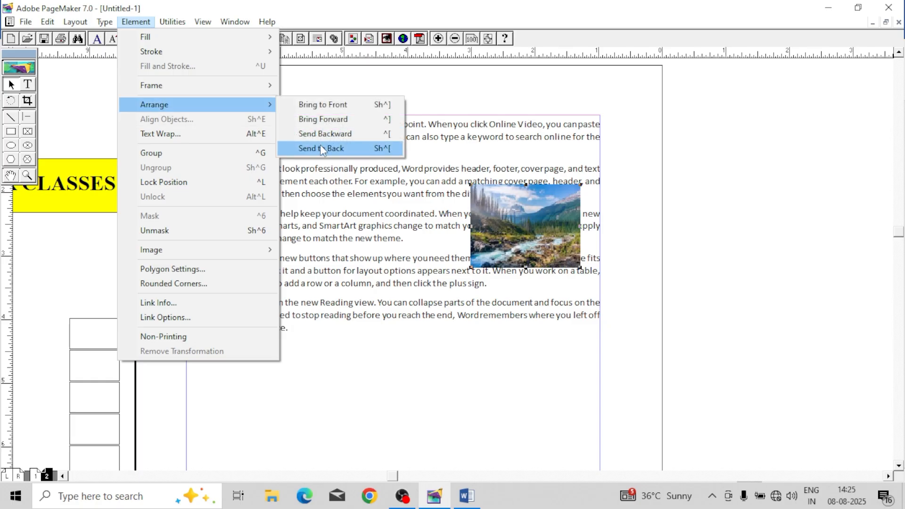
pyautogui.click(322, 149)
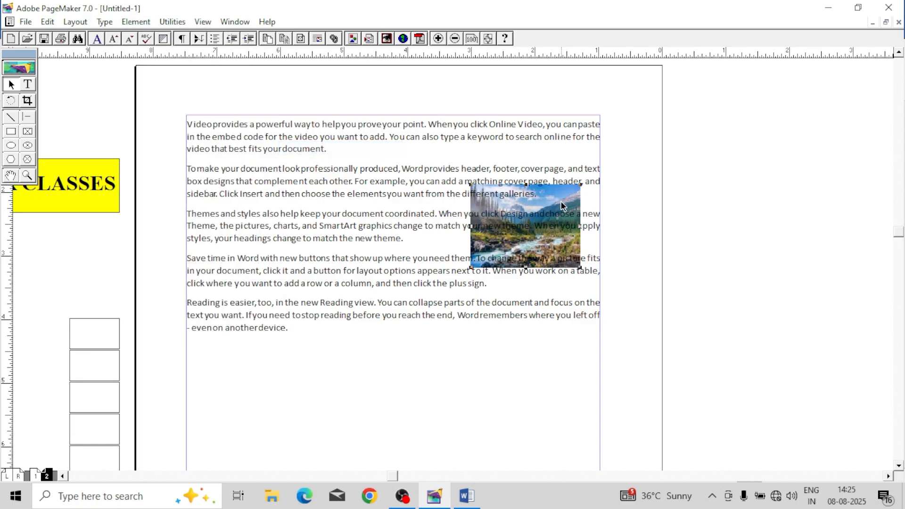
pyautogui.moveTo(562, 206); pyautogui.dragTo(233, 126)
pyautogui.moveTo(296, 197); pyautogui.dragTo(599, 342)
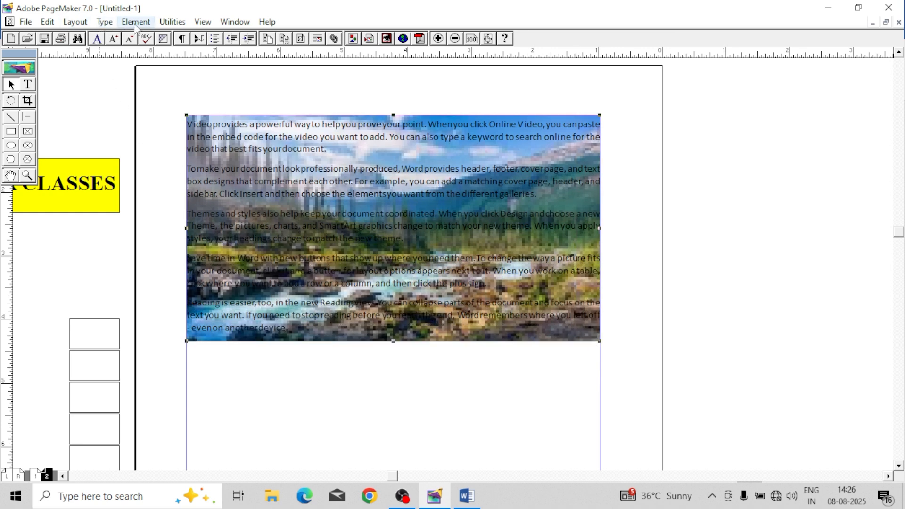
# Step: Bring the picture to the front, shrink it to about 2.2 by 1.25 in and move it over the third and fourth paragraphs
pyautogui.click(104, 21)
pyautogui.moveTo(135, 21)
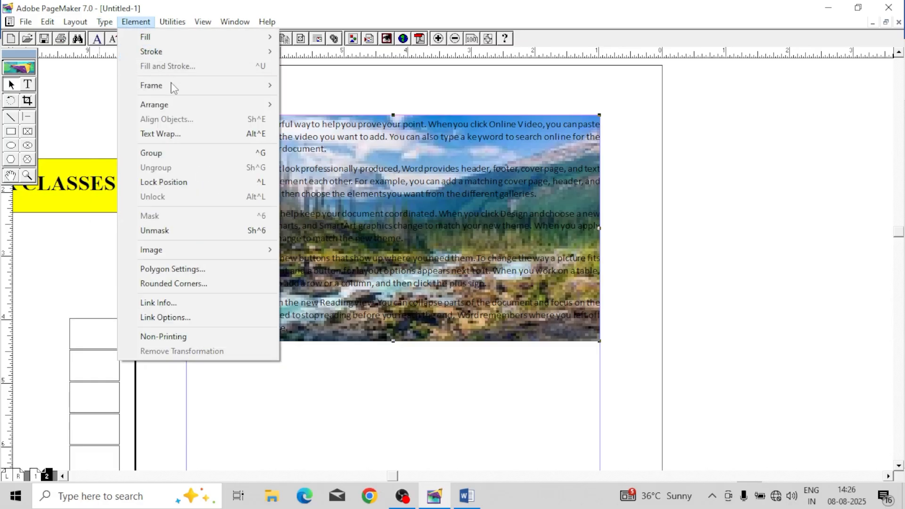
pyautogui.moveTo(182, 104)
pyautogui.click(329, 103)
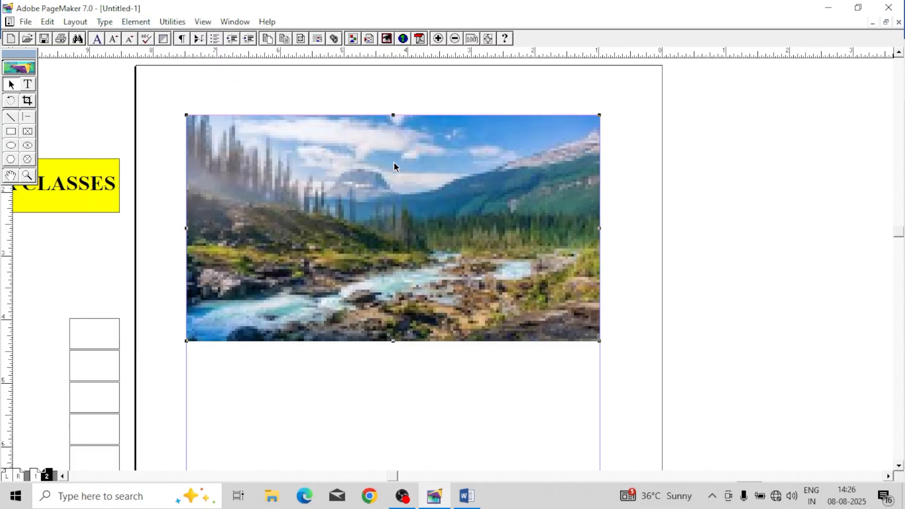
pyautogui.moveTo(394, 162); pyautogui.dragTo(499, 259)
pyautogui.moveTo(292, 213); pyautogui.dragTo(565, 358)
pyautogui.moveTo(629, 380); pyautogui.dragTo(437, 363)
pyautogui.moveTo(435, 362); pyautogui.dragTo(425, 236)
# Step: Move the third rectangle out of the stacked column beside the page and undo the move
pyautogui.click(132, 22)
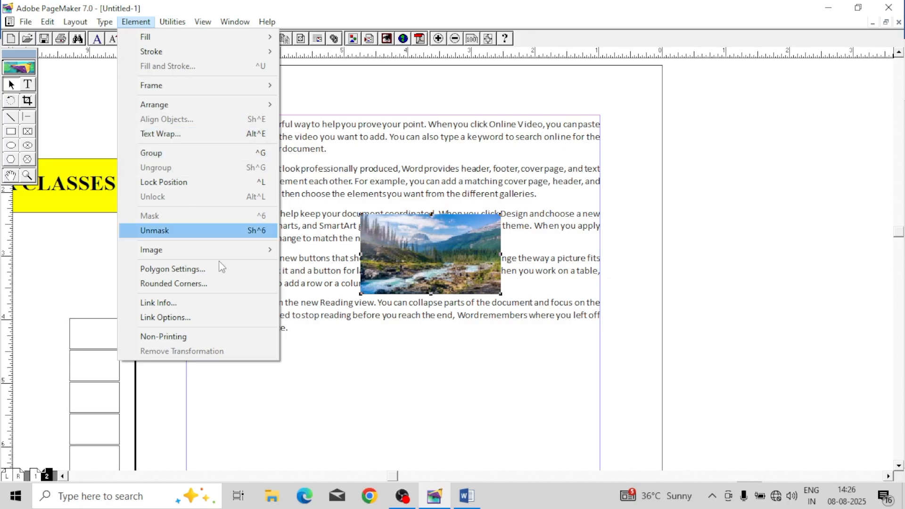
pyautogui.click(360, 398)
pyautogui.moveTo(290, 426); pyautogui.dragTo(482, 266)
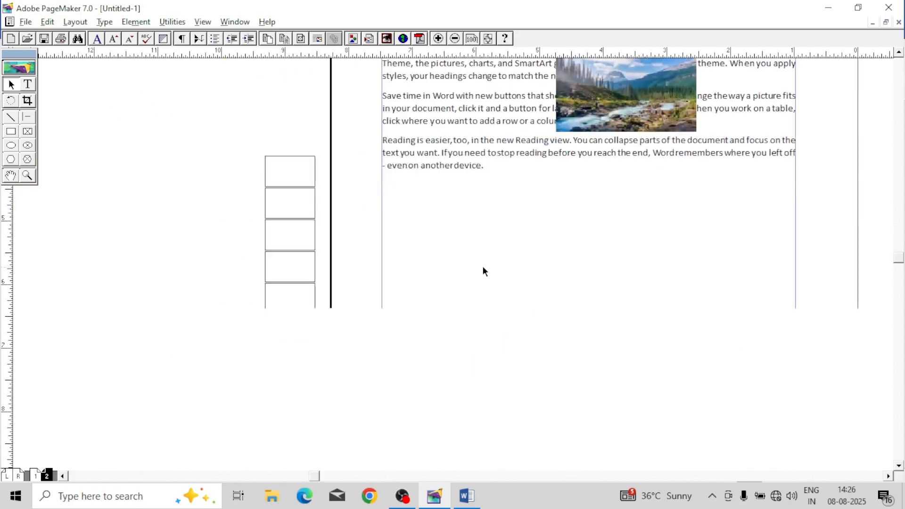
pyautogui.moveTo(453, 341); pyautogui.dragTo(469, 268)
pyautogui.moveTo(303, 146); pyautogui.dragTo(203, 138)
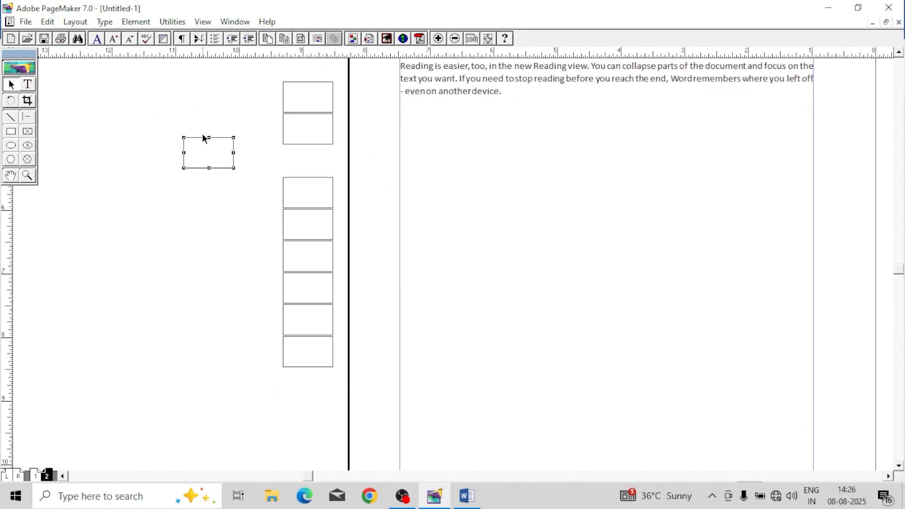
pyautogui.hotkey('ctrl', 'z')
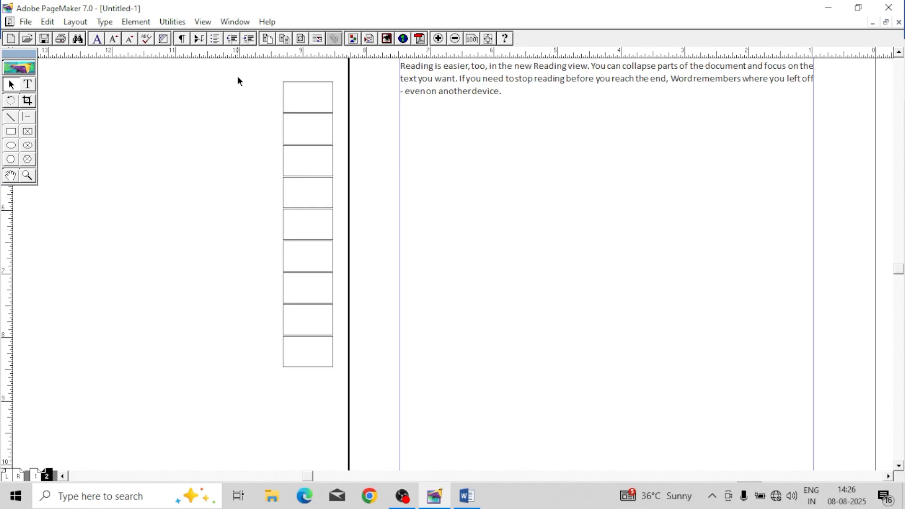
# Step: Try to select all the stacked rectangles at once with a selection marquee
pyautogui.moveTo(362, 336); pyautogui.dragTo(356, 395)
pyautogui.click(380, 241)
pyautogui.moveTo(276, 90); pyautogui.dragTo(343, 386)
pyautogui.click(260, 87)
pyautogui.moveTo(334, 175); pyautogui.dragTo(349, 389)
pyautogui.moveTo(246, 74); pyautogui.dragTo(338, 185)
pyautogui.moveTo(387, 392); pyautogui.dragTo(382, 402)
pyautogui.click(458, 312)
# Step: Select all nine stacked rectangles together and group them
pyautogui.click(297, 83)
pyautogui.keyDown('shift'); pyautogui.click(316, 145); pyautogui.keyUp('shift')
pyautogui.keyDown('shift'); pyautogui.click(285, 192); pyautogui.keyUp('shift')
pyautogui.keyDown('shift'); pyautogui.click(285, 221); pyautogui.keyUp('shift')
pyautogui.keyDown('shift'); pyautogui.click(284, 259); pyautogui.keyUp('shift')
pyautogui.keyDown('shift'); pyautogui.click(287, 324); pyautogui.keyUp('shift')
pyautogui.keyDown('shift'); pyautogui.click(284, 341); pyautogui.keyUp('shift')
pyautogui.click(143, 27)
pyautogui.click(196, 154)
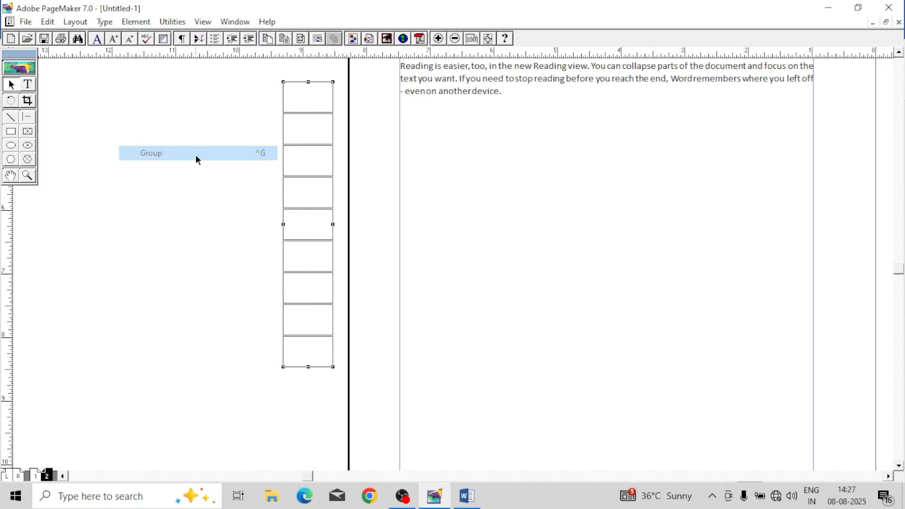
# Step: Move the grouped rectangles onto page 2, below the text and just inside the right margin
pyautogui.moveTo(298, 148); pyautogui.dragTo(740, 157)
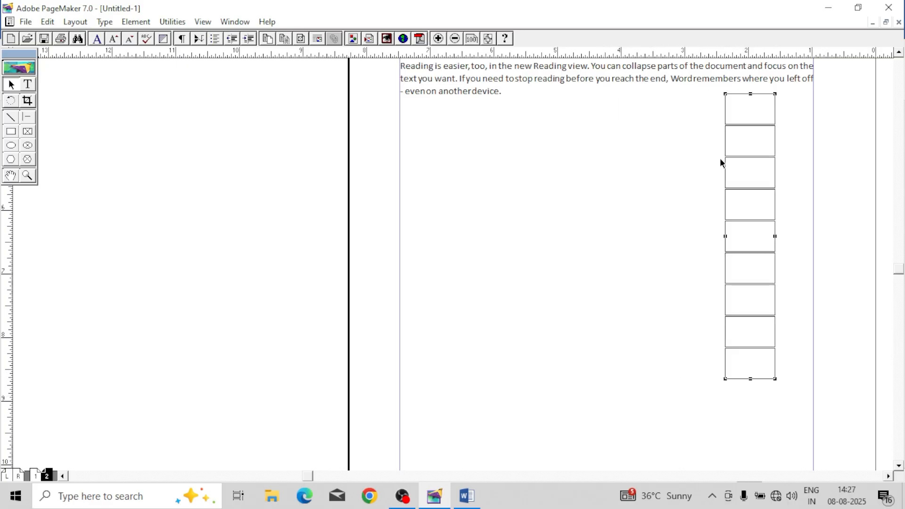
pyautogui.moveTo(601, 138); pyautogui.dragTo(516, 249)
pyautogui.moveTo(575, 244); pyautogui.dragTo(550, 284)
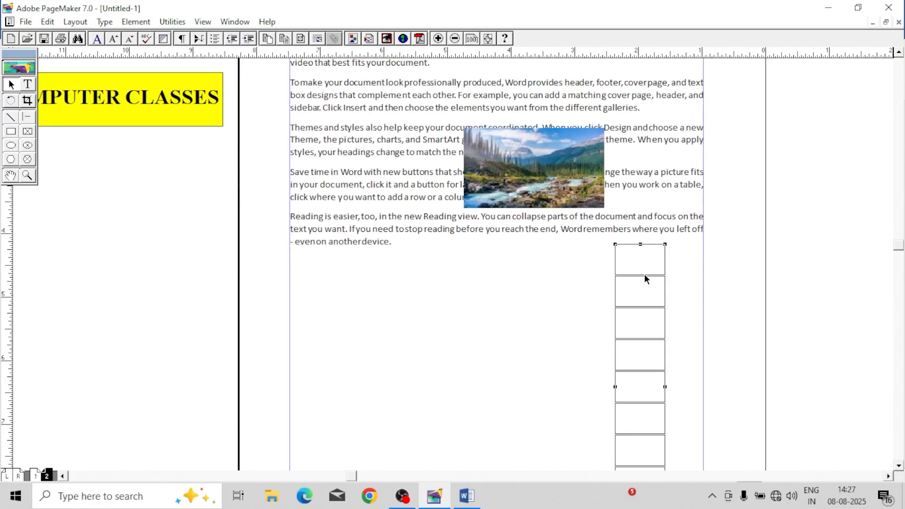
pyautogui.moveTo(647, 277); pyautogui.dragTo(677, 277)
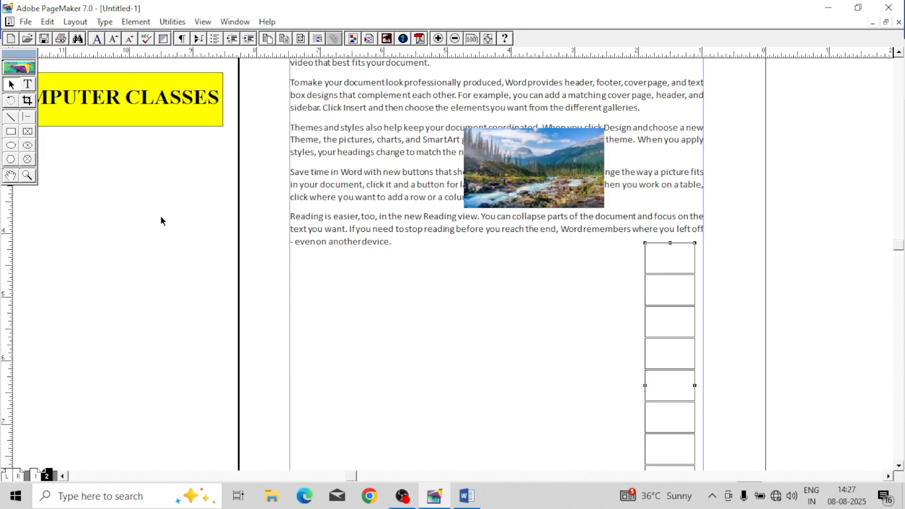
# Step: Group the VSRM COMPUTER CLASSES heading with its yellow rectangle and move the group slightly up and to the left
pyautogui.moveTo(174, 229); pyautogui.dragTo(419, 286)
pyautogui.moveTo(404, 152); pyautogui.dragTo(346, 155)
pyautogui.click(303, 198)
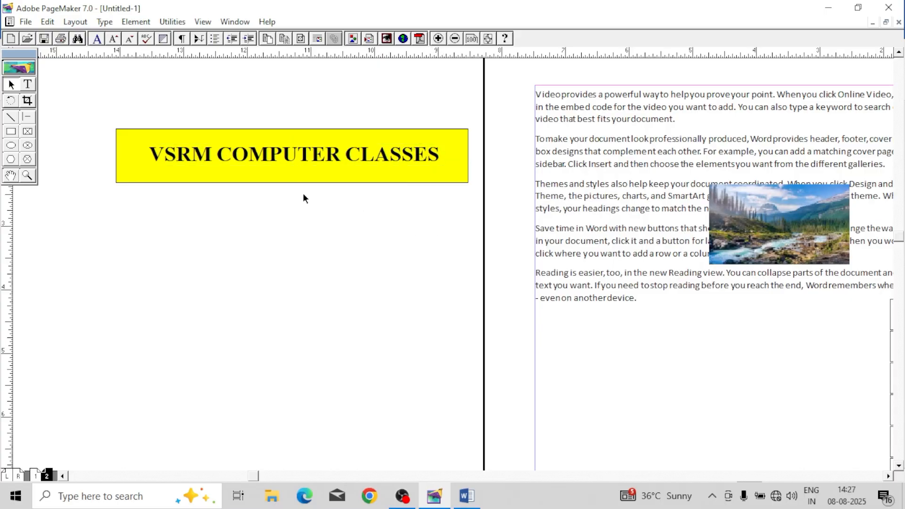
pyautogui.moveTo(58, 91); pyautogui.dragTo(479, 221)
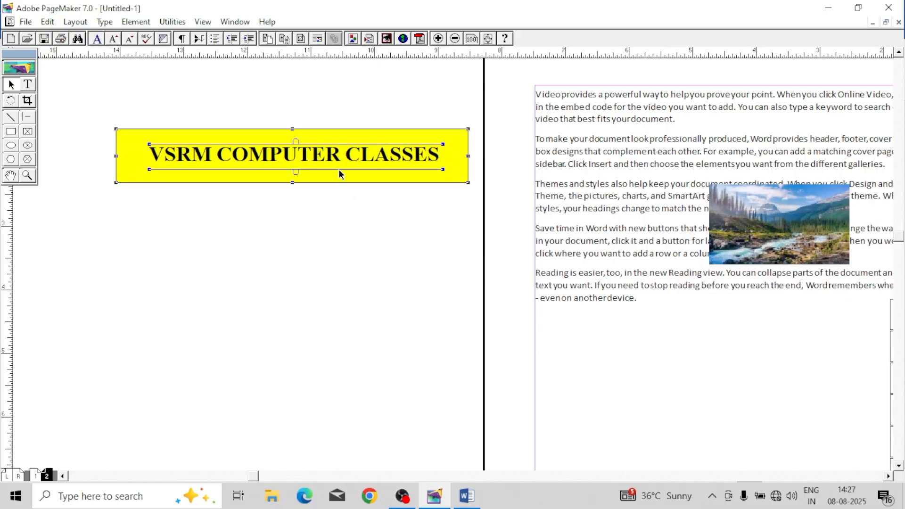
pyautogui.click(236, 176)
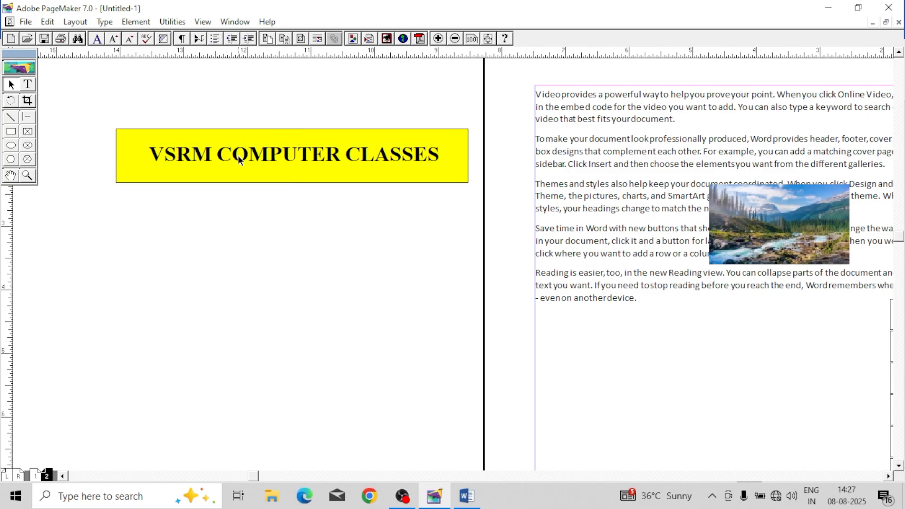
pyautogui.click(236, 156)
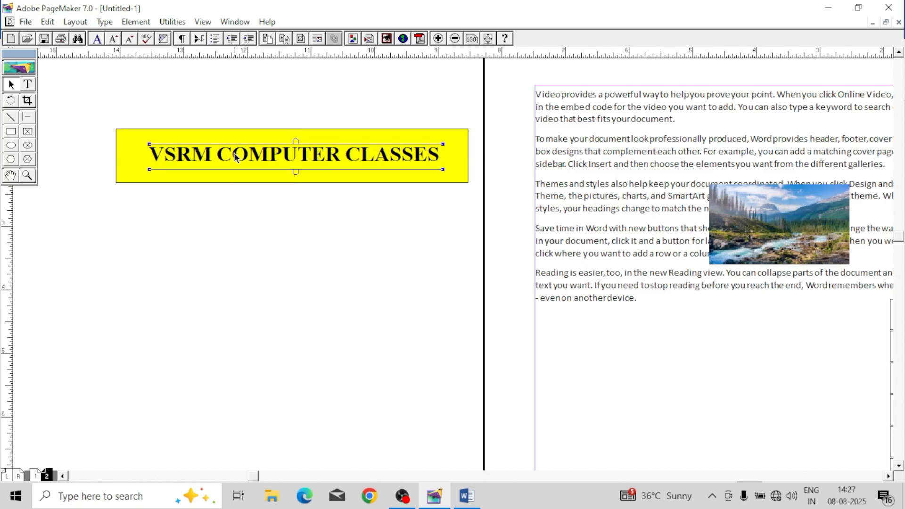
pyautogui.keyDown('shift'); pyautogui.click(201, 137); pyautogui.keyUp('shift')
pyautogui.click(136, 22)
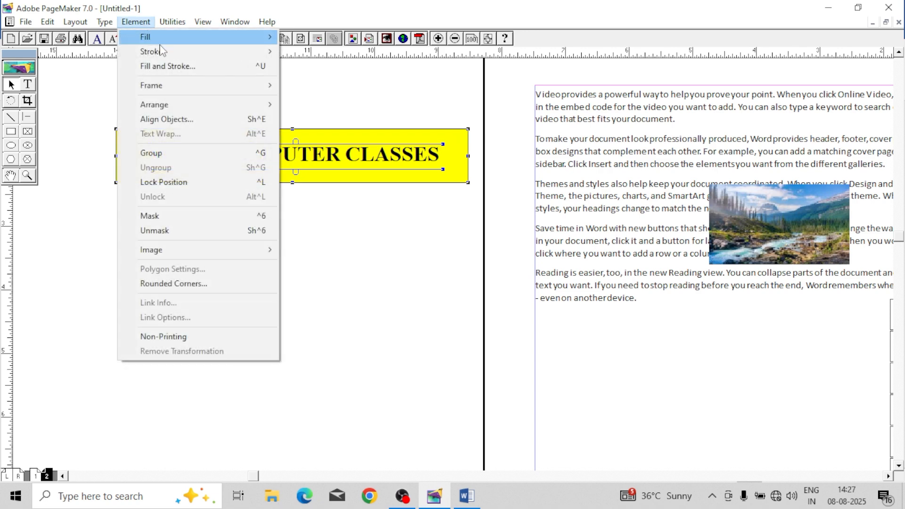
pyautogui.click(198, 151)
pyautogui.moveTo(332, 163); pyautogui.dragTo(361, 152)
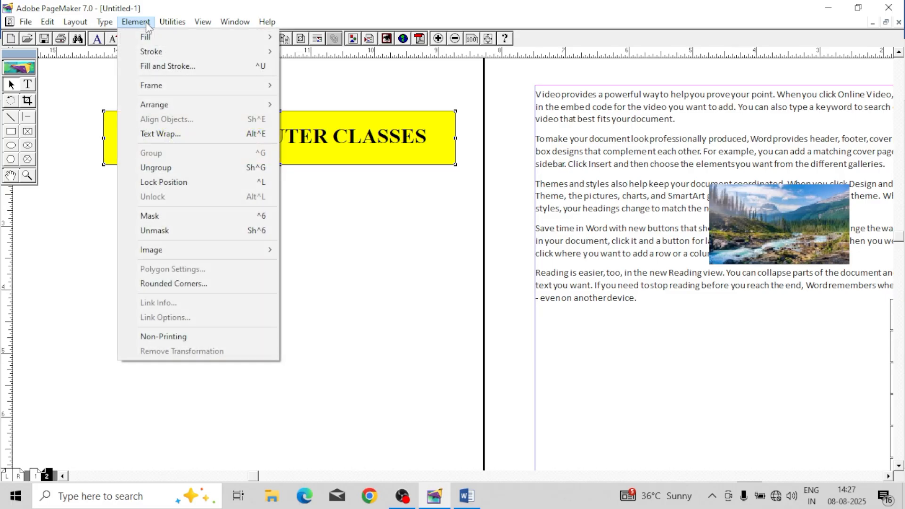
# Step: Ungroup the heading and yellow rectangle, move the heading text below the rectangle, and shift the rectangle down just above the text
pyautogui.click(175, 168)
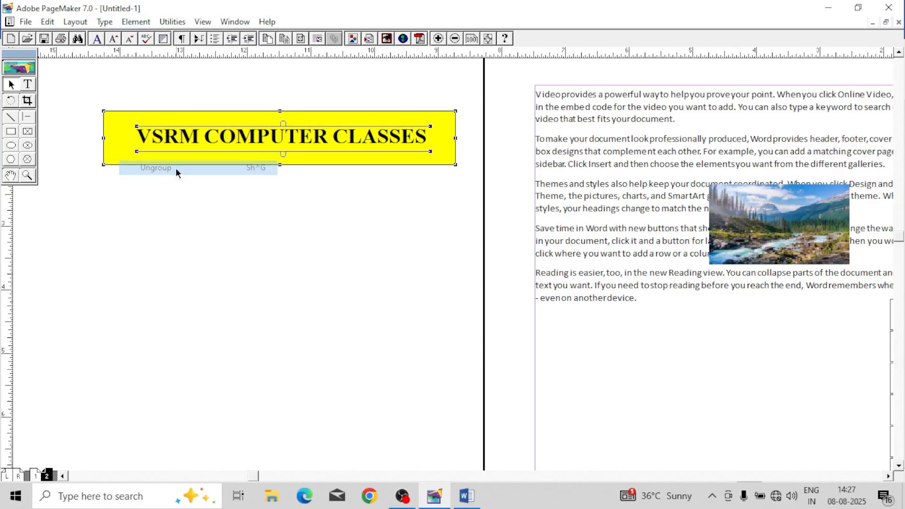
pyautogui.click(299, 197)
pyautogui.moveTo(293, 136); pyautogui.dragTo(264, 204)
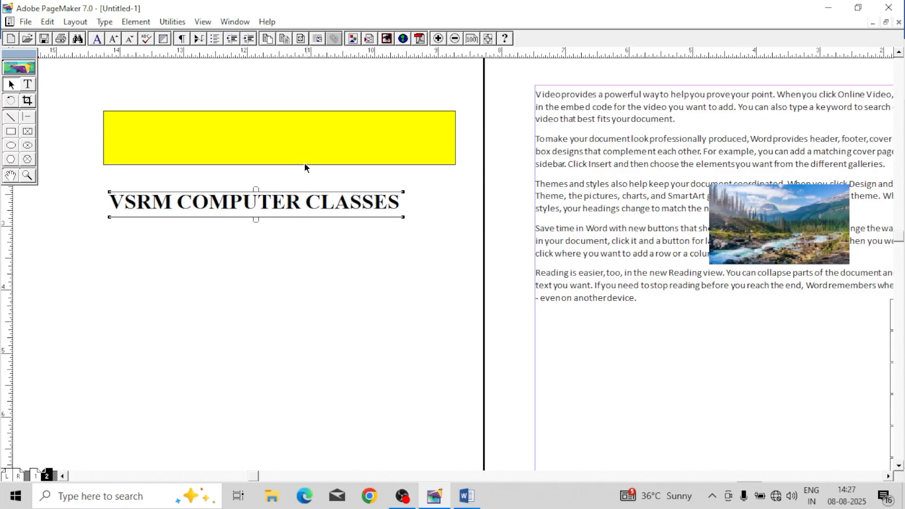
pyautogui.moveTo(307, 148); pyautogui.dragTo(298, 172)
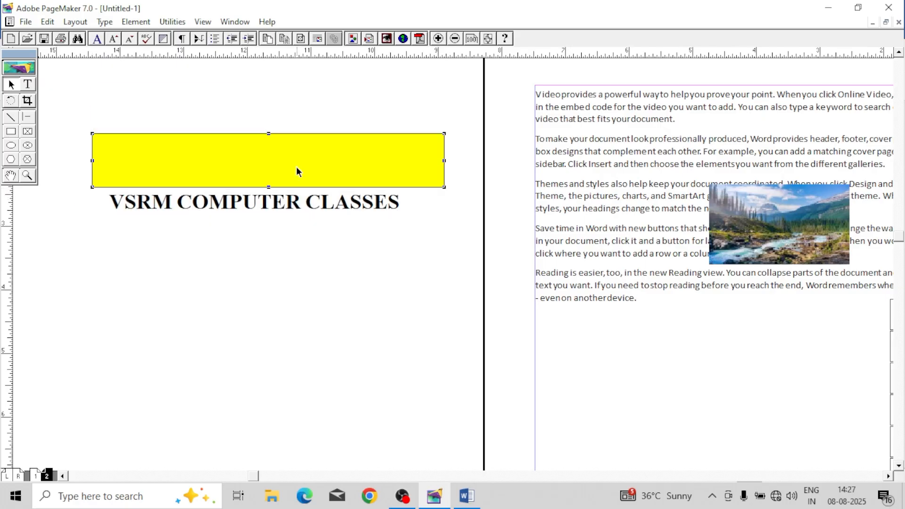
pyautogui.click(137, 22)
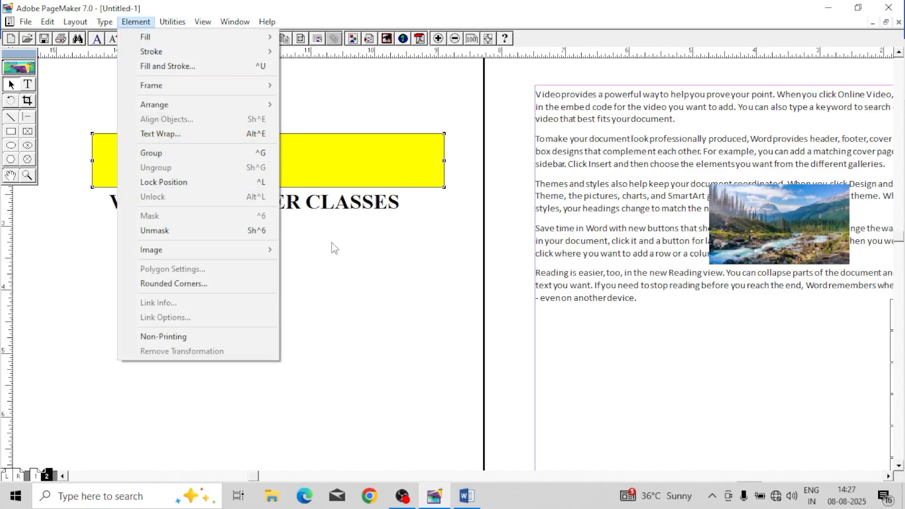
pyautogui.click(376, 272)
# Step: Move the grouped column of nine rectangles slightly down on page 2 and lock its position
pyautogui.scroll(-5, 530, 353)
pyautogui.hscroll(5, 530, 353)
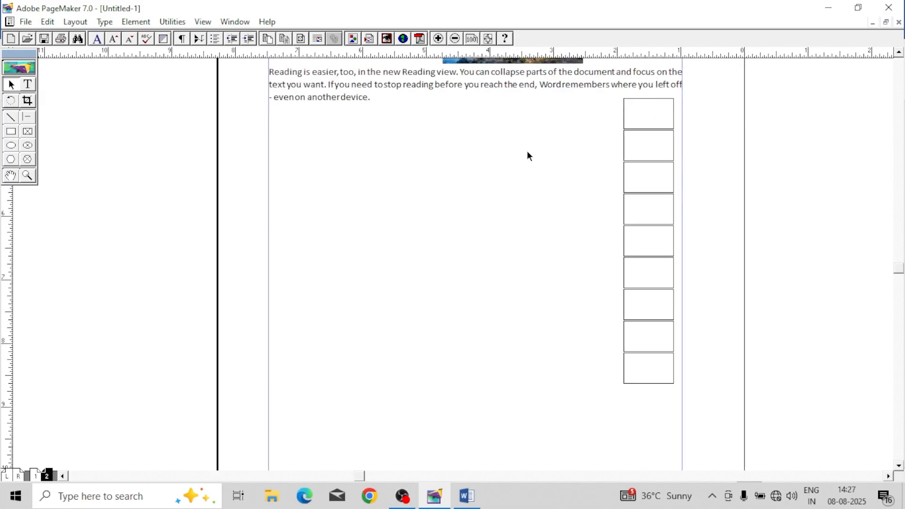
pyautogui.moveTo(628, 132); pyautogui.dragTo(632, 147)
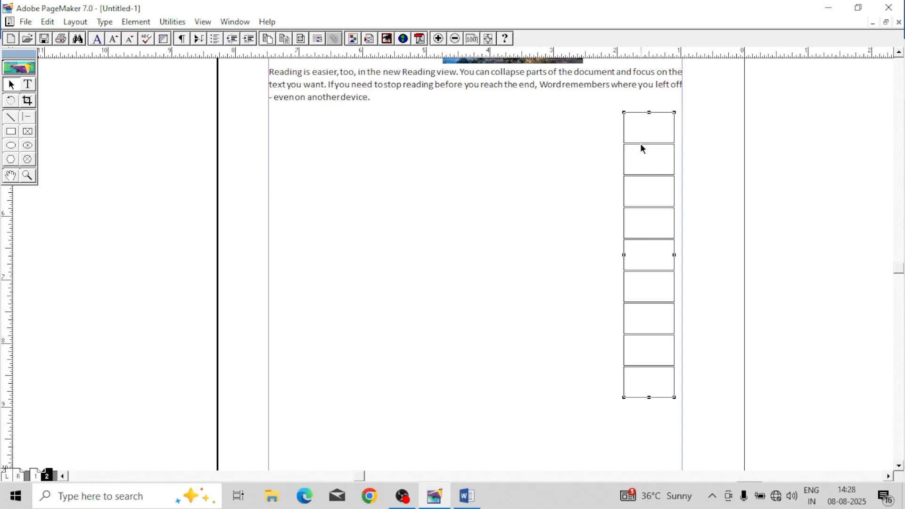
pyautogui.moveTo(640, 144); pyautogui.dragTo(642, 142)
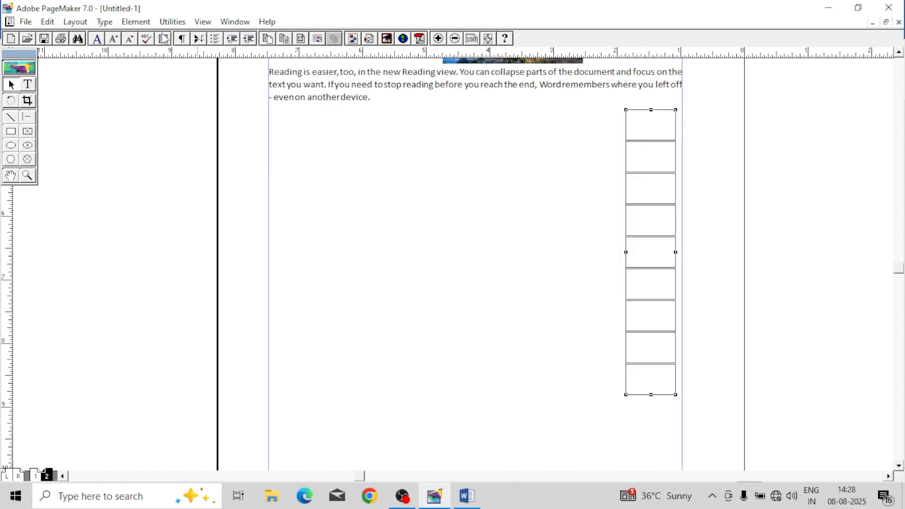
pyautogui.click(136, 21)
pyautogui.click(181, 183)
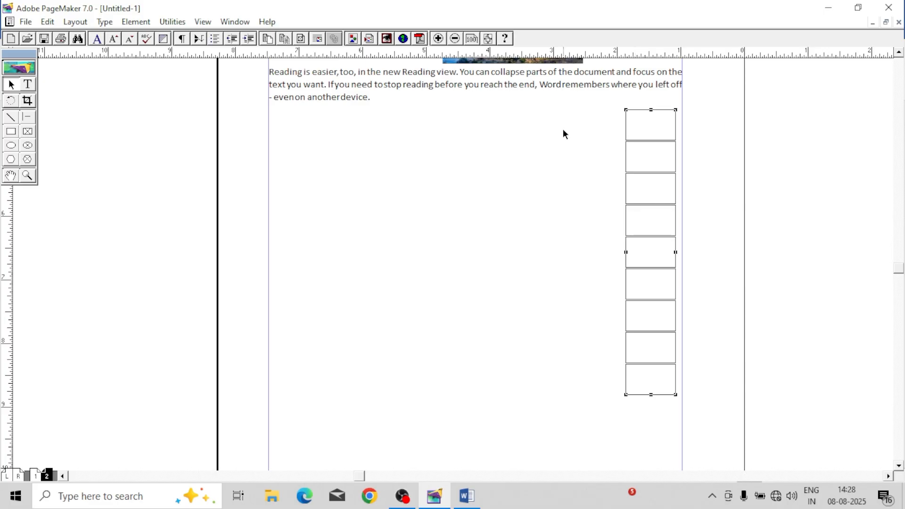
# Step: Draw a rectangle about 3.4 by 1.8 inches below the page 2 text, adjust its placement slightly, and lock its position
pyautogui.click(13, 133)
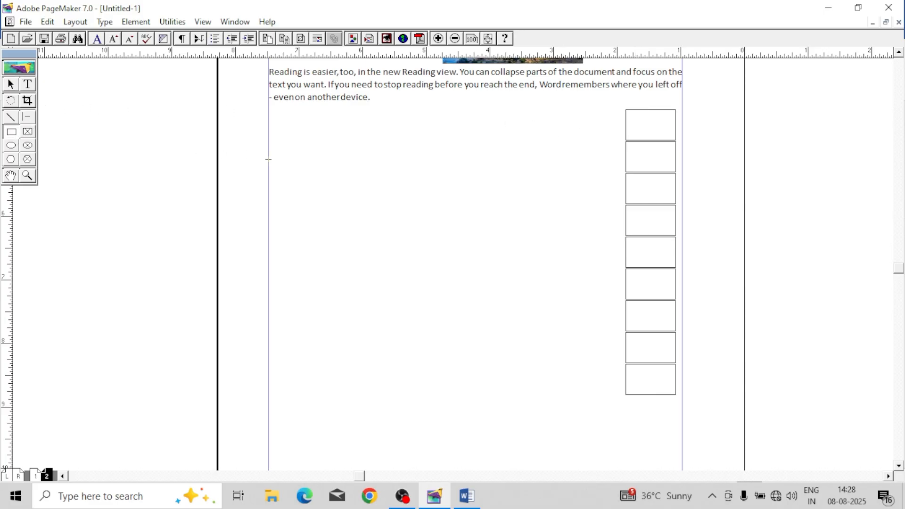
pyautogui.moveTo(314, 144)
pyautogui.mouseDown()
pyautogui.moveTo(513, 228)
pyautogui.moveTo(532, 282)
pyautogui.moveTo(541, 275)
pyautogui.moveTo(531, 262)
pyautogui.mouseUp()
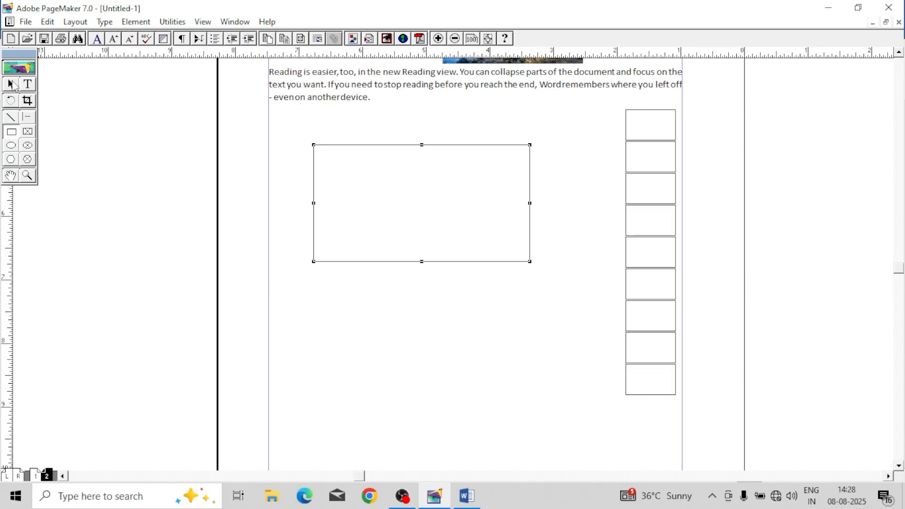
pyautogui.click(11, 85)
pyautogui.moveTo(401, 145); pyautogui.dragTo(401, 149)
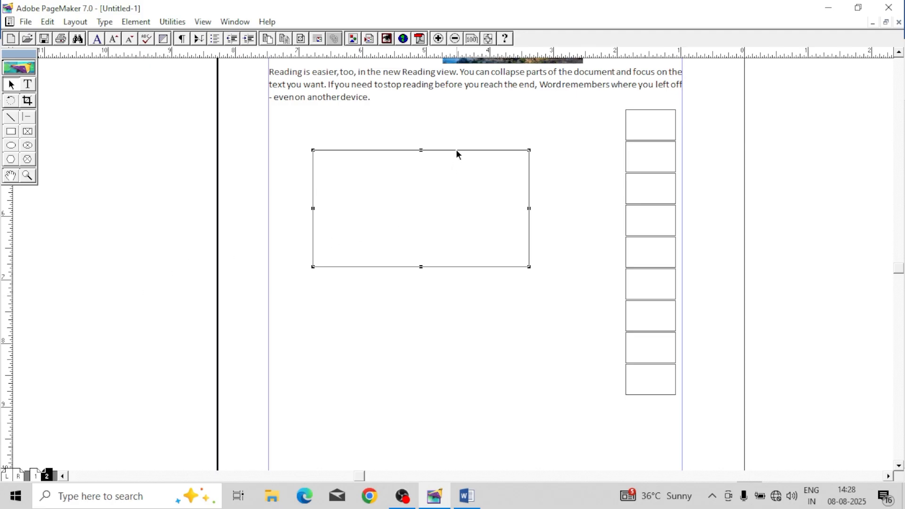
pyautogui.moveTo(456, 150); pyautogui.dragTo(459, 153)
pyautogui.click(135, 22)
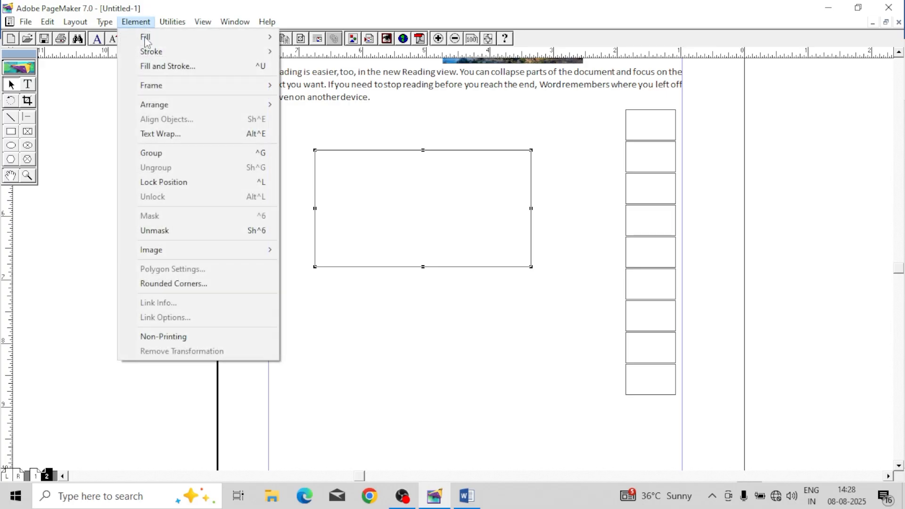
pyautogui.click(194, 182)
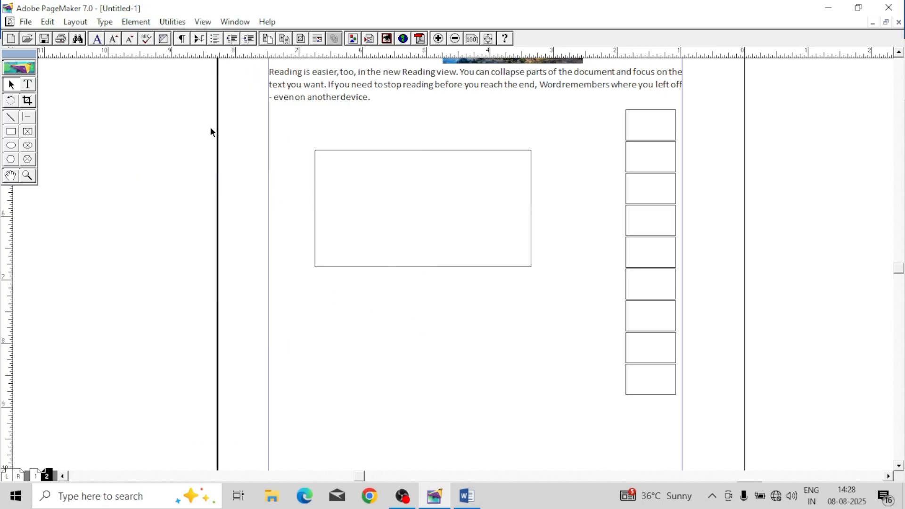
# Step: Create the text CFsFSA on the pasteboard and move it into the upper-left area of the locked rectangle
pyautogui.click(28, 84)
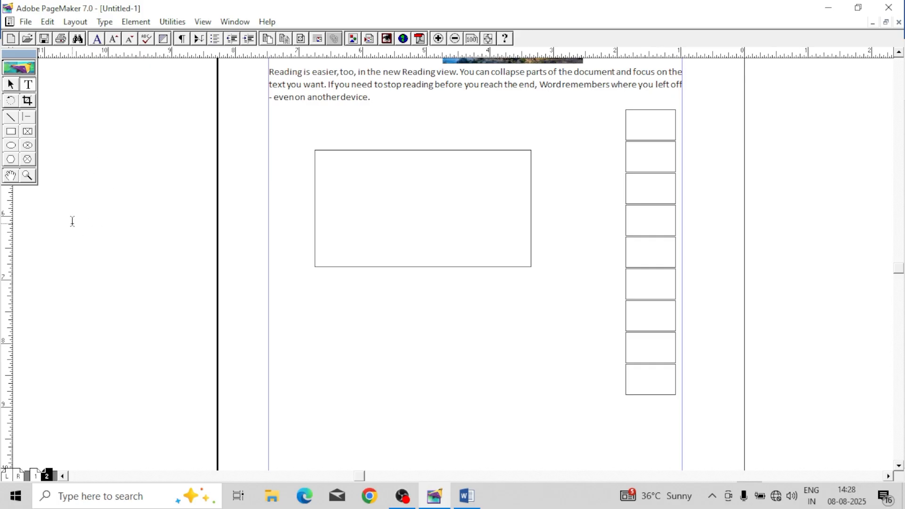
pyautogui.click(73, 221)
pyautogui.write('CFsFSA')
pyautogui.click(18, 85)
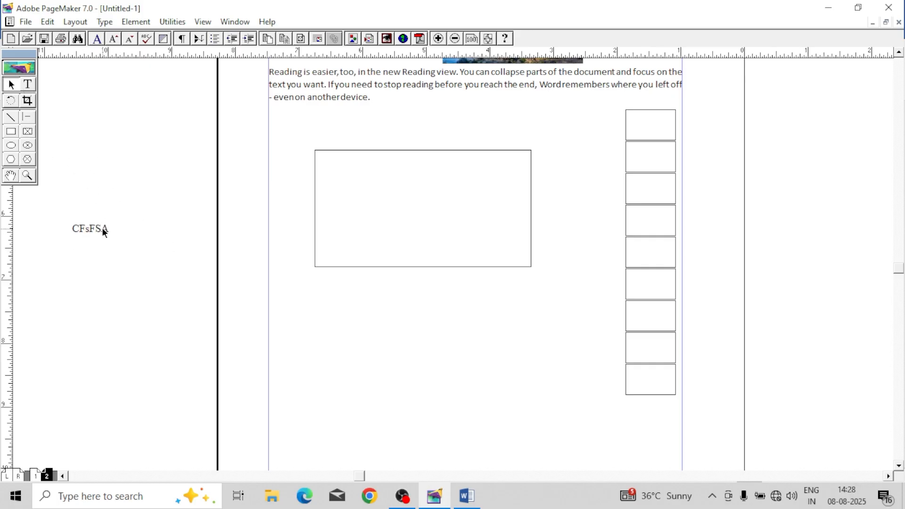
pyautogui.click(104, 232)
pyautogui.click(165, 240)
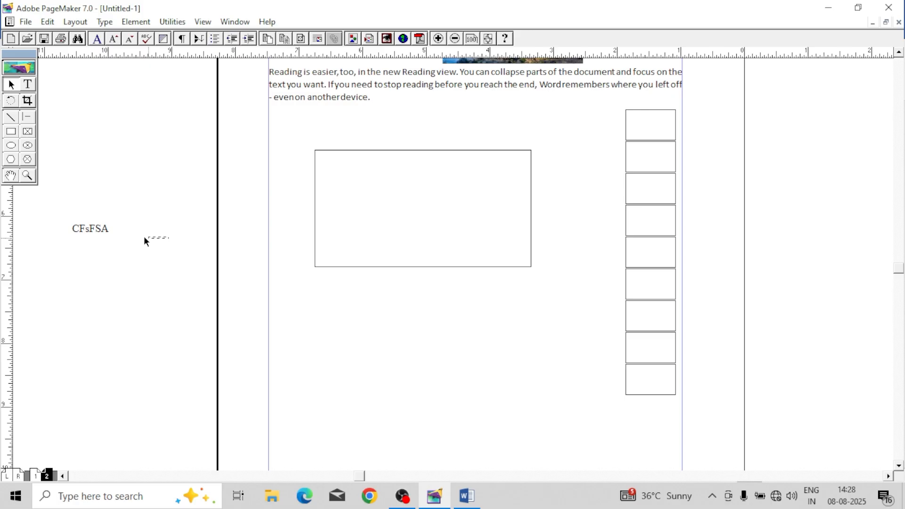
pyautogui.click(100, 231)
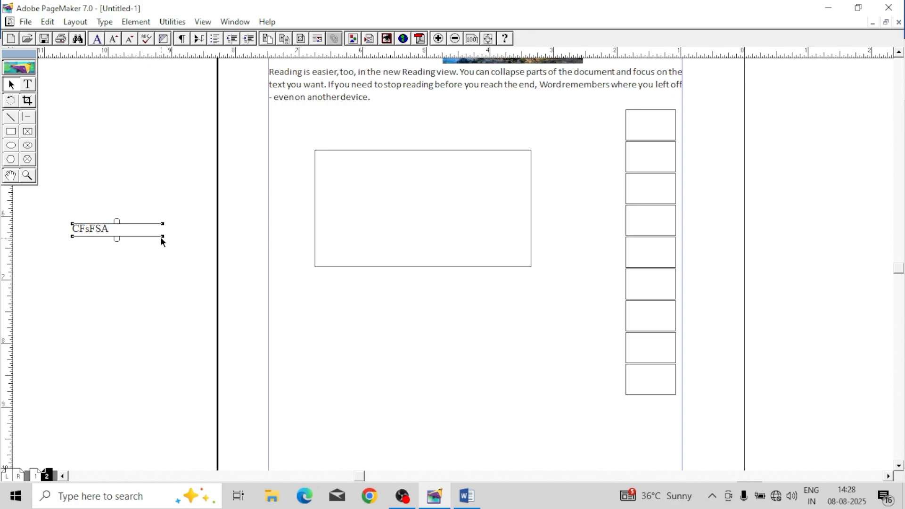
pyautogui.moveTo(161, 240); pyautogui.dragTo(357, 168)
pyautogui.click(413, 264)
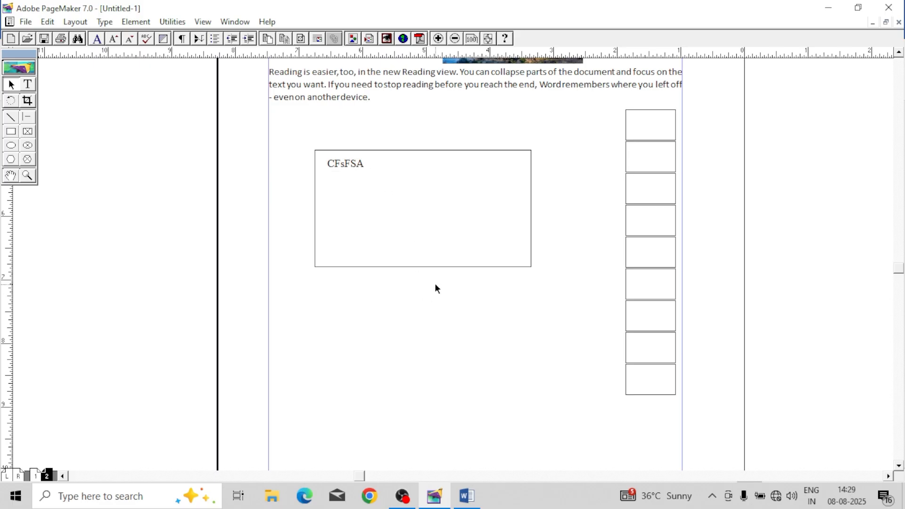
# Step: Unlock the large rectangle around the CFsFSA text and move it slightly upward
pyautogui.click(457, 151)
pyautogui.click(136, 21)
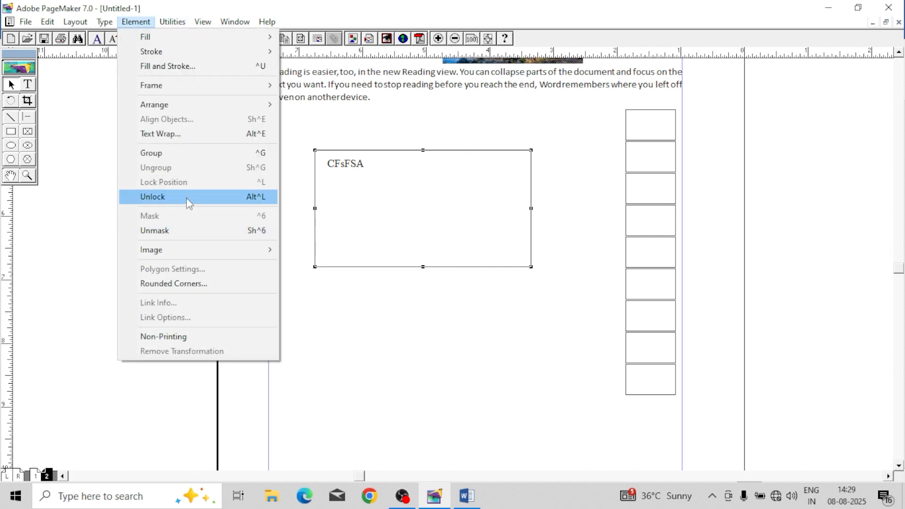
pyautogui.click(186, 197)
pyautogui.moveTo(438, 152)
pyautogui.mouseDown()
pyautogui.moveTo(444, 250)
pyautogui.moveTo(434, 135)
pyautogui.mouseUp()
# Step: Unlock the grouped column of rectangles and move it left, away from the right margin
pyautogui.click(646, 182)
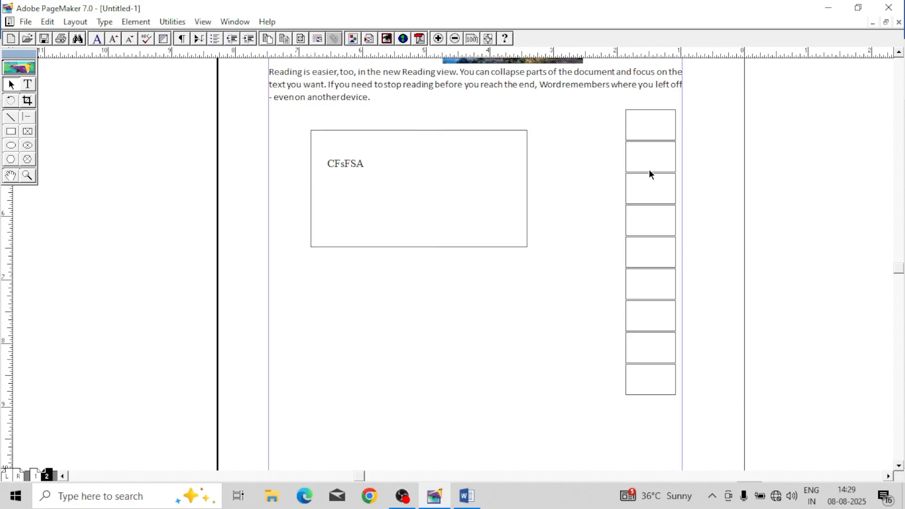
pyautogui.click(649, 173)
pyautogui.click(136, 21)
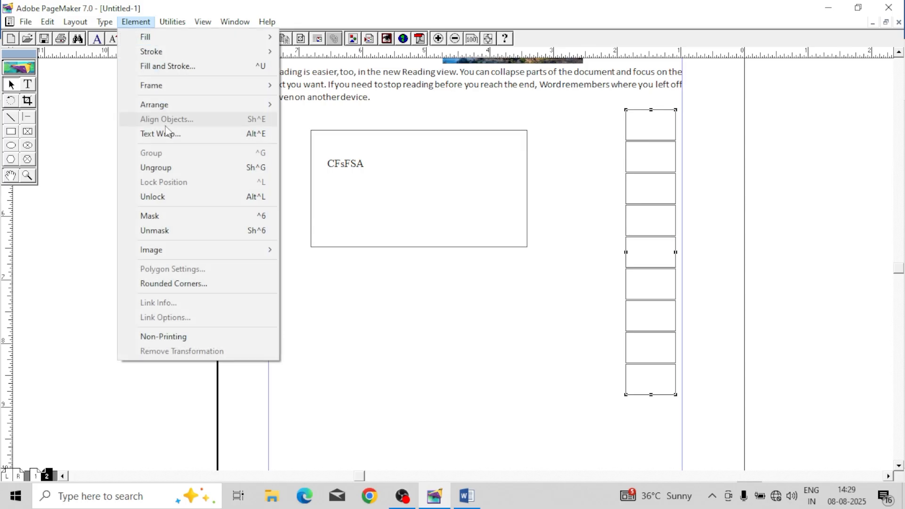
pyautogui.click(184, 196)
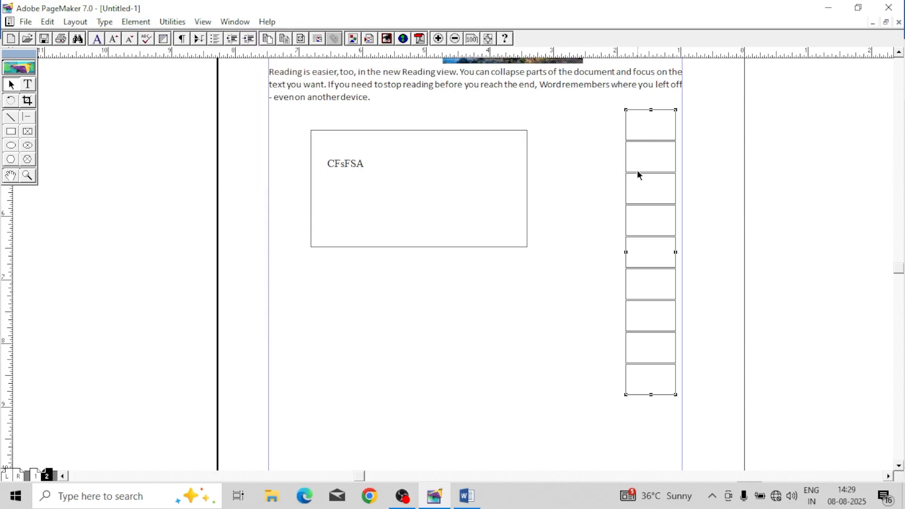
pyautogui.moveTo(638, 175); pyautogui.dragTo(610, 173)
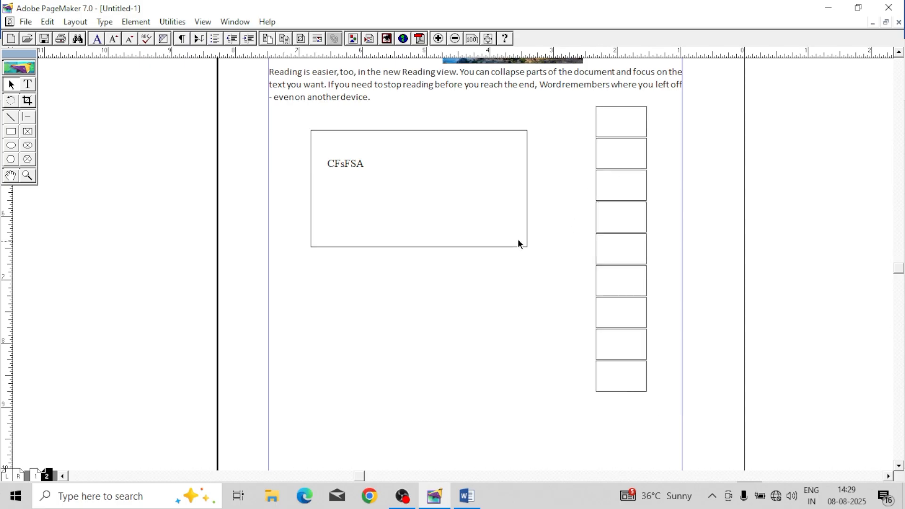
# Step: Draw a circle on the pasteboard below the VSRM COMPUTER CLASSES heading and shrink it to about 1.9 inches across
pyautogui.click(127, 24)
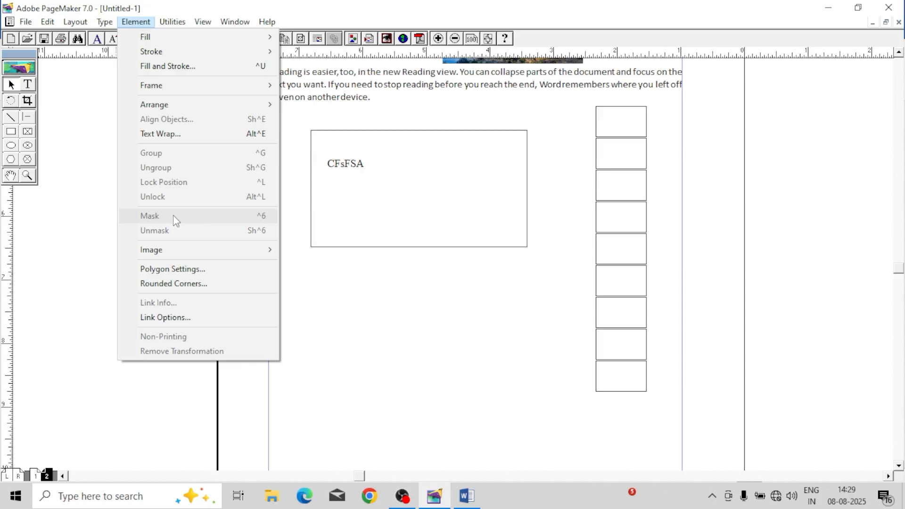
pyautogui.click(377, 288)
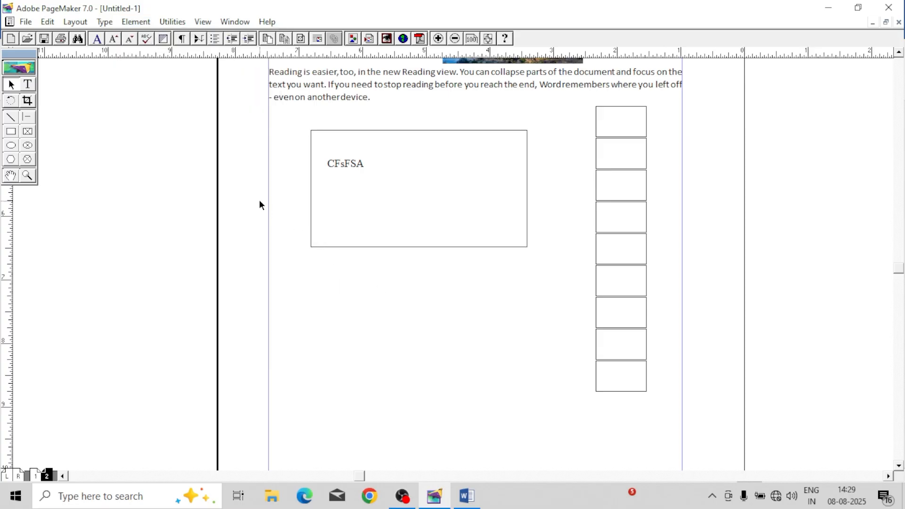
pyautogui.hscroll(-5, 211, 196)
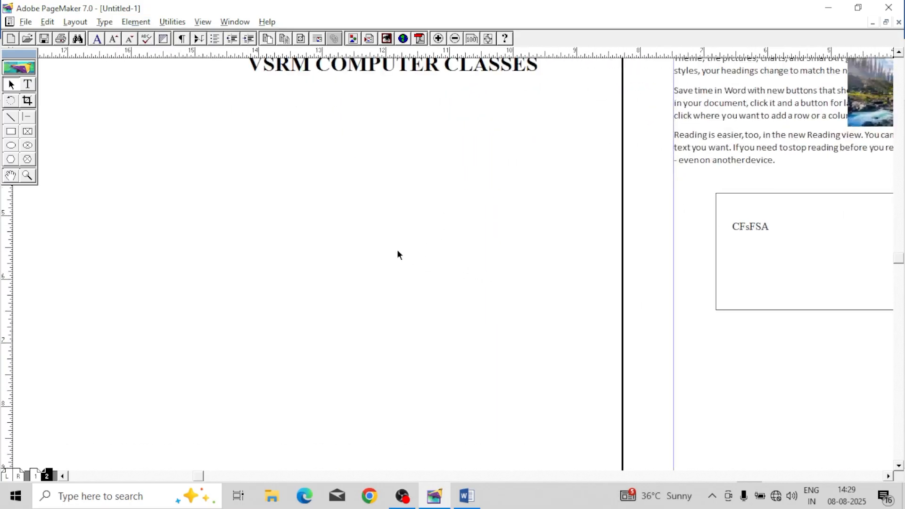
pyautogui.click(12, 149)
pyautogui.moveTo(318, 154); pyautogui.dragTo(468, 304)
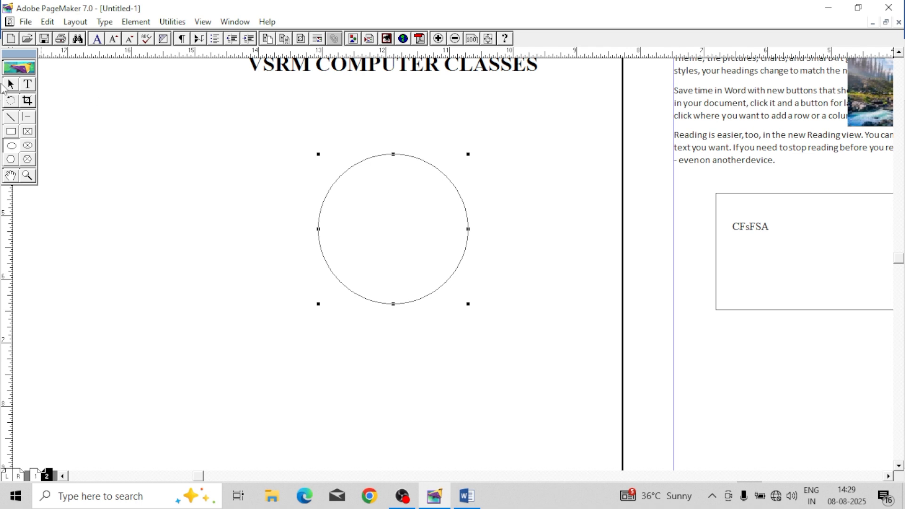
pyautogui.click(11, 85)
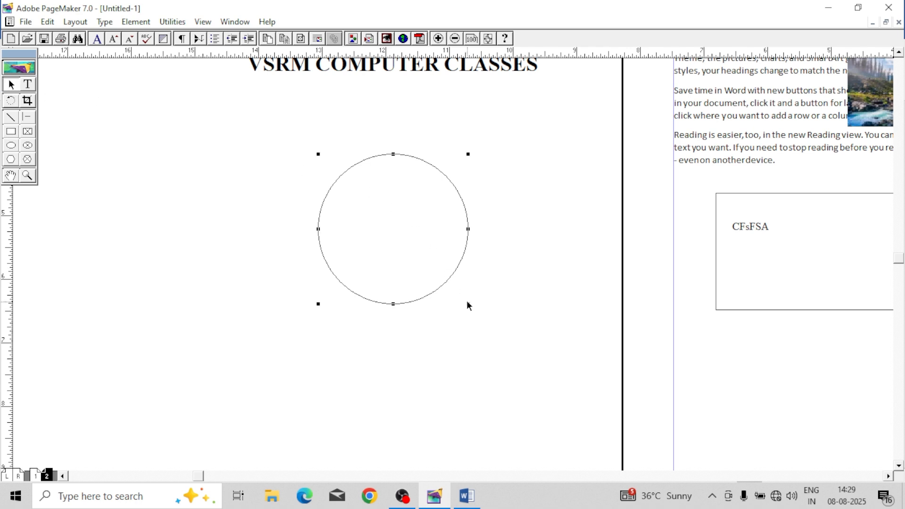
pyautogui.moveTo(468, 304); pyautogui.dragTo(438, 273)
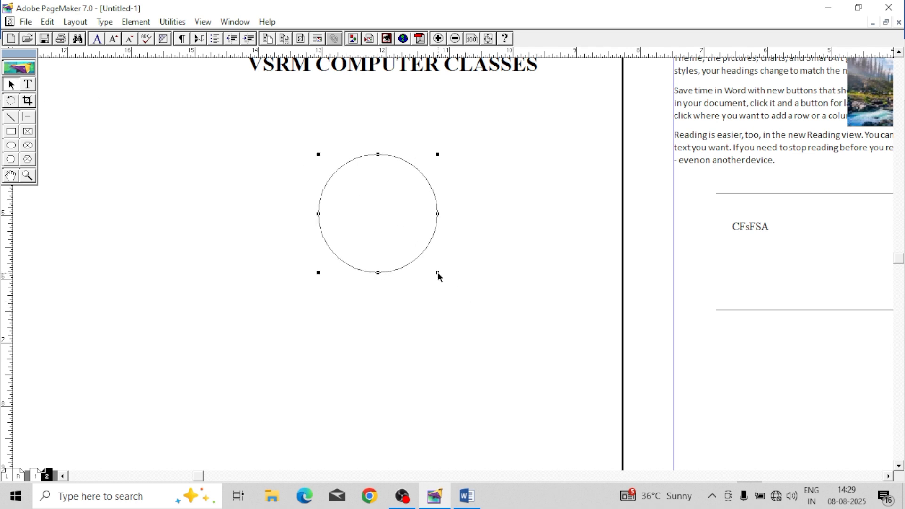
pyautogui.click(283, 217)
# Step: Place the desktop image download (1).jfif as a JPEG, about 2.8 by 2.2 inches, overlapping the circle on the pasteboard
pyautogui.click(26, 22)
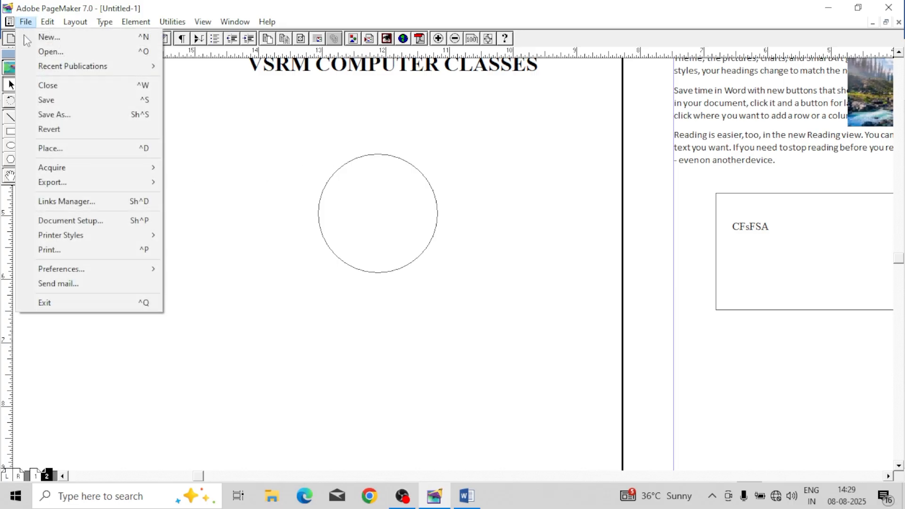
pyautogui.click(63, 150)
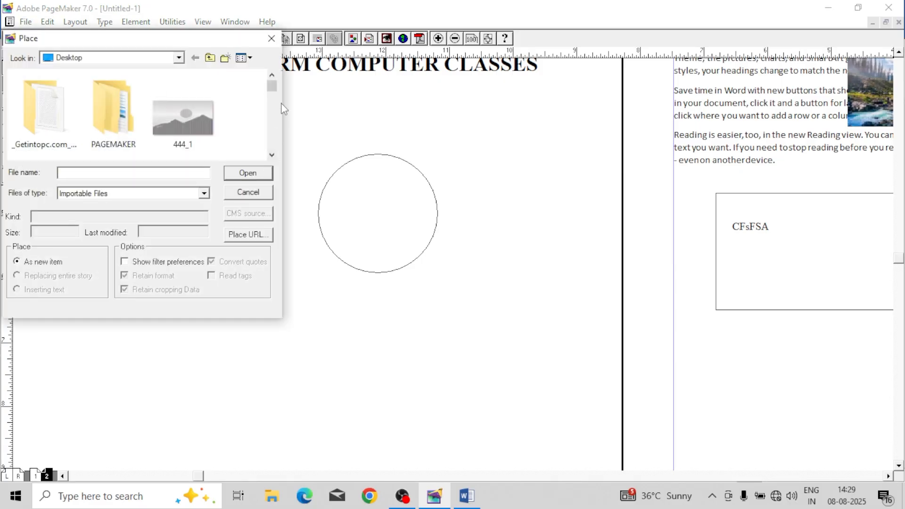
pyautogui.moveTo(274, 91)
pyautogui.mouseDown()
pyautogui.moveTo(273, 116)
pyautogui.moveTo(272, 105)
pyautogui.mouseUp()
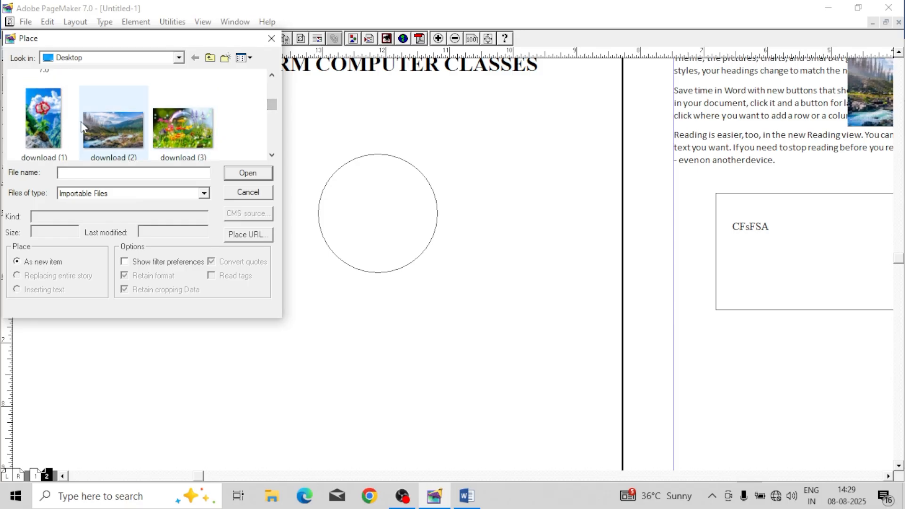
pyautogui.click(56, 115)
pyautogui.click(248, 172)
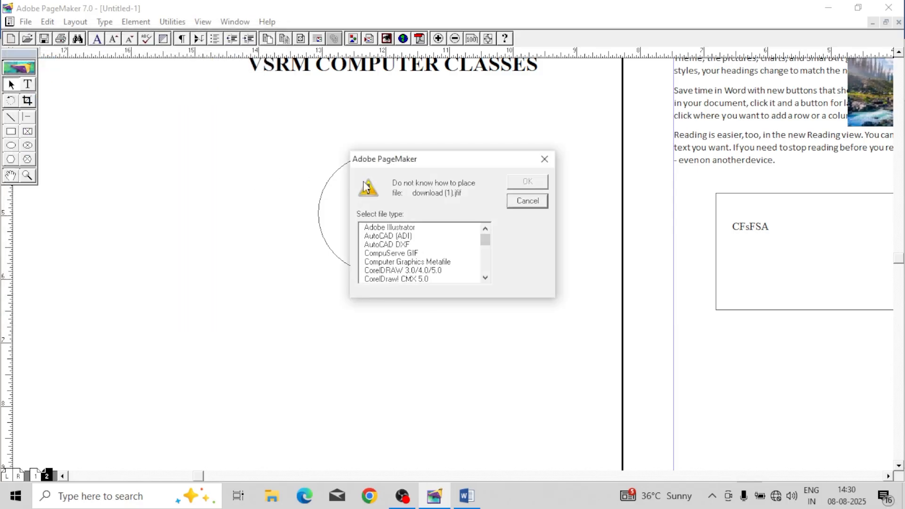
pyautogui.moveTo(485, 239)
pyautogui.mouseDown()
pyautogui.moveTo(487, 257)
pyautogui.moveTo(484, 242)
pyautogui.mouseUp()
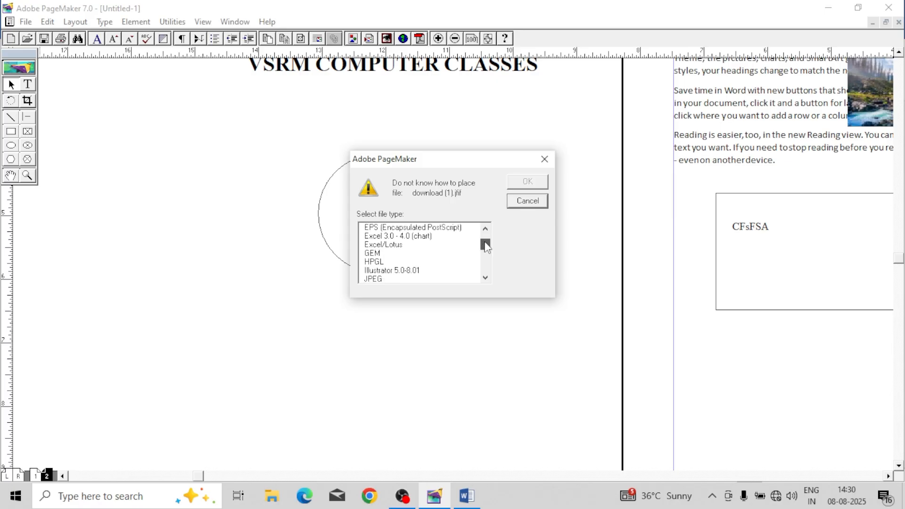
pyautogui.click(397, 279)
pyautogui.click(527, 186)
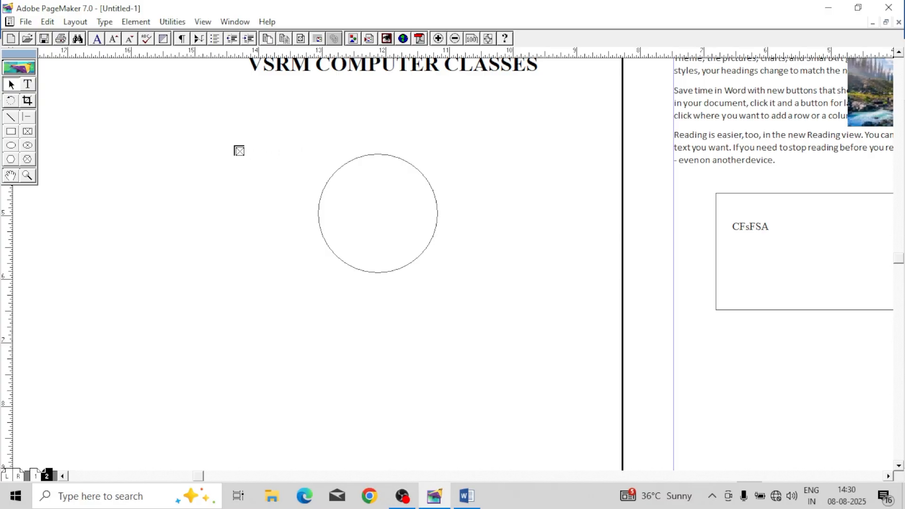
pyautogui.moveTo(224, 144); pyautogui.dragTo(404, 282)
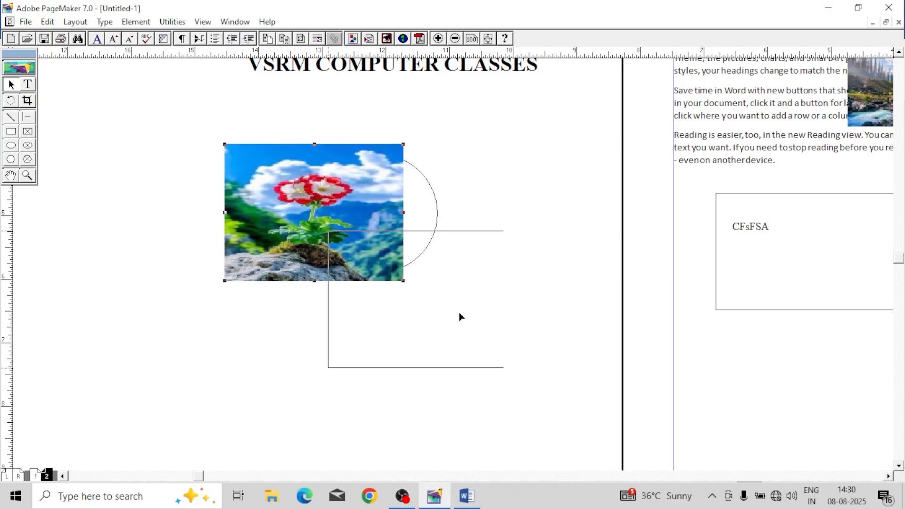
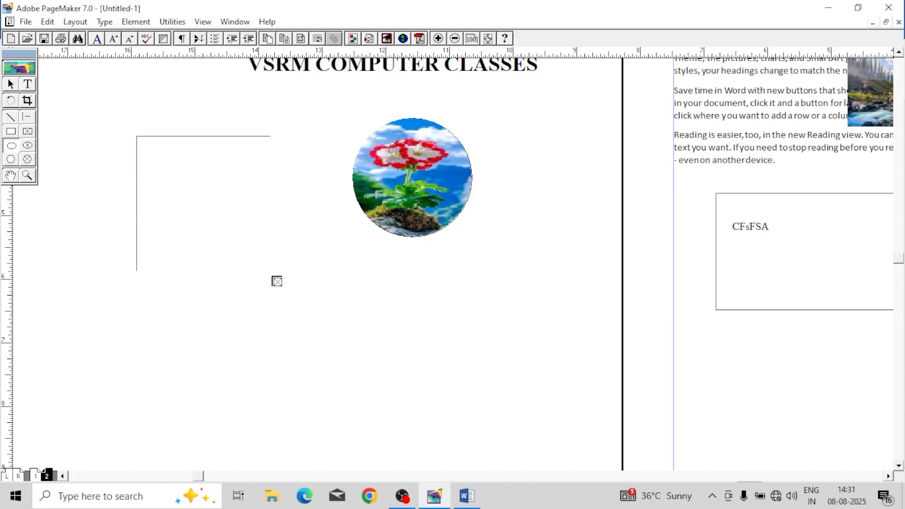
# Step: Draw an ellipse about 1.5 by 1.4 inches over the lower poppy and mask the poppy picture with it
pyautogui.click(11, 146)
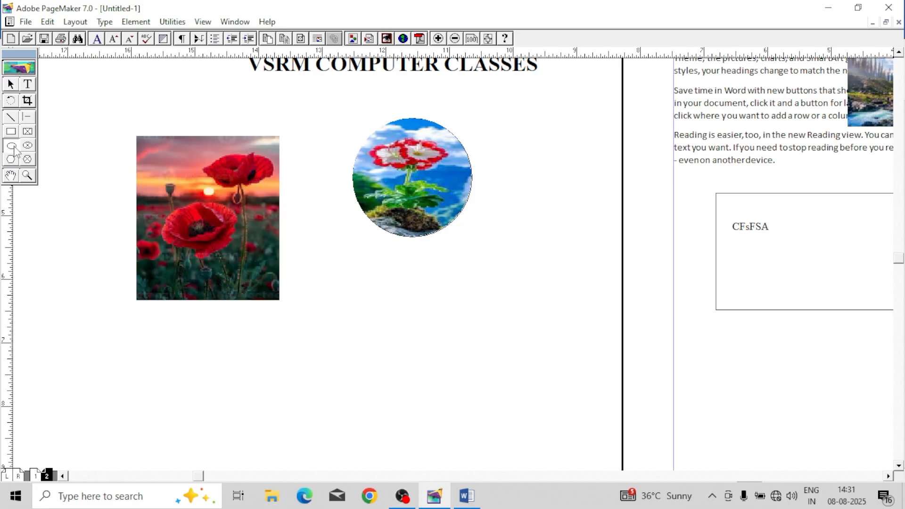
pyautogui.moveTo(194, 230)
pyautogui.mouseDown()
pyautogui.moveTo(241, 263)
pyautogui.moveTo(246, 280)
pyautogui.mouseUp()
pyautogui.click(140, 115)
pyautogui.click(10, 85)
pyautogui.moveTo(332, 333); pyautogui.dragTo(298, 343)
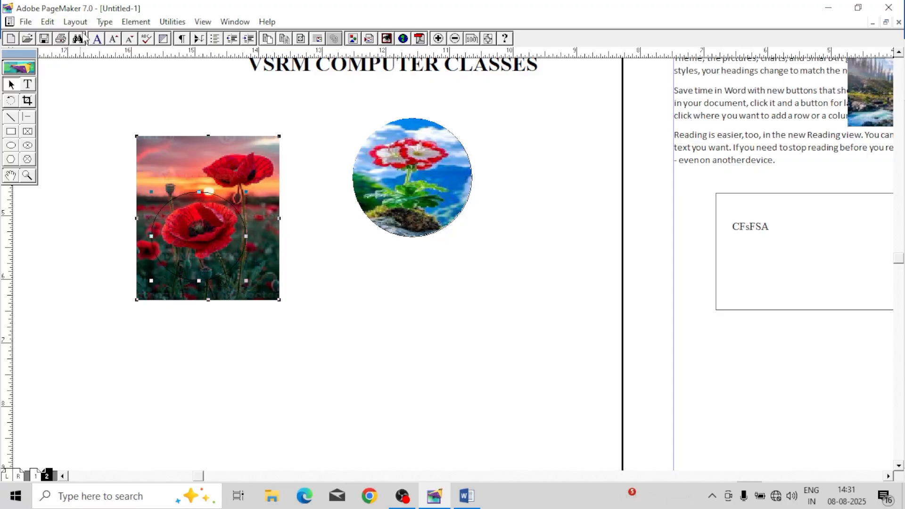
pyautogui.click(136, 22)
pyautogui.click(185, 216)
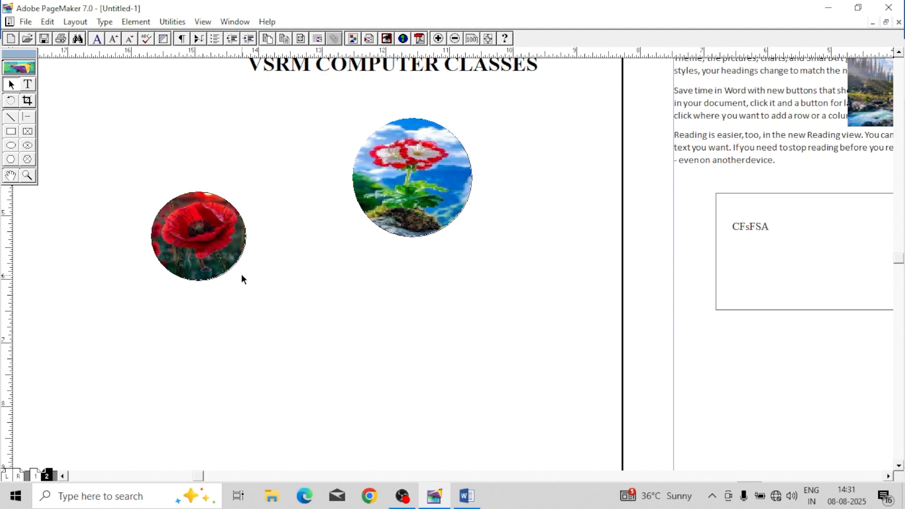
# Step: Reposition the poppy picture inside its circular mask so the large lower flower sits in the middle
pyautogui.moveTo(227, 239); pyautogui.dragTo(245, 307)
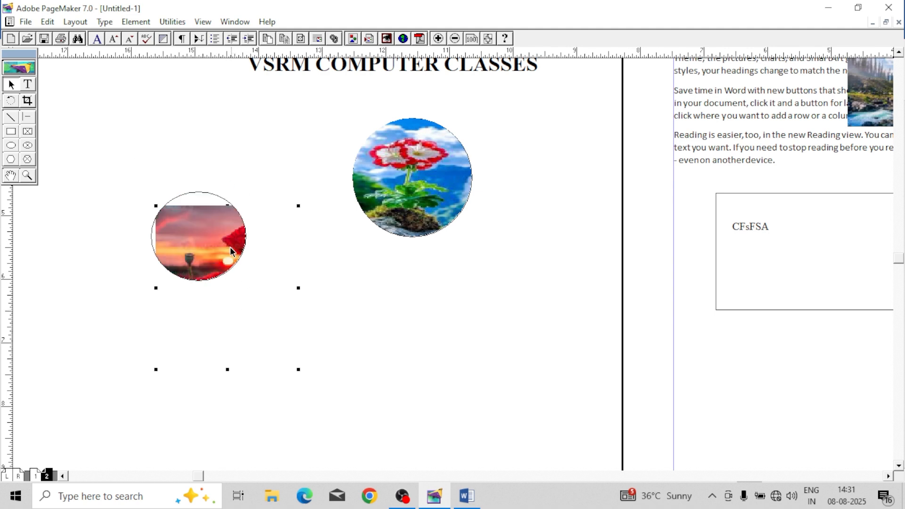
pyautogui.moveTo(230, 247); pyautogui.dragTo(203, 201)
pyautogui.moveTo(203, 236)
pyautogui.mouseDown()
pyautogui.moveTo(201, 224)
pyautogui.moveTo(219, 236)
pyautogui.mouseUp()
pyautogui.click(417, 320)
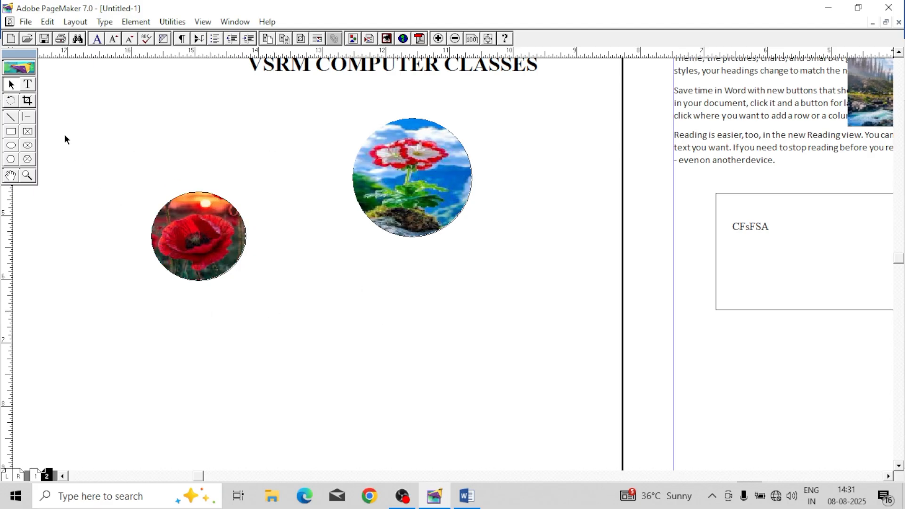
# Step: Group the masked poppy picture with its circle and move the group onto the page's body text
pyautogui.moveTo(171, 269); pyautogui.dragTo(334, 443)
pyautogui.click(134, 22)
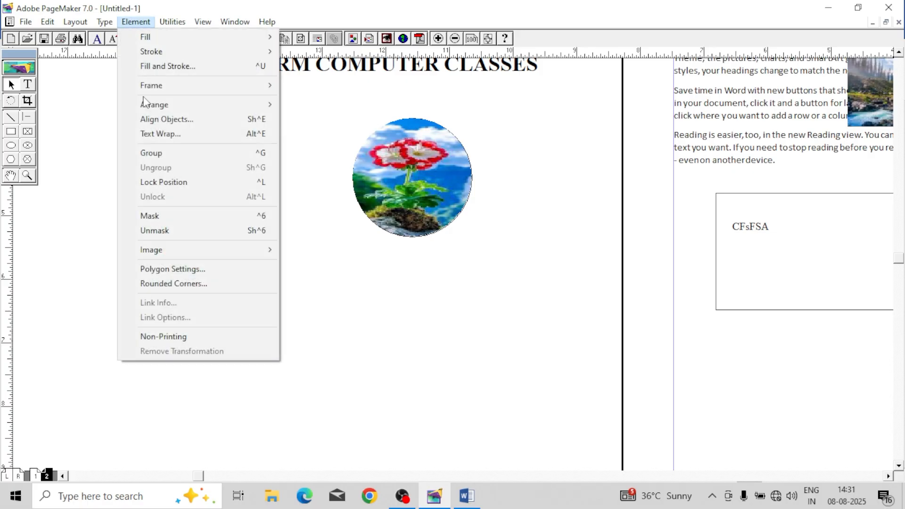
pyautogui.click(170, 154)
pyautogui.moveTo(214, 247); pyautogui.dragTo(762, 143)
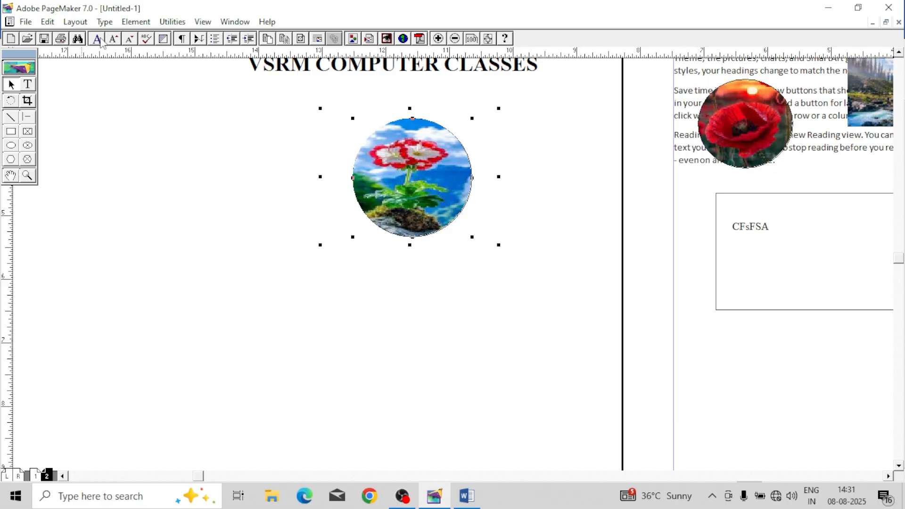
# Step: Group the masked red-and-white flower picture with its circle and move it over the first paragraphs on the page
pyautogui.click(136, 23)
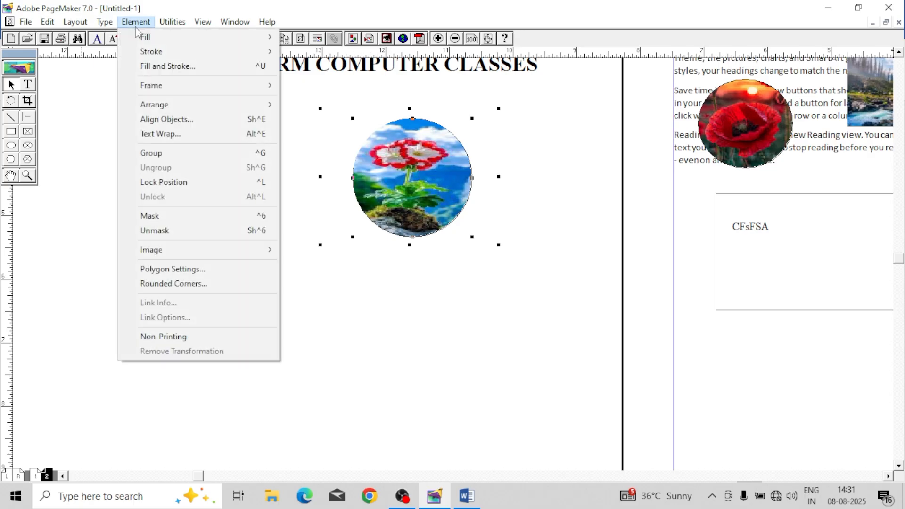
pyautogui.click(165, 154)
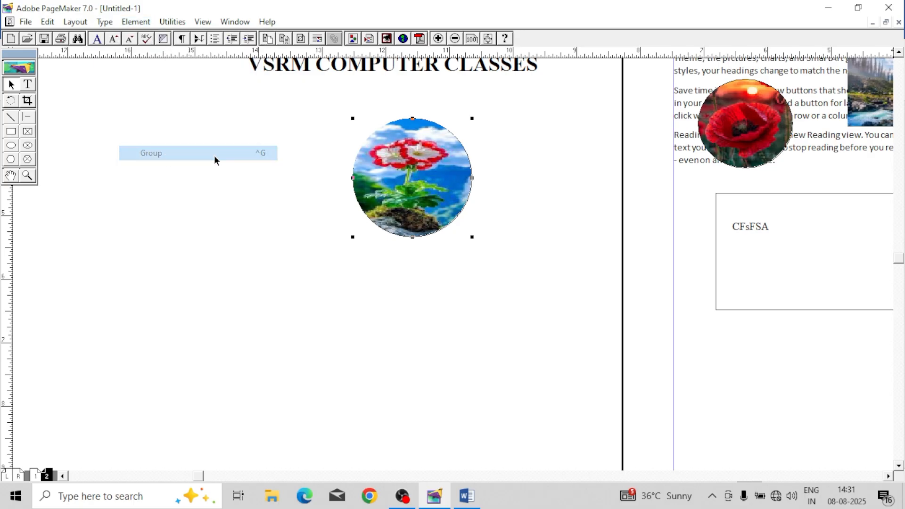
pyautogui.moveTo(389, 165); pyautogui.dragTo(683, 114)
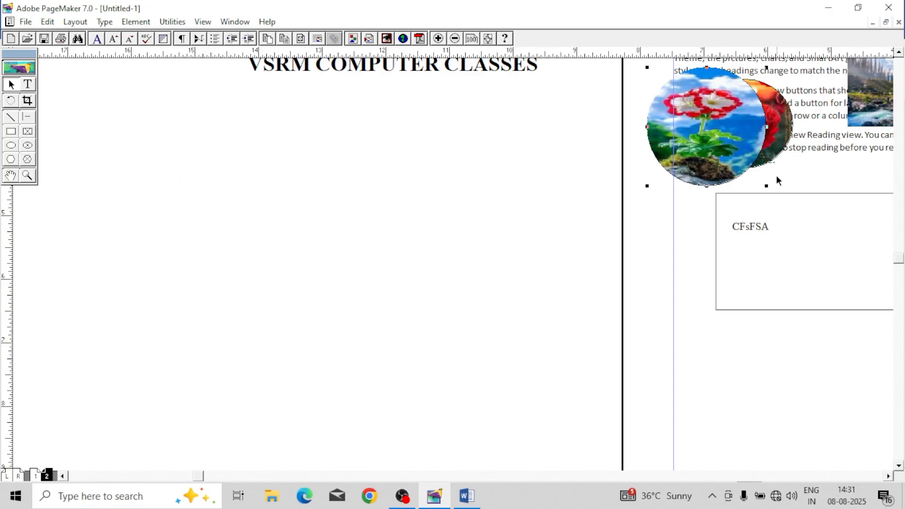
pyautogui.moveTo(691, 168); pyautogui.dragTo(403, 341)
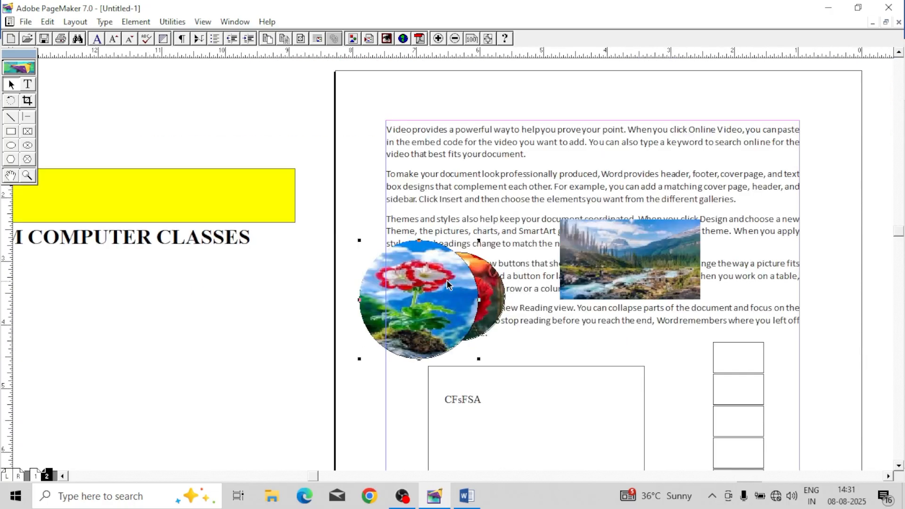
pyautogui.moveTo(441, 278); pyautogui.dragTo(507, 165)
# Step: Move the poppy group back to the pasteboard below the VSRM COMPUTER CLASSES heading and ungroup it
pyautogui.moveTo(482, 284); pyautogui.dragTo(221, 381)
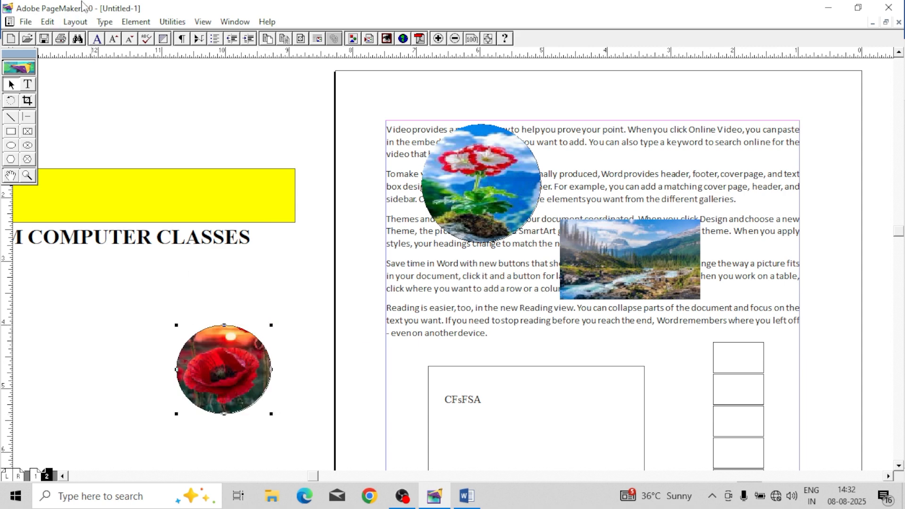
pyautogui.click(136, 21)
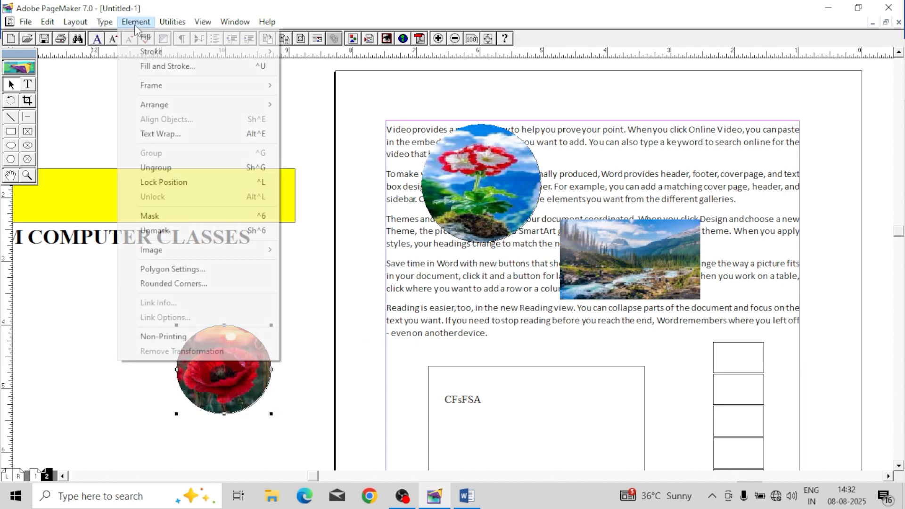
pyautogui.click(172, 168)
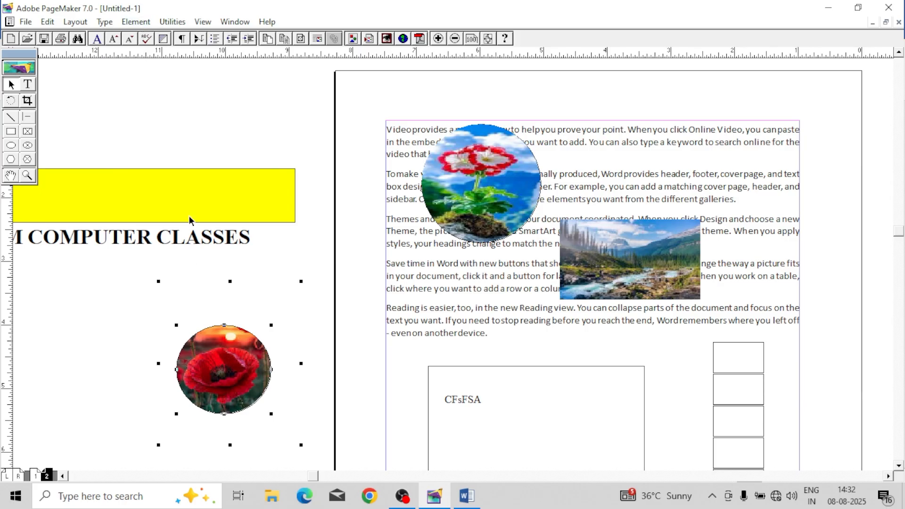
# Step: Unmask the poppy picture and move it and the circle apart on the pasteboard
pyautogui.click(136, 22)
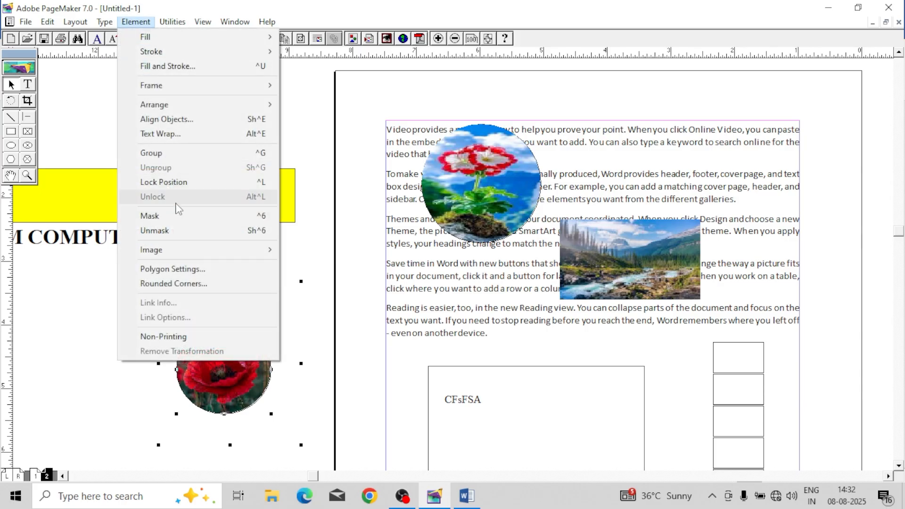
pyautogui.click(179, 230)
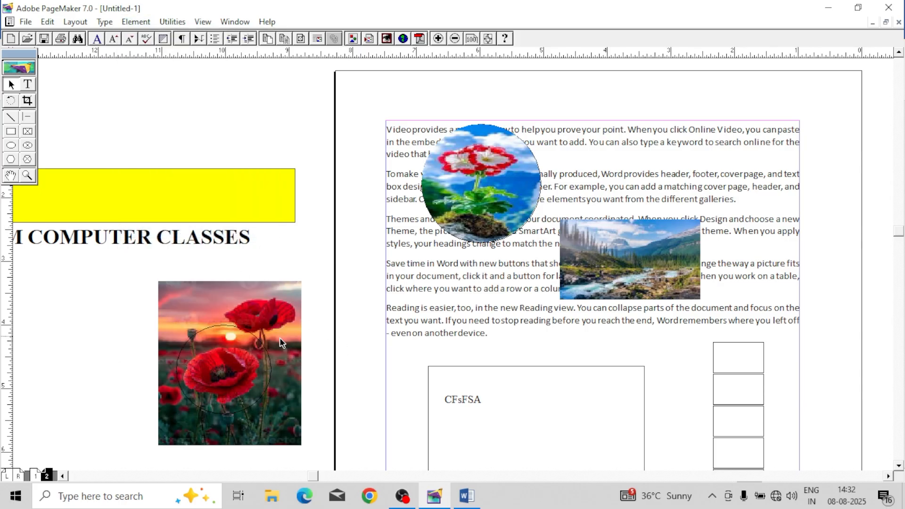
pyautogui.moveTo(252, 340); pyautogui.dragTo(123, 339)
pyautogui.moveTo(211, 320); pyautogui.dragTo(232, 323)
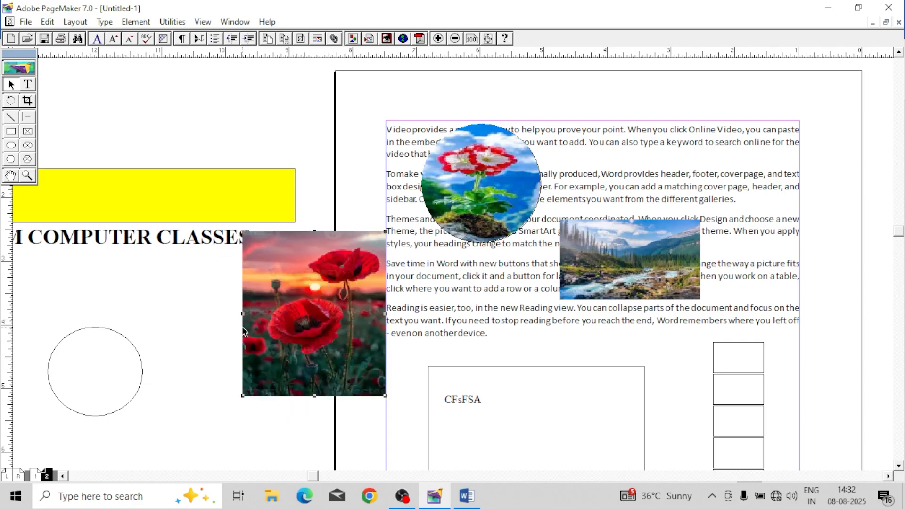
pyautogui.moveTo(118, 353); pyautogui.dragTo(95, 312)
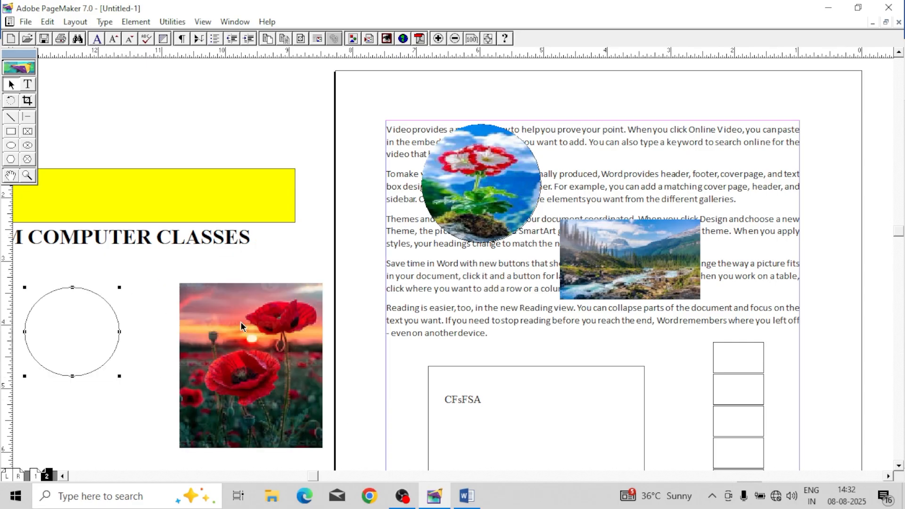
pyautogui.moveTo(270, 327)
pyautogui.mouseDown()
pyautogui.moveTo(217, 326)
pyautogui.moveTo(259, 334)
pyautogui.mouseUp()
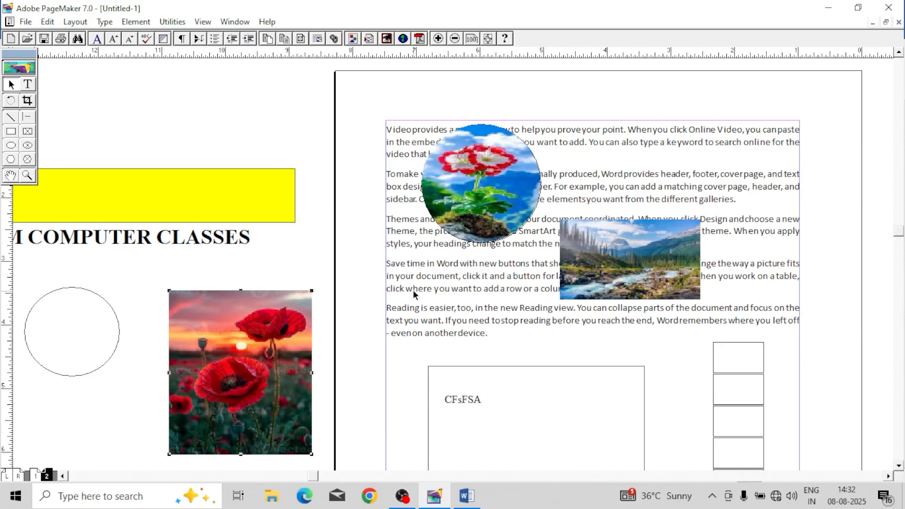
# Step: Check which Image commands are available for the selected poppy picture
pyautogui.click(139, 24)
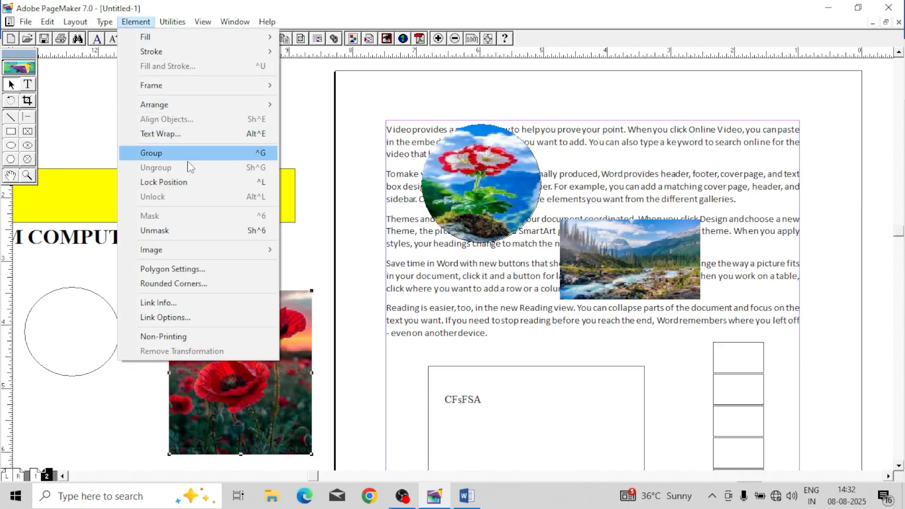
pyautogui.moveTo(188, 251)
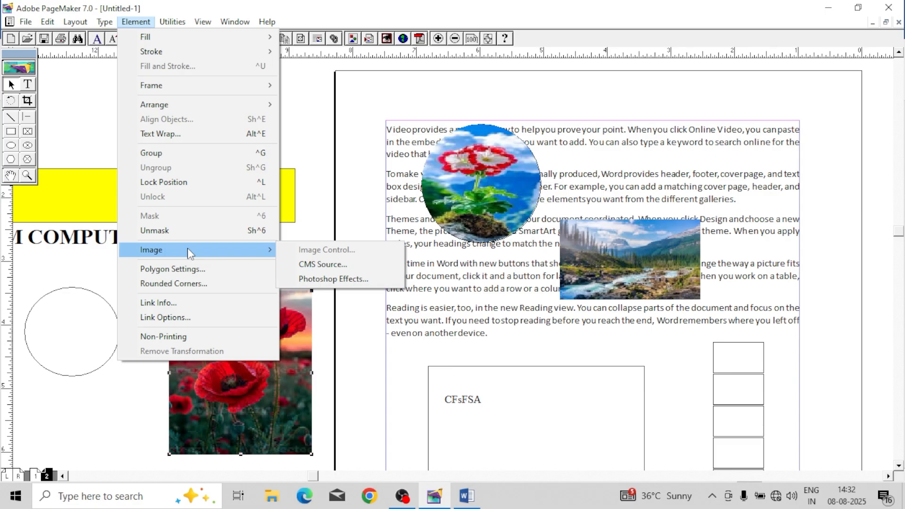
pyautogui.click(361, 375)
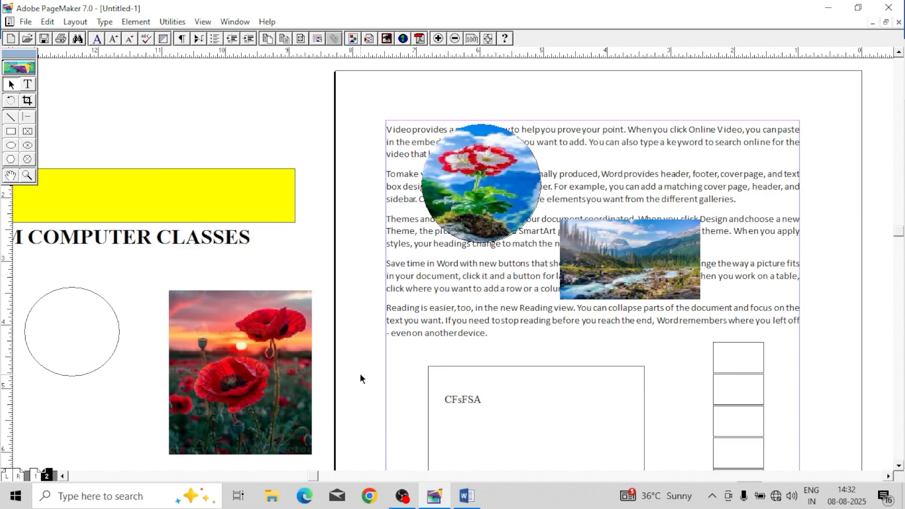
# Step: Switch to the desktop and open the poppy picture named download in Paint
pyautogui.click(464, 496)
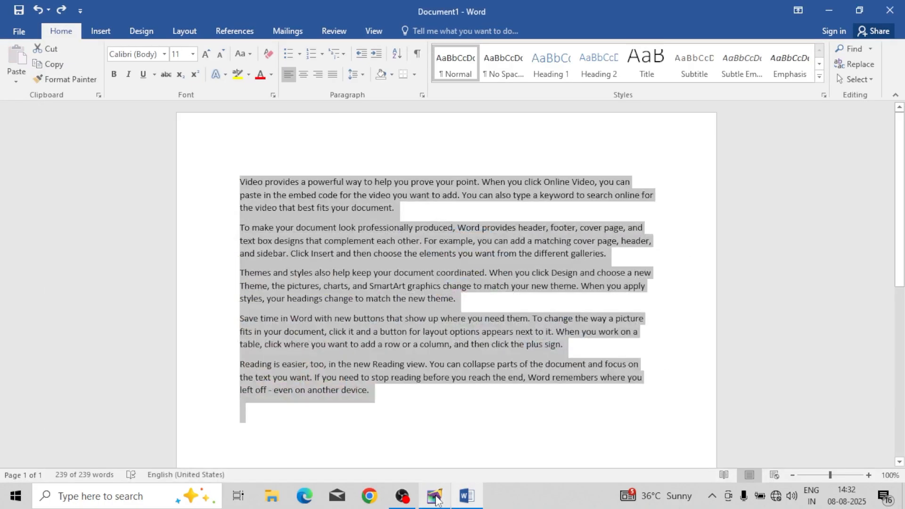
pyautogui.click(464, 496)
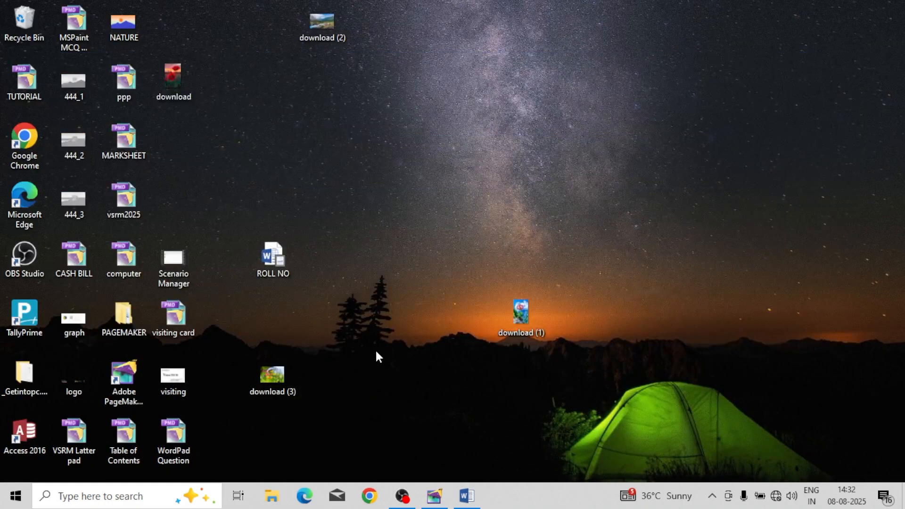
pyautogui.doubleClick(176, 77)
pyautogui.rightClick(177, 78)
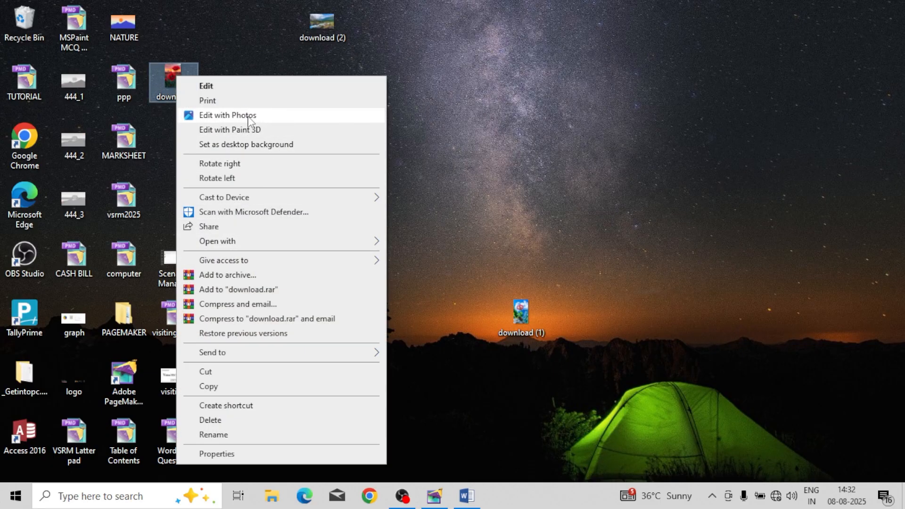
pyautogui.moveTo(264, 247)
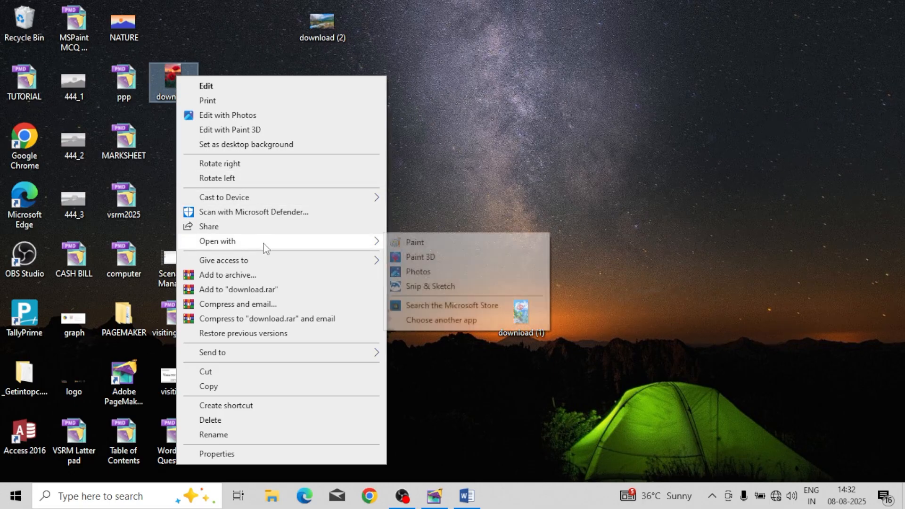
pyautogui.click(429, 242)
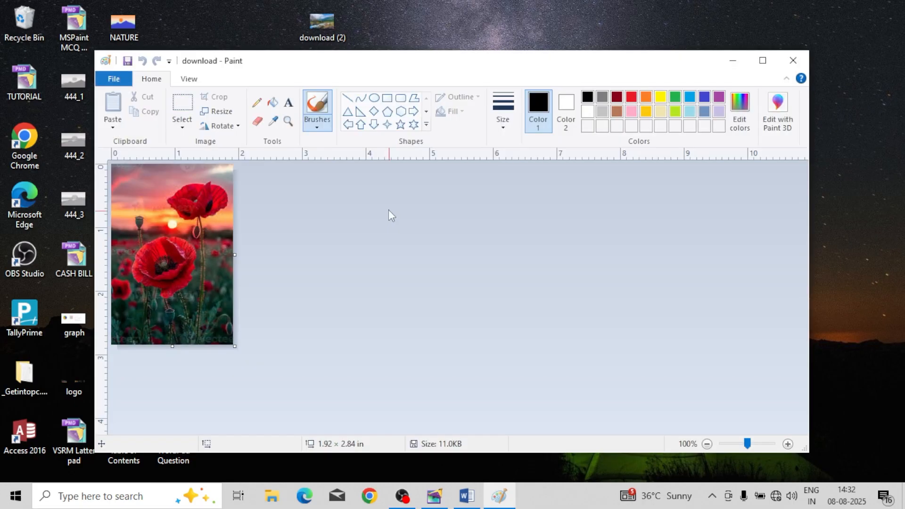
# Step: Save a copy of the poppy picture to the desktop as a TIFF file named ROSE
pyautogui.click(114, 79)
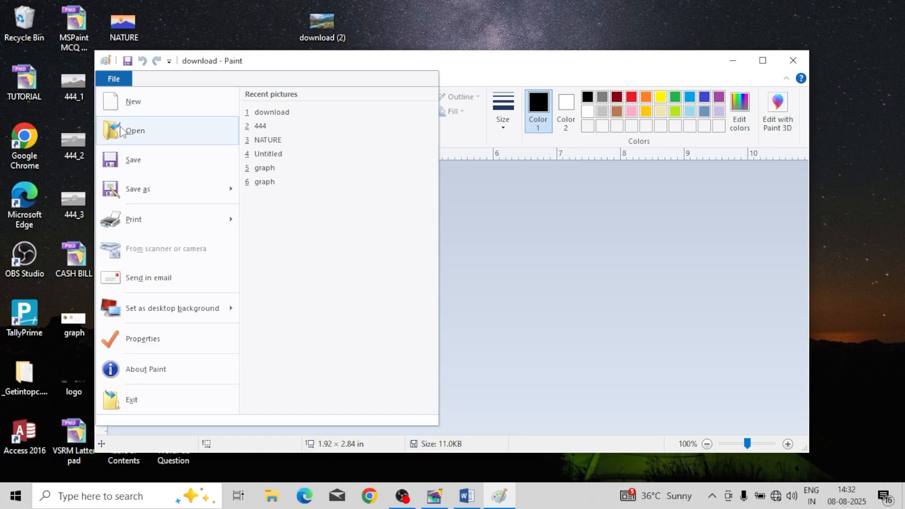
pyautogui.click(141, 188)
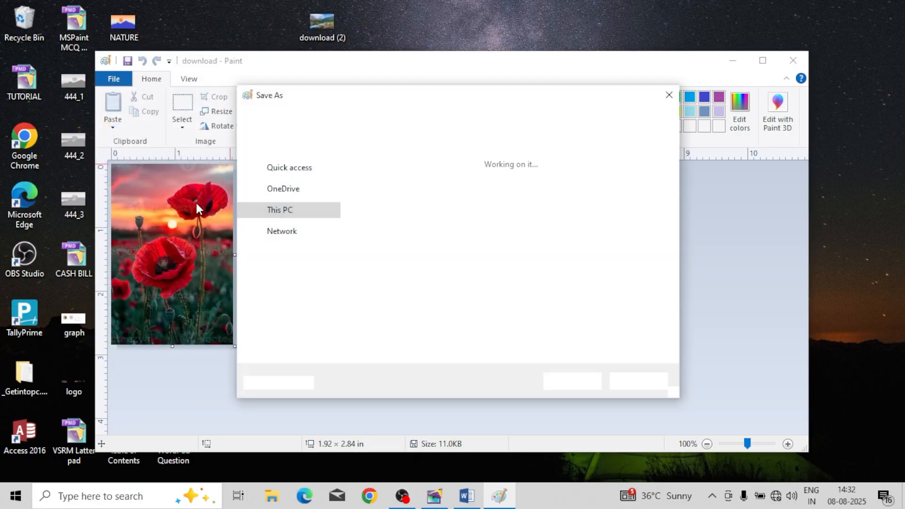
pyautogui.click(399, 352)
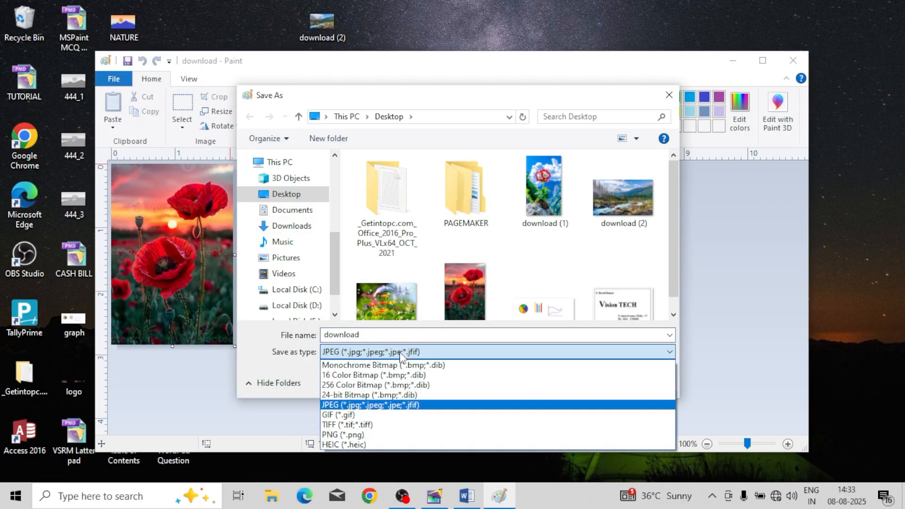
pyautogui.click(359, 425)
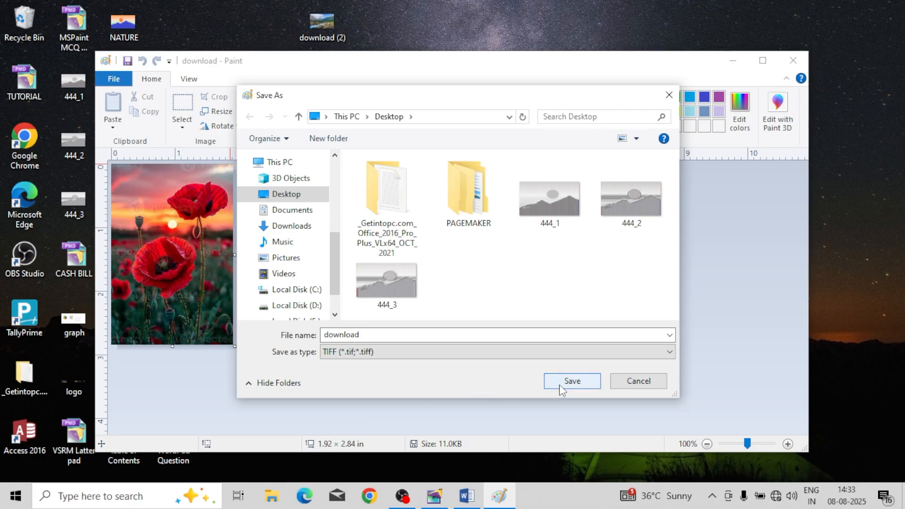
pyautogui.doubleClick(424, 335)
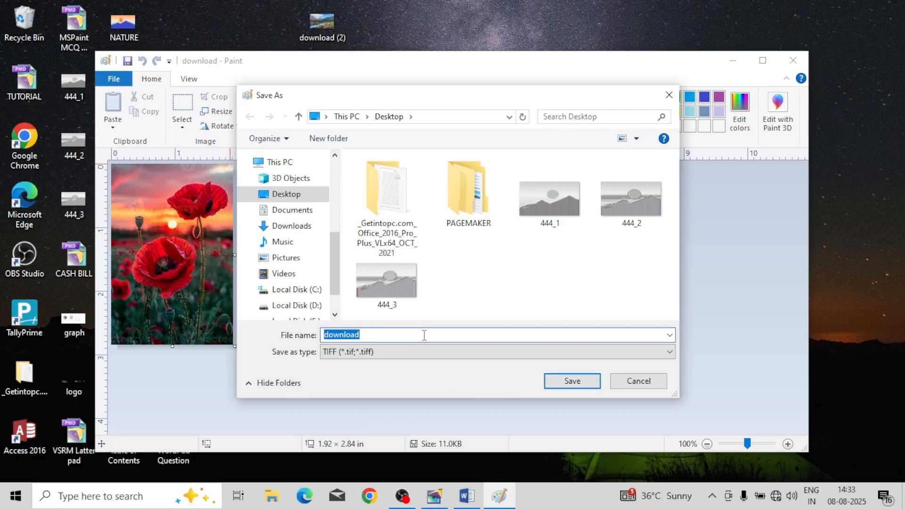
pyautogui.write('RO')
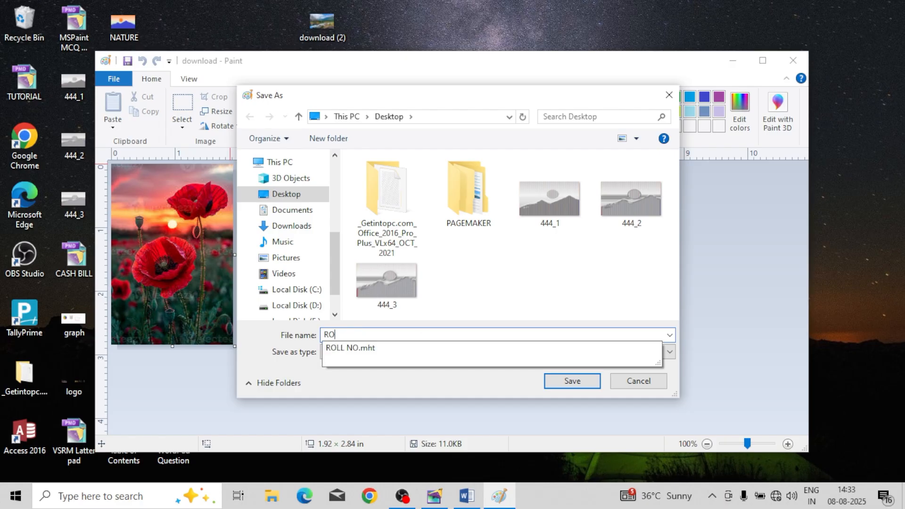
pyautogui.write('SE')
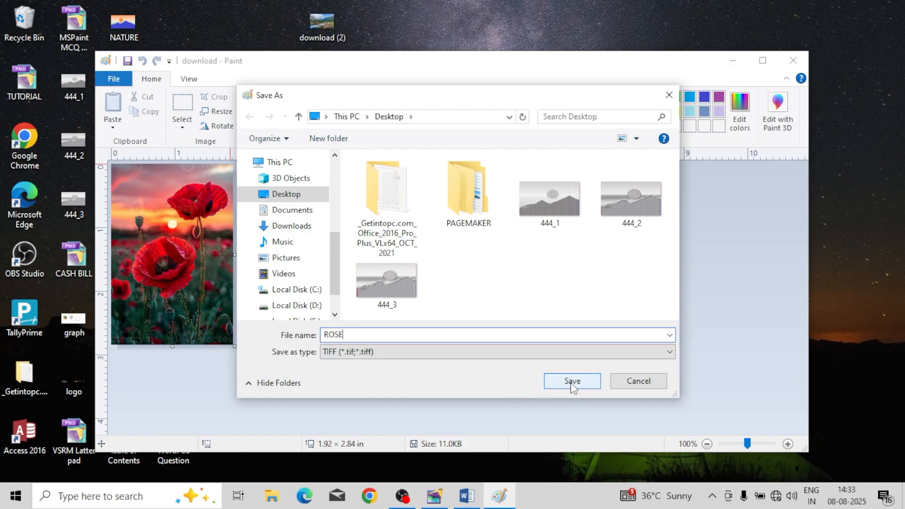
pyautogui.click(571, 381)
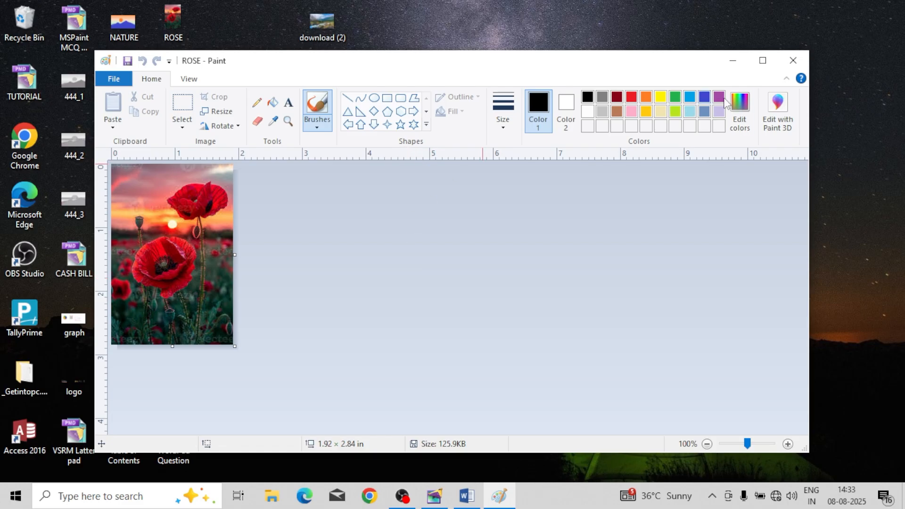
# Step: Close Paint and switch back to the PageMaker publication, showing the empty area below the CFsFSA box
pyautogui.click(792, 61)
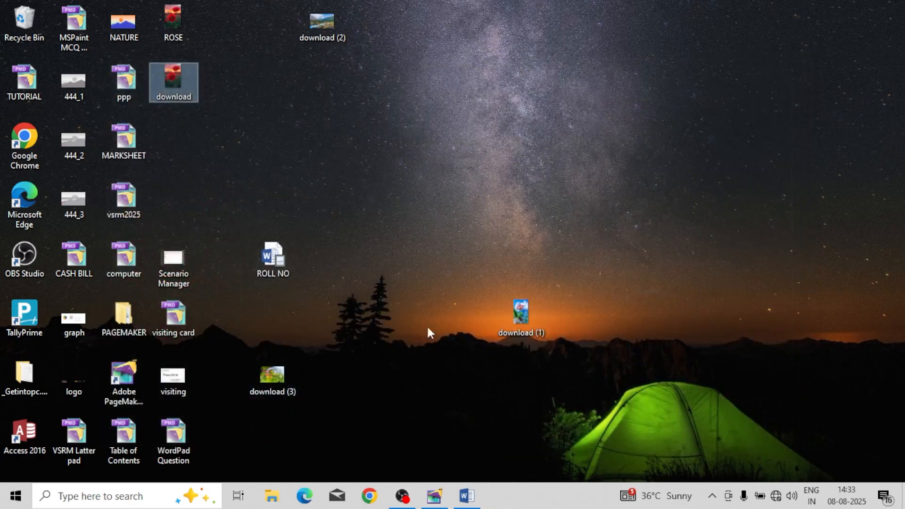
pyautogui.click(434, 496)
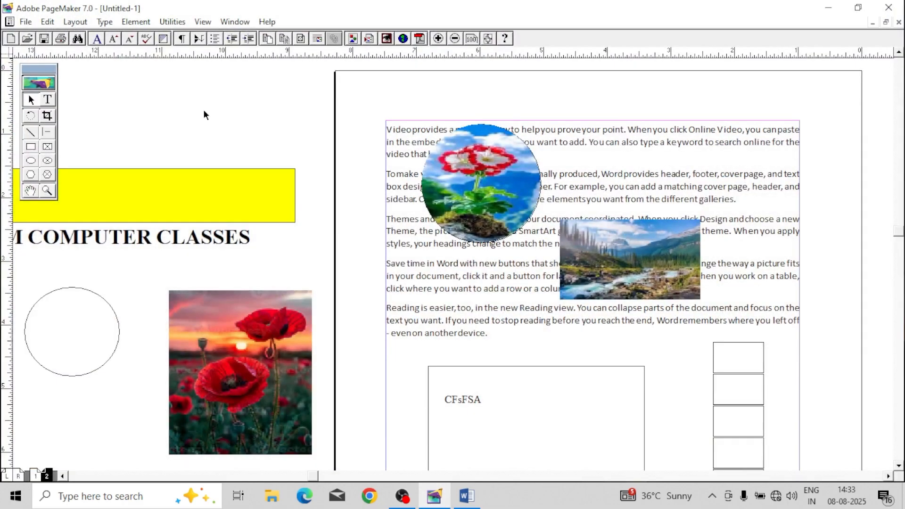
pyautogui.moveTo(448, 320); pyautogui.dragTo(252, 123)
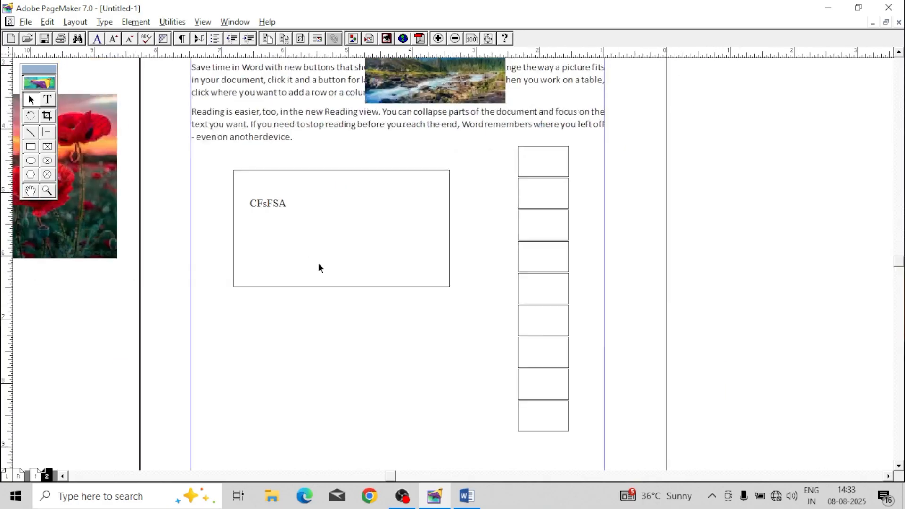
pyautogui.moveTo(338, 270); pyautogui.dragTo(501, 209)
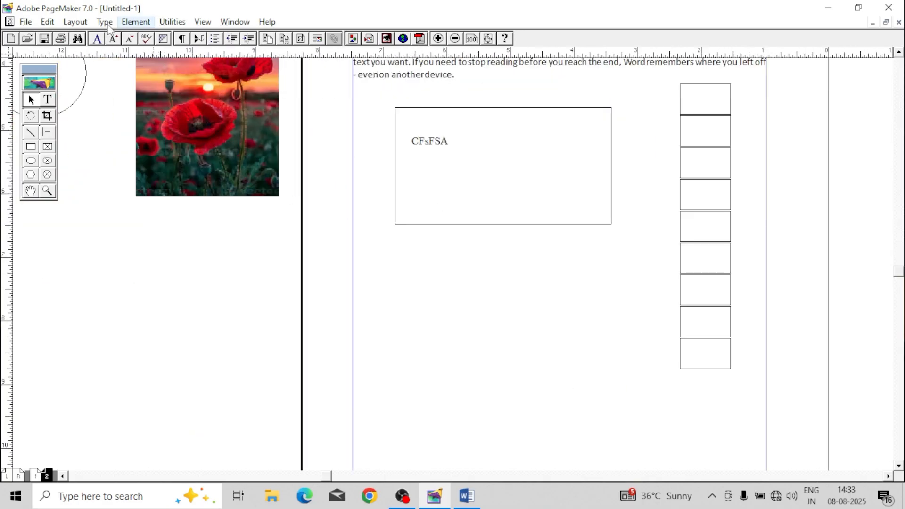
# Step: Place ROSE.tif from the desktop as an independent graphic and position it on the page below the CFsFSA box
pyautogui.click(26, 21)
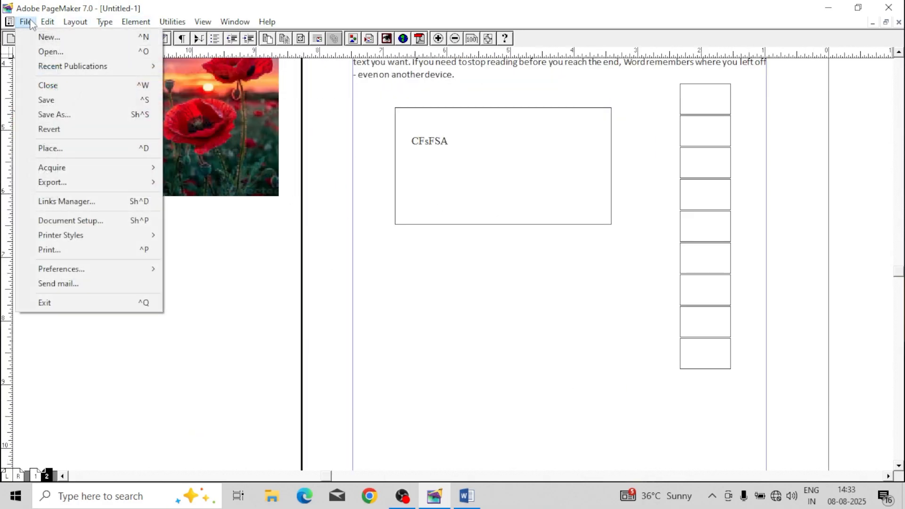
pyautogui.click(71, 148)
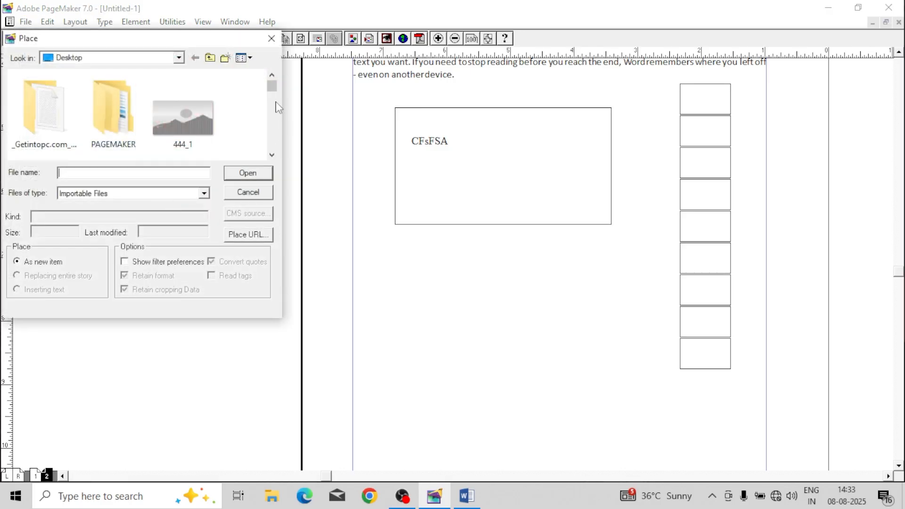
pyautogui.write('R')
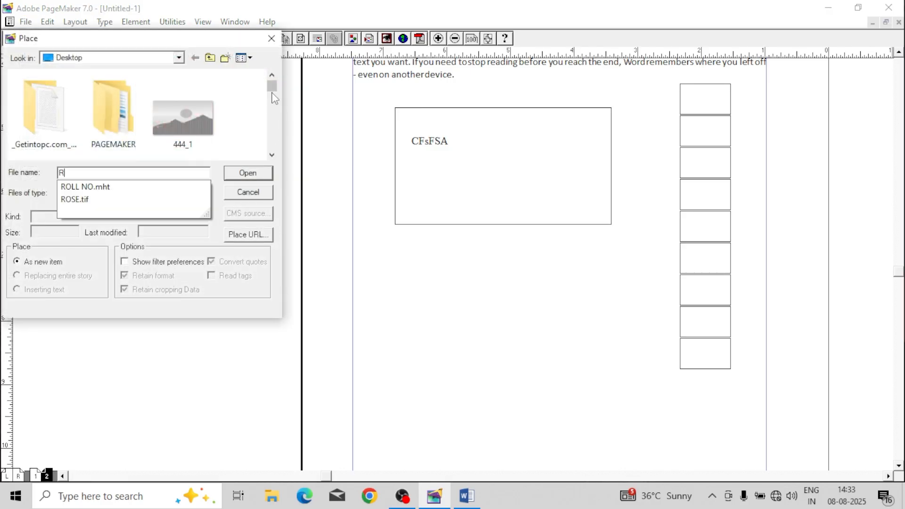
pyautogui.click(92, 201)
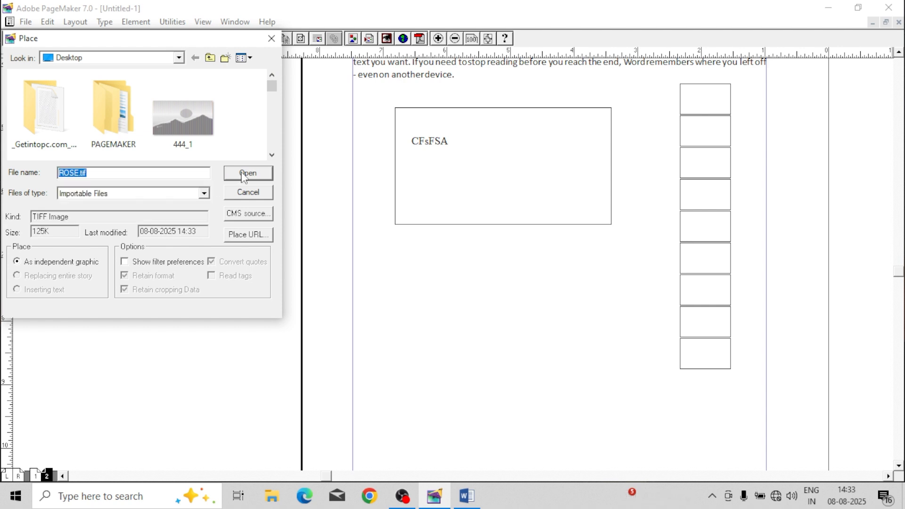
pyautogui.click(246, 173)
pyautogui.moveTo(167, 242); pyautogui.dragTo(325, 416)
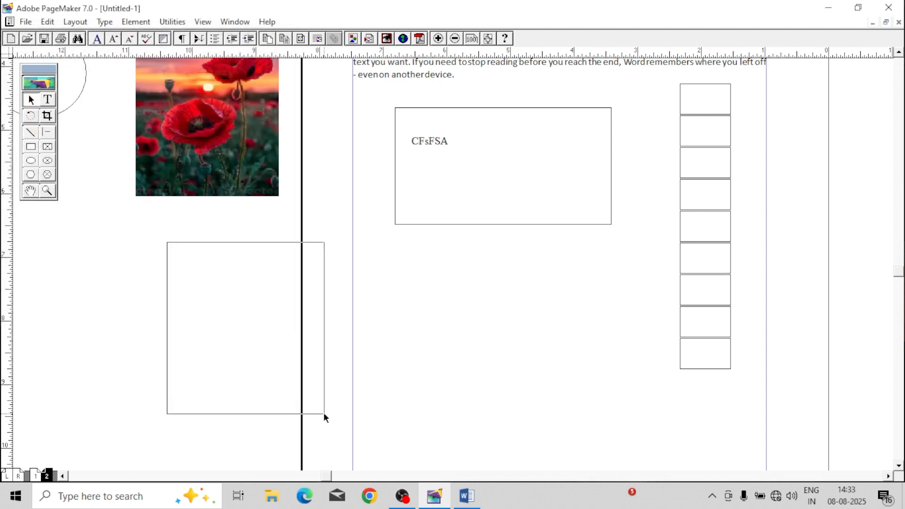
pyautogui.moveTo(258, 335); pyautogui.dragTo(505, 340)
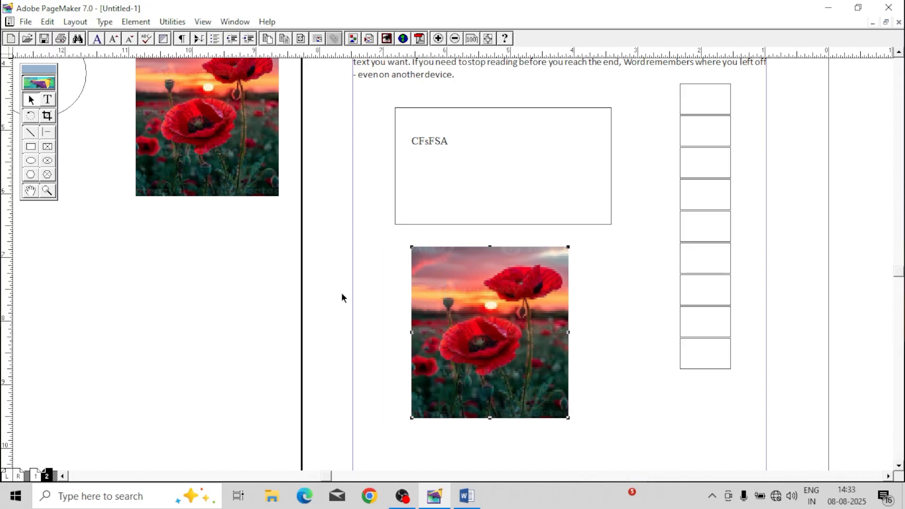
# Step: Start the Charcoal Photoshop effect on the placed poppy picture
pyautogui.click(136, 22)
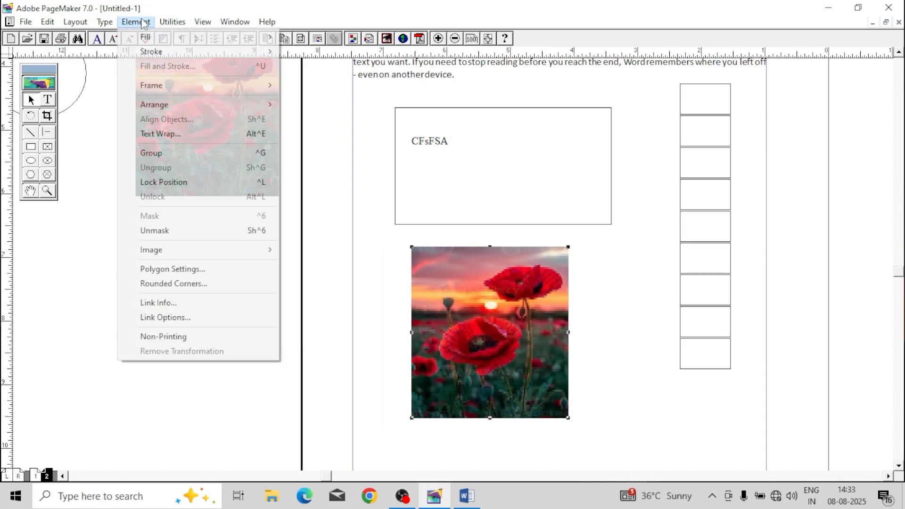
pyautogui.moveTo(180, 248)
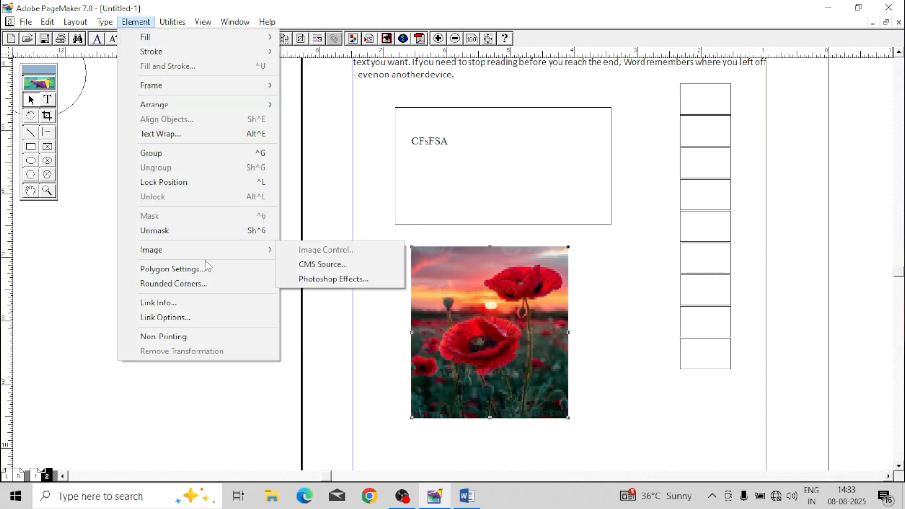
pyautogui.click(318, 283)
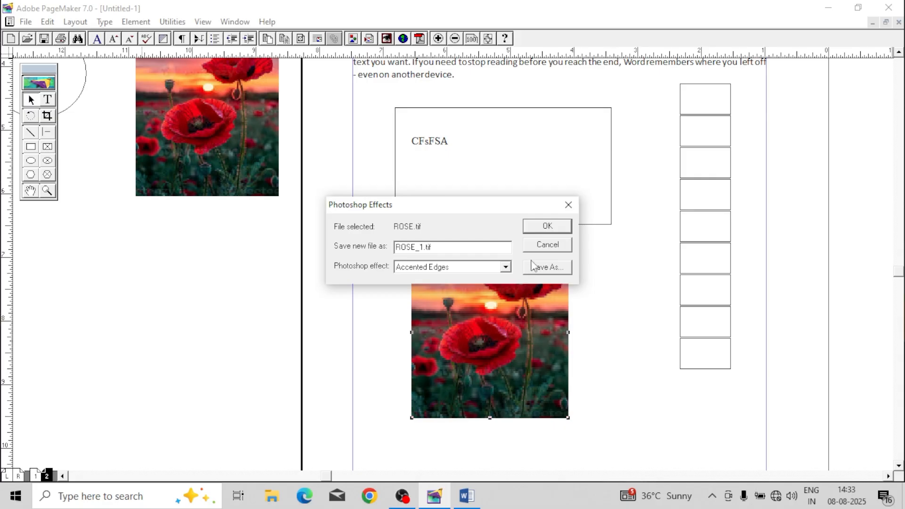
pyautogui.click(505, 267)
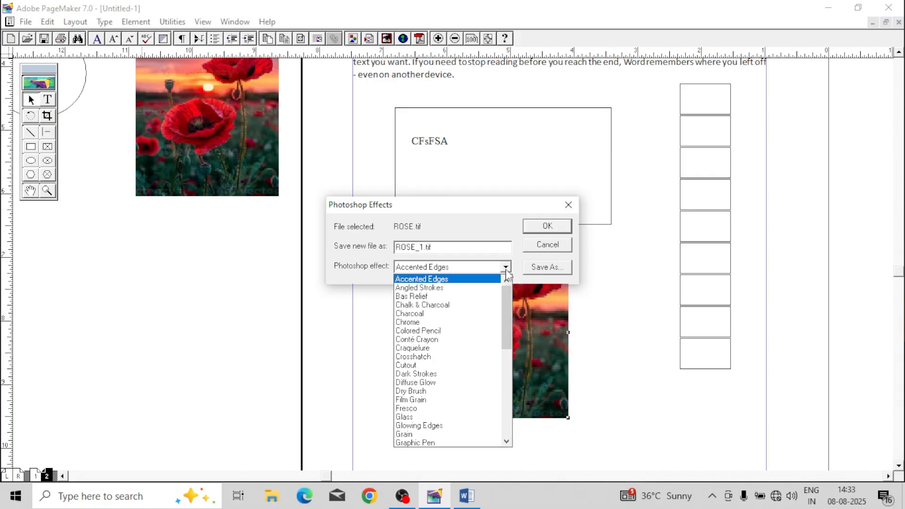
pyautogui.click(428, 314)
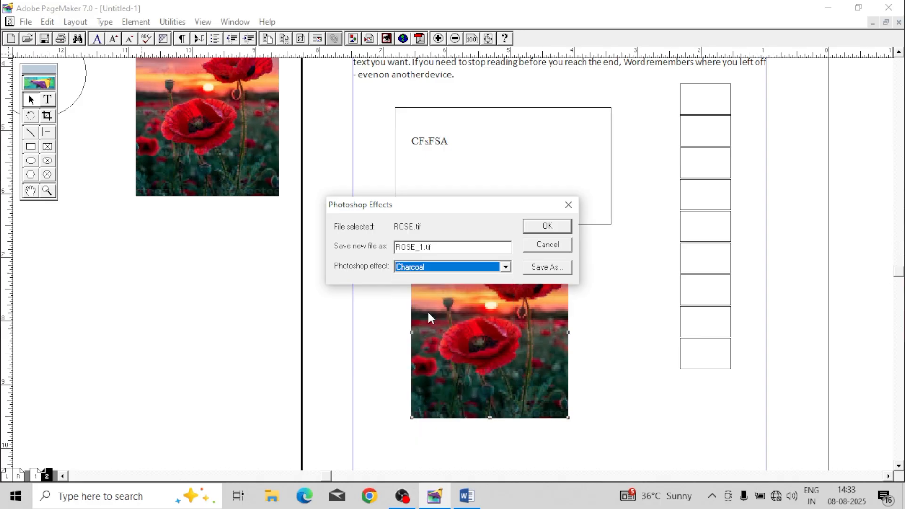
pyautogui.click(549, 228)
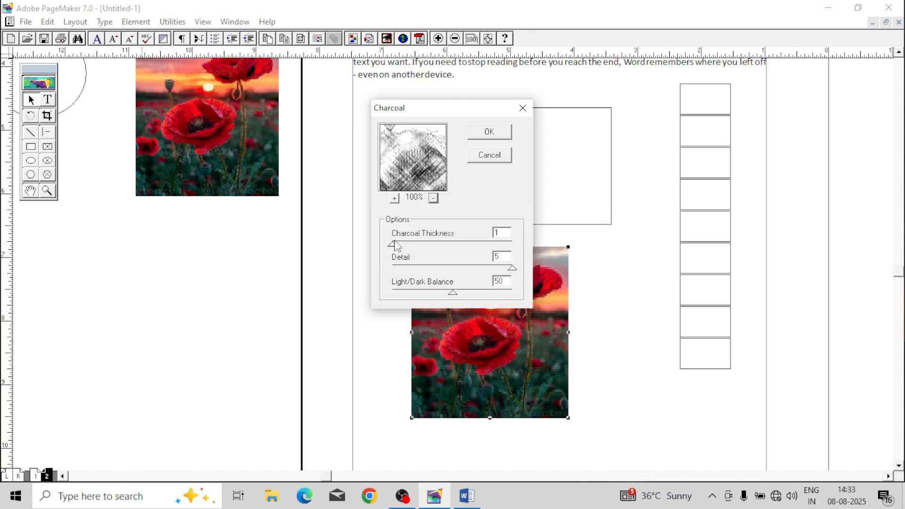
# Step: Apply the Charcoal effect with charcoal thickness 2, light/dark balance 55 and detail 3
pyautogui.moveTo(394, 245)
pyautogui.mouseDown()
pyautogui.moveTo(434, 253)
pyautogui.moveTo(411, 244)
pyautogui.mouseUp()
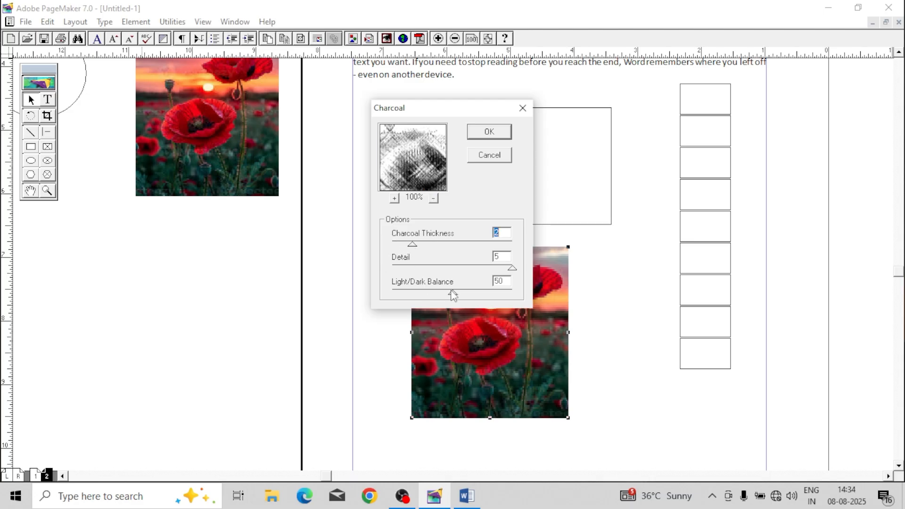
pyautogui.moveTo(454, 296)
pyautogui.mouseDown()
pyautogui.moveTo(419, 295)
pyautogui.moveTo(462, 296)
pyautogui.moveTo(414, 298)
pyautogui.moveTo(459, 296)
pyautogui.mouseUp()
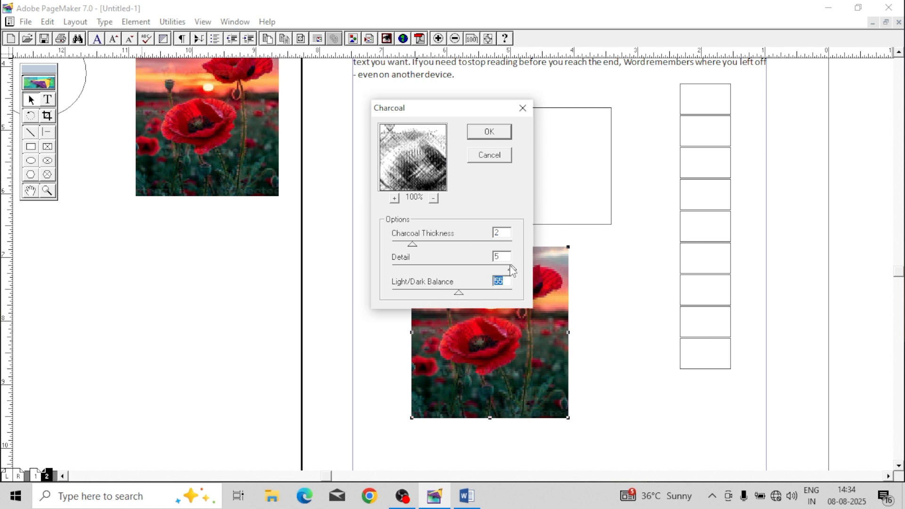
pyautogui.moveTo(513, 271); pyautogui.dragTo(466, 269)
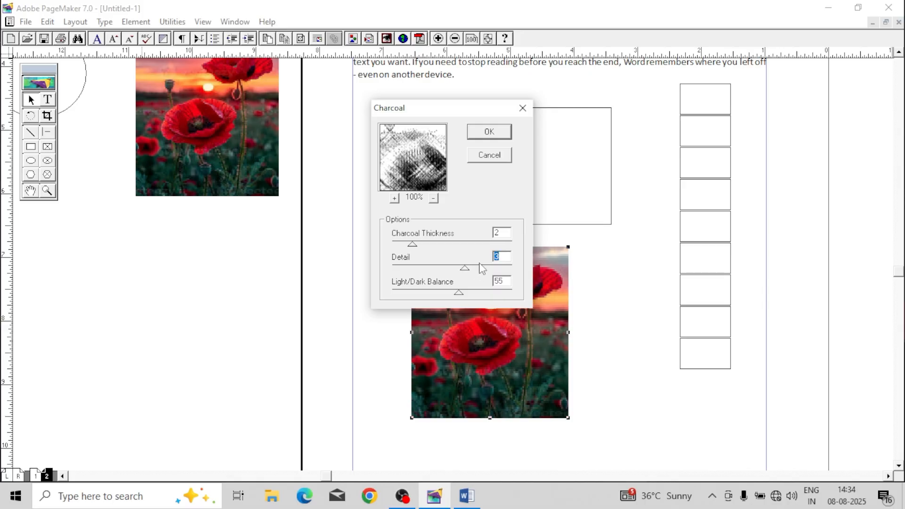
pyautogui.click(493, 133)
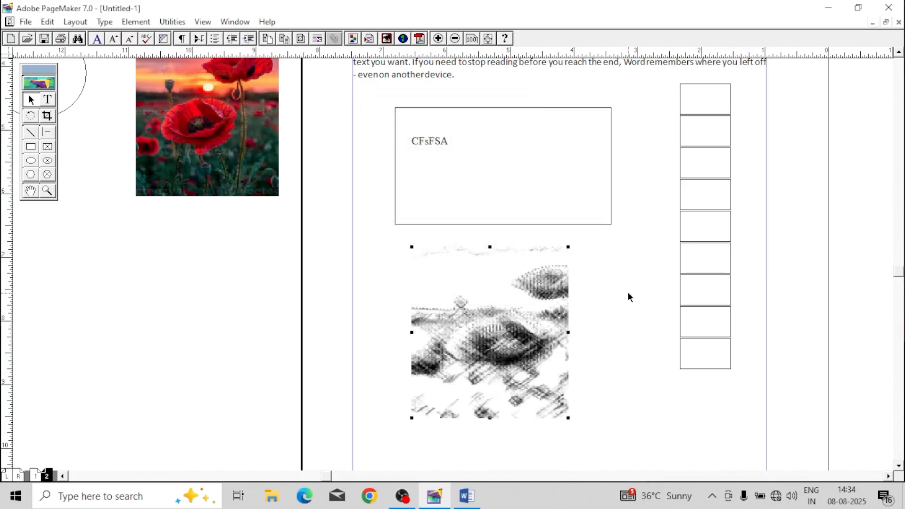
# Step: Nudge the charcoal picture slightly and try to undo the last changes to it
pyautogui.moveTo(471, 324)
pyautogui.mouseDown()
pyautogui.moveTo(321, 336)
pyautogui.moveTo(485, 334)
pyautogui.mouseUp()
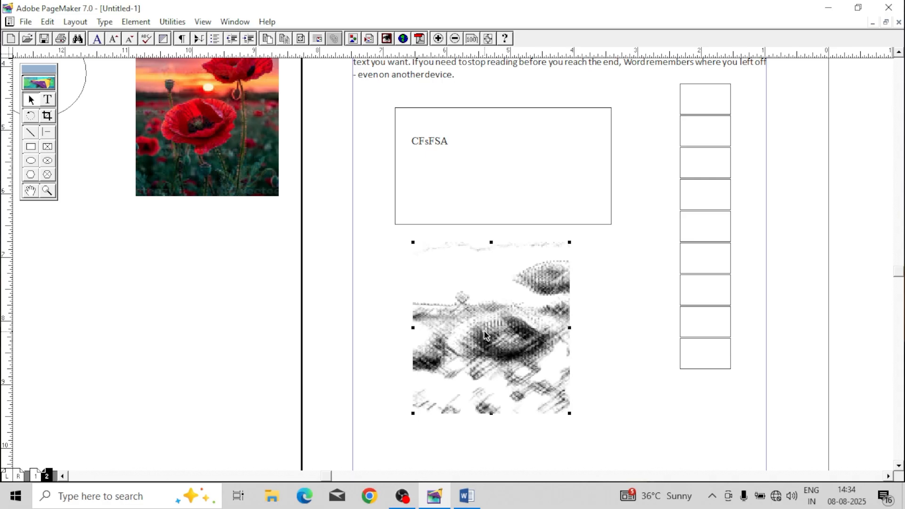
pyautogui.hotkey('ctrl', 'z')
pyautogui.hotkey('ctrl', 'z')
# Step: Start another Photoshop effect on the charcoal picture, choosing Ink Outlines
pyautogui.click(141, 22)
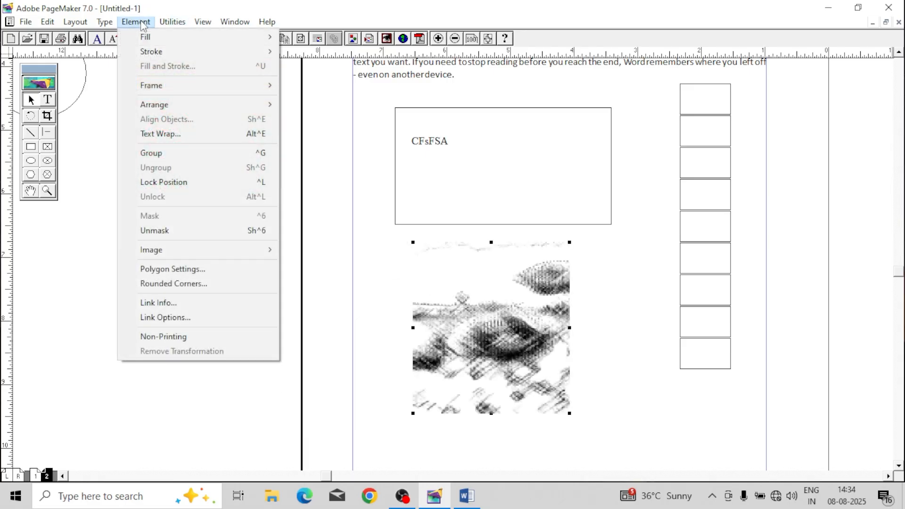
pyautogui.moveTo(177, 250)
pyautogui.click(333, 278)
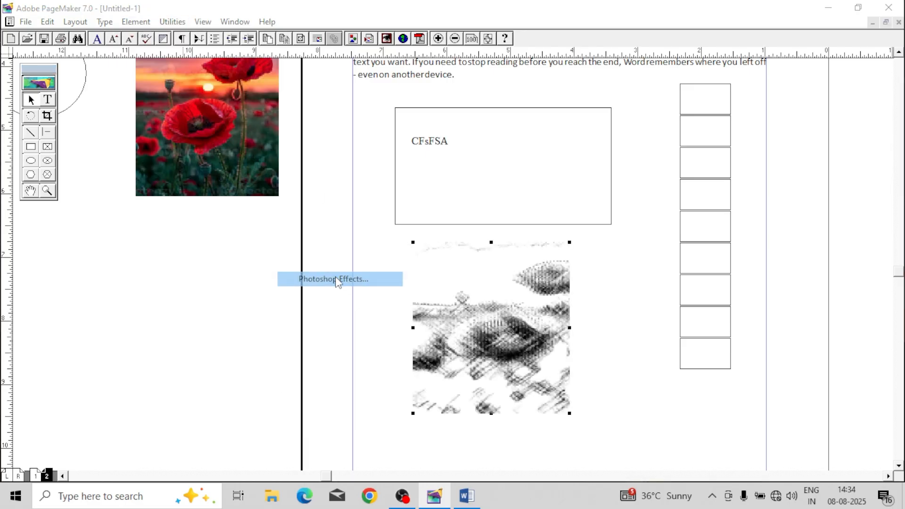
pyautogui.click(504, 265)
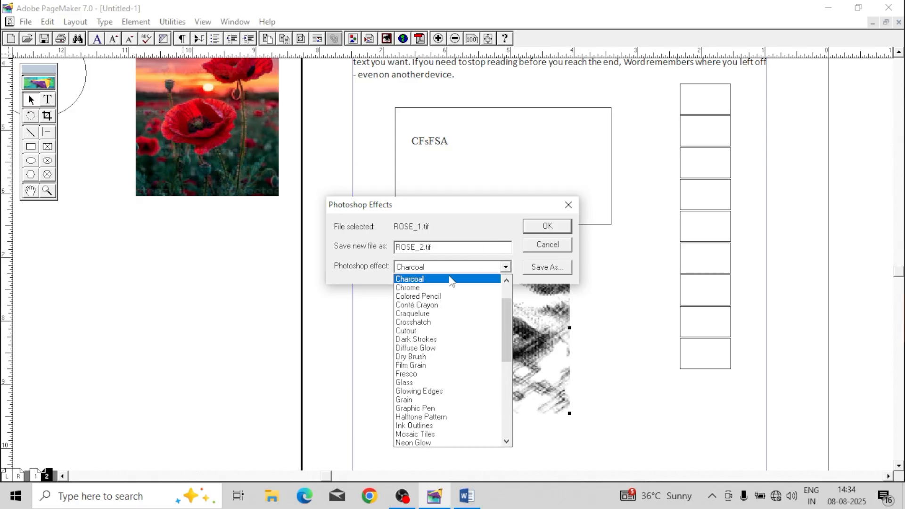
pyautogui.scroll(2, 455, 283)
pyautogui.click(438, 296)
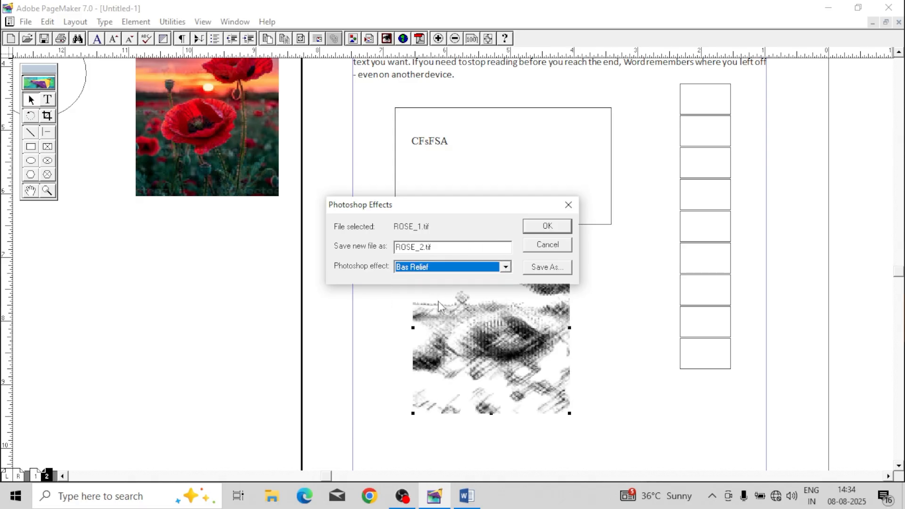
pyautogui.click(478, 267)
pyautogui.click(443, 339)
pyautogui.click(490, 268)
pyautogui.click(437, 383)
pyautogui.click(552, 229)
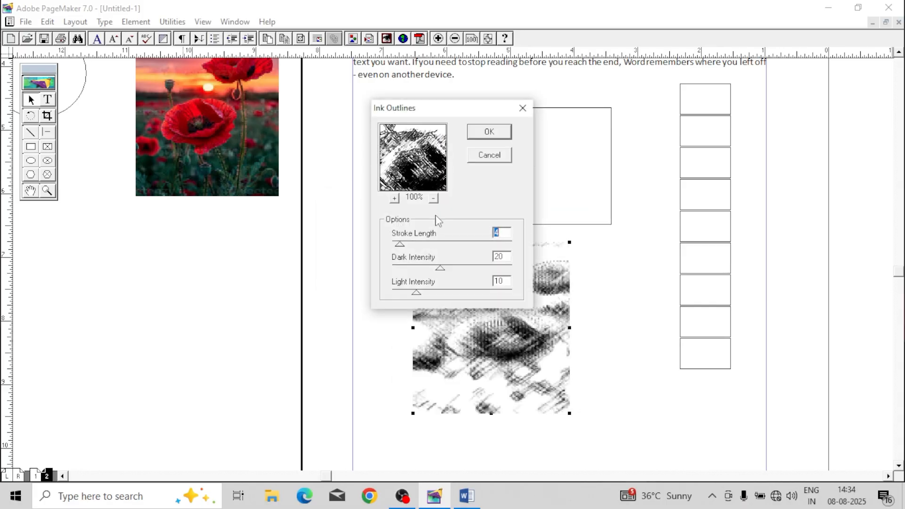
# Step: Apply Ink Outlines with stroke length 11 and a higher light intensity, and shift the picture slightly down the page
pyautogui.moveTo(403, 243); pyautogui.dragTo(418, 245)
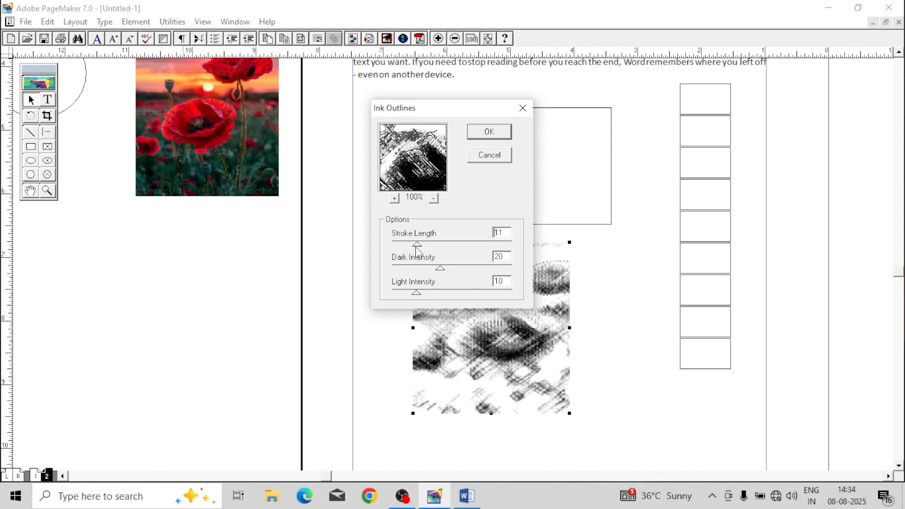
pyautogui.moveTo(417, 294); pyautogui.dragTo(445, 293)
pyautogui.click(489, 132)
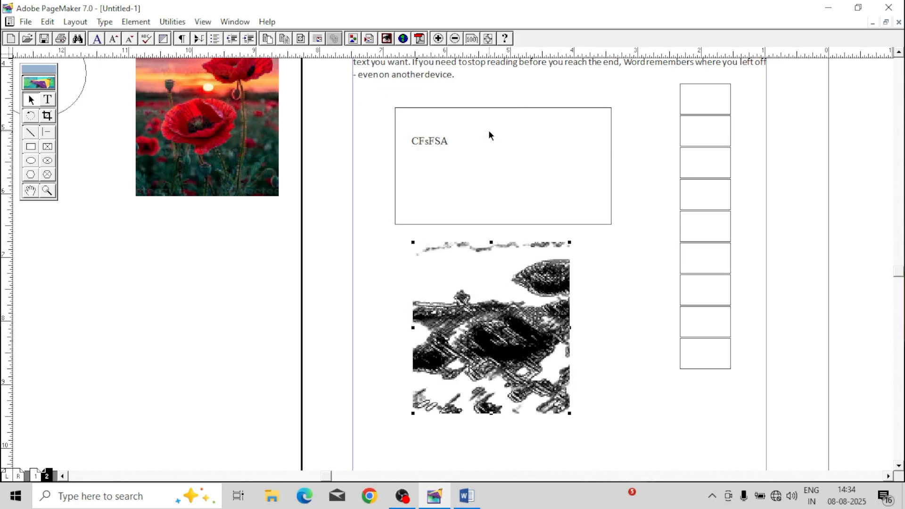
pyautogui.moveTo(428, 280)
pyautogui.mouseDown()
pyautogui.moveTo(339, 313)
pyautogui.moveTo(531, 334)
pyautogui.mouseUp()
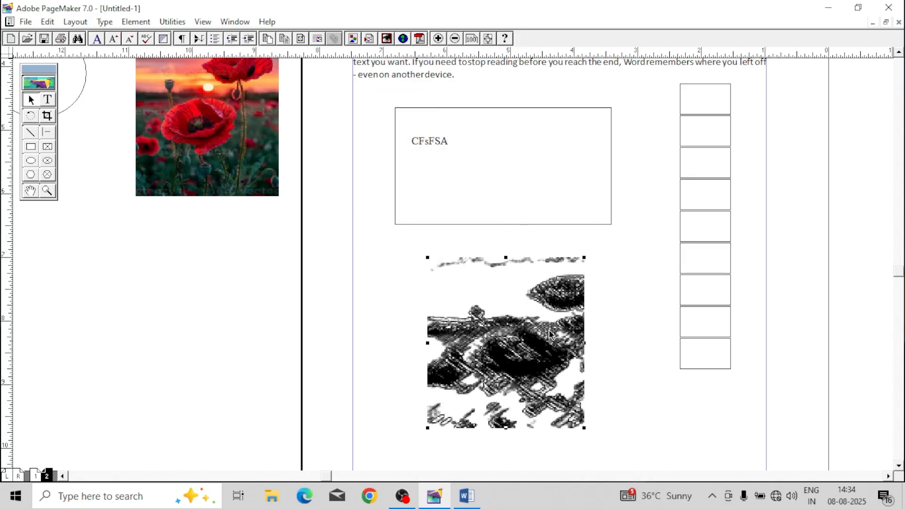
pyautogui.click(639, 330)
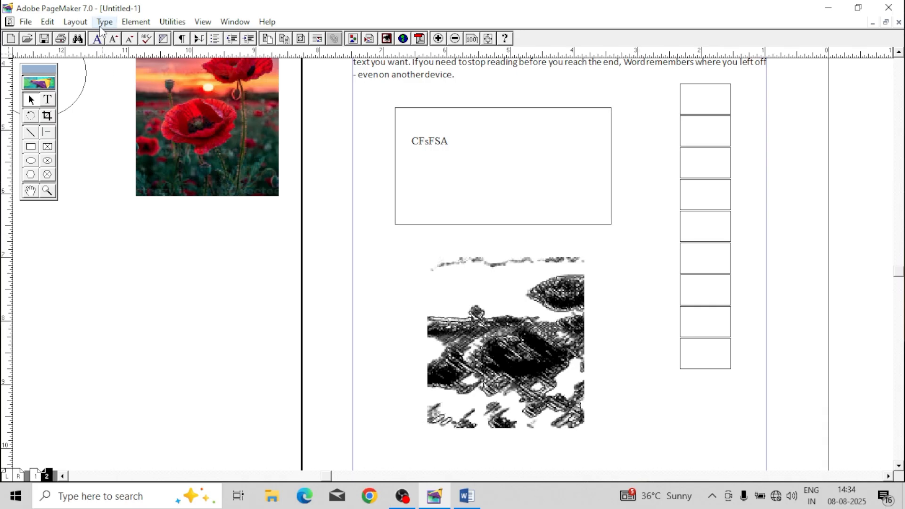
pyautogui.click(135, 22)
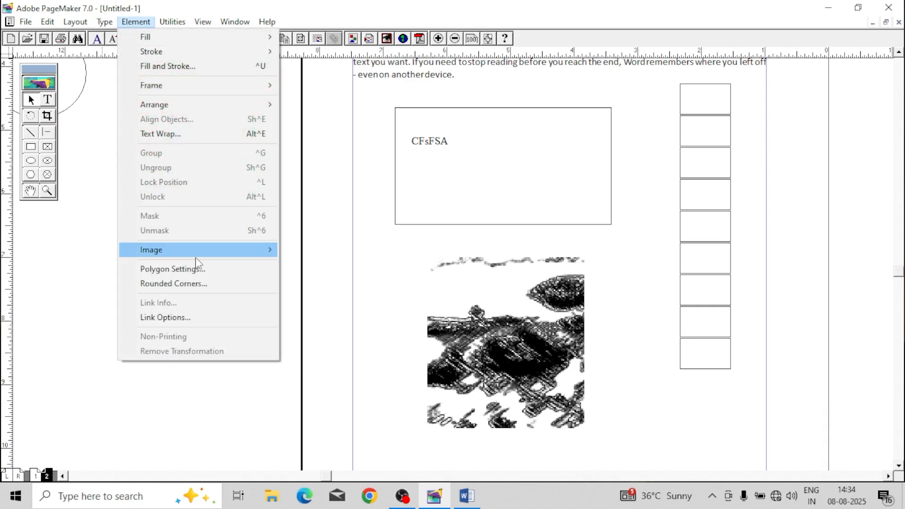
pyautogui.click(330, 297)
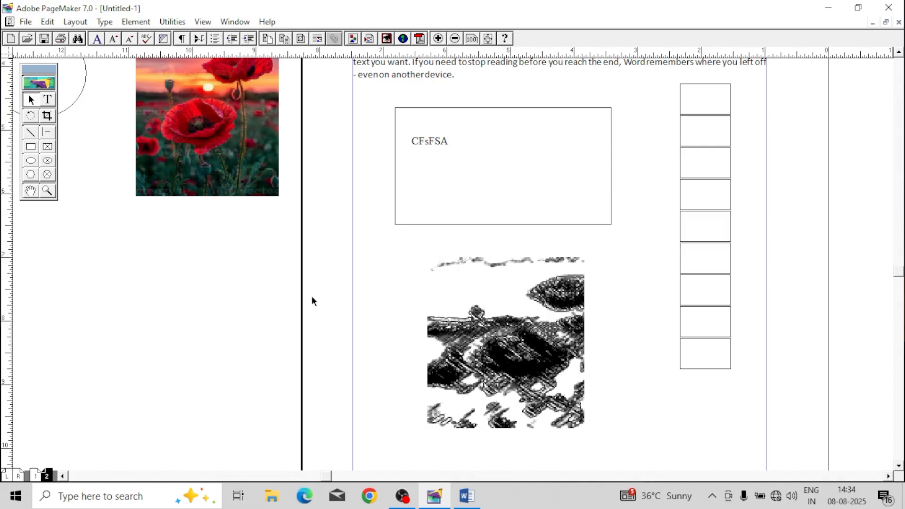
# Step: Draw a hexagon about 2.2 by 1.9 inches on the pasteboard beside the page with the Polygon tool
pyautogui.moveTo(175, 370); pyautogui.dragTo(307, 257)
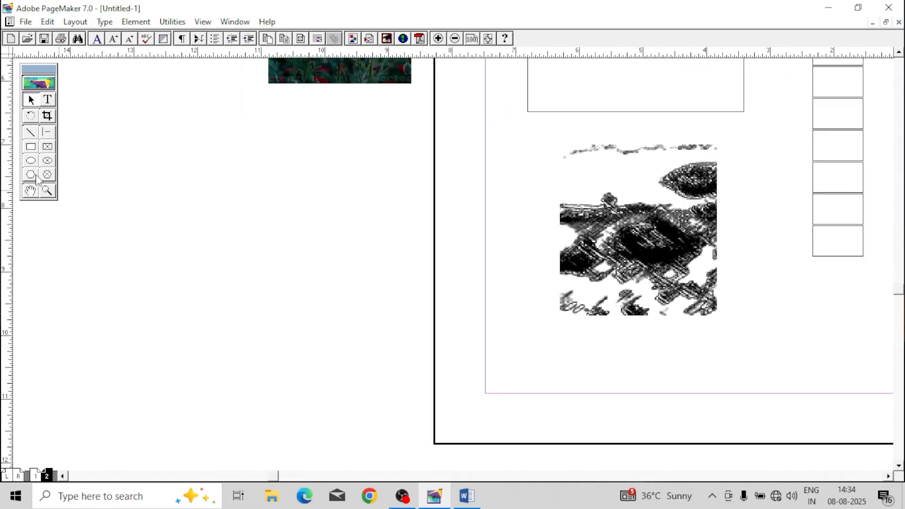
pyautogui.click(31, 174)
pyautogui.moveTo(182, 148); pyautogui.dragTo(321, 268)
# Step: Set the Polygon tool's defaults to 47 sides with a 22% star inset
pyautogui.doubleClick(24, 175)
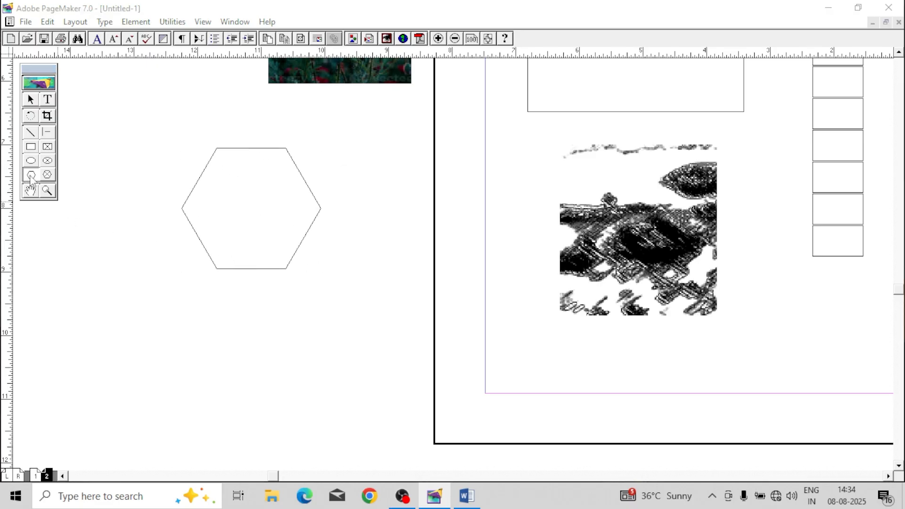
pyautogui.moveTo(371, 218); pyautogui.dragTo(389, 218)
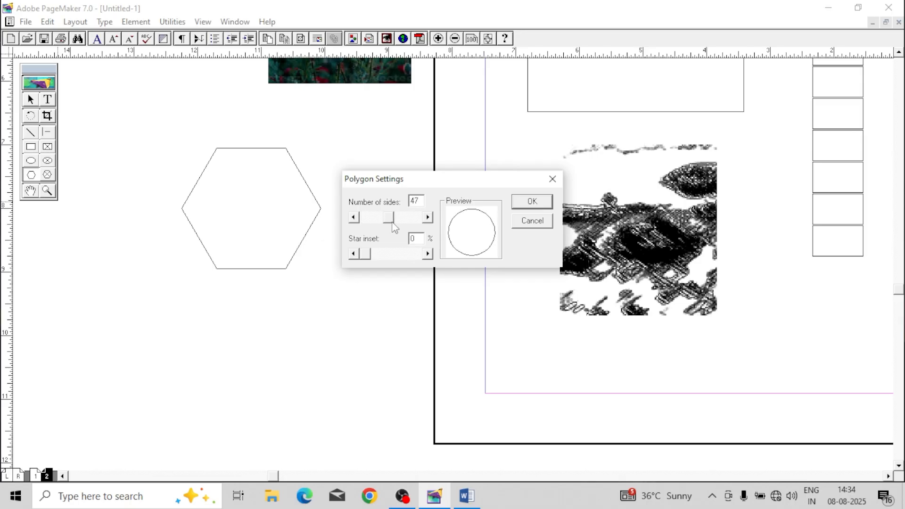
pyautogui.moveTo(369, 254); pyautogui.dragTo(377, 258)
pyautogui.click(531, 202)
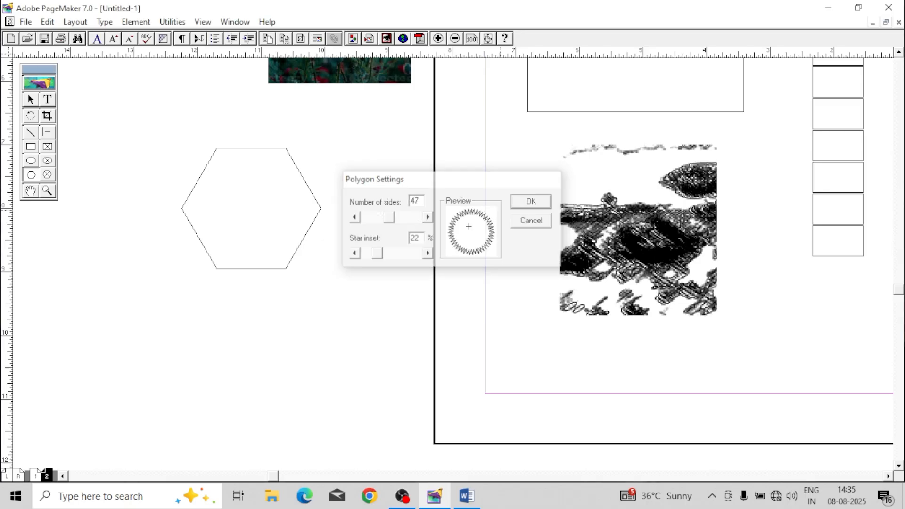
# Step: Draw two starbursts about 2 inches wide on the pasteboard around the hexagon's lower side, and shift the second one slightly
pyautogui.moveTo(241, 298); pyautogui.dragTo(367, 414)
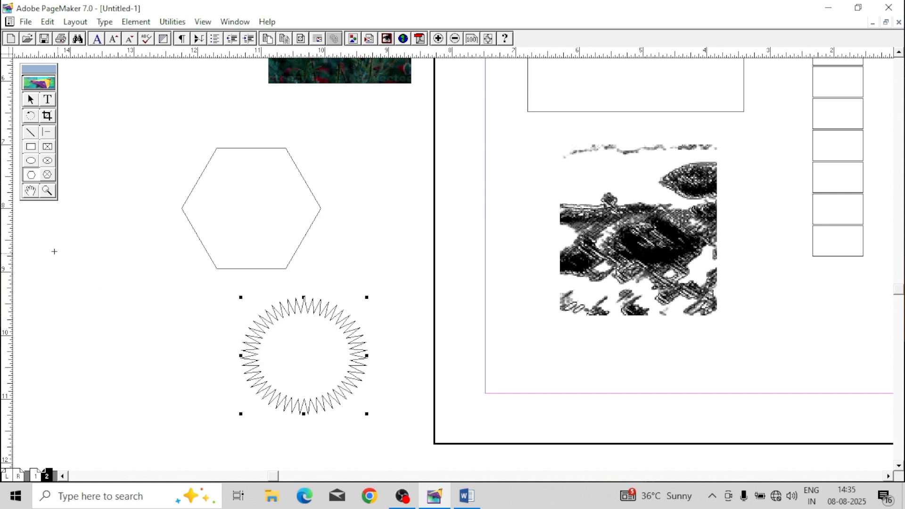
pyautogui.moveTo(51, 247); pyautogui.dragTo(166, 369)
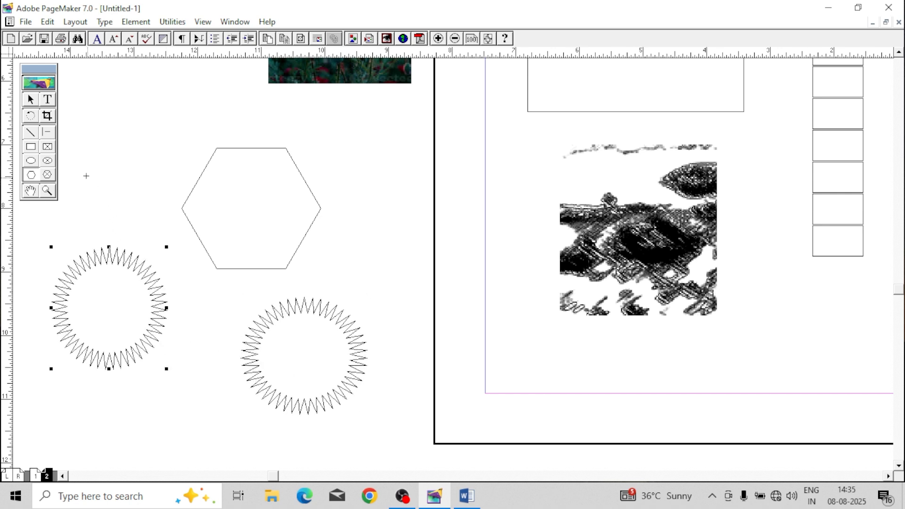
pyautogui.click(37, 104)
pyautogui.moveTo(105, 257)
pyautogui.mouseDown()
pyautogui.moveTo(128, 261)
pyautogui.moveTo(119, 262)
pyautogui.mouseUp()
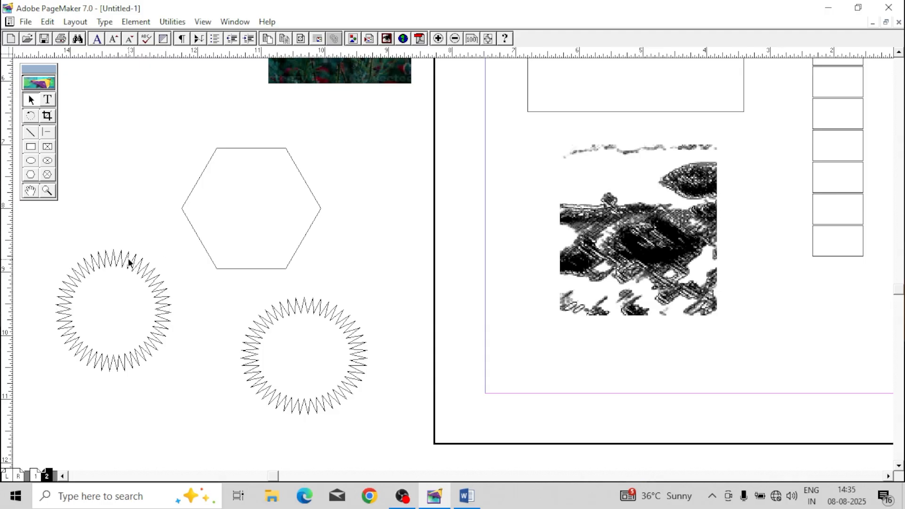
pyautogui.moveTo(128, 261)
pyautogui.mouseDown()
pyautogui.moveTo(150, 281)
pyautogui.moveTo(135, 246)
pyautogui.mouseUp()
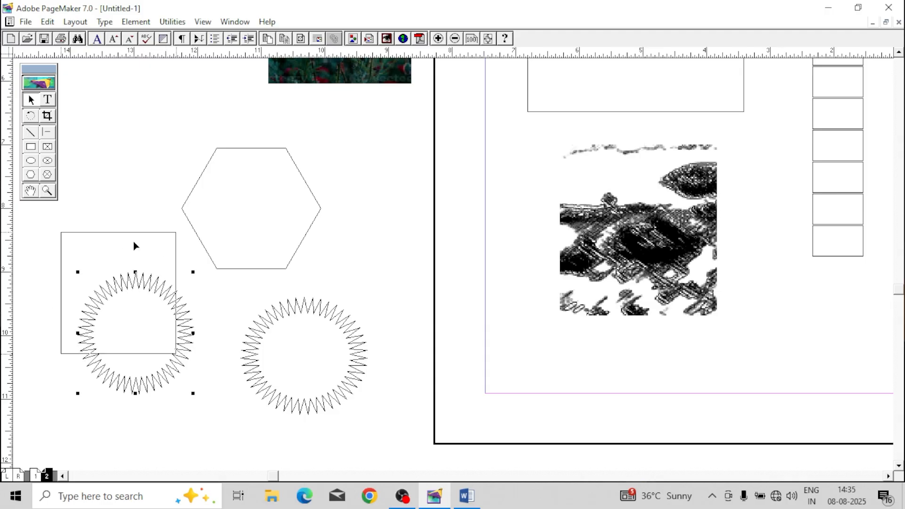
# Step: Change the second starburst's polygon settings to 28 sides and a 14% star inset
pyautogui.click(136, 22)
pyautogui.click(190, 269)
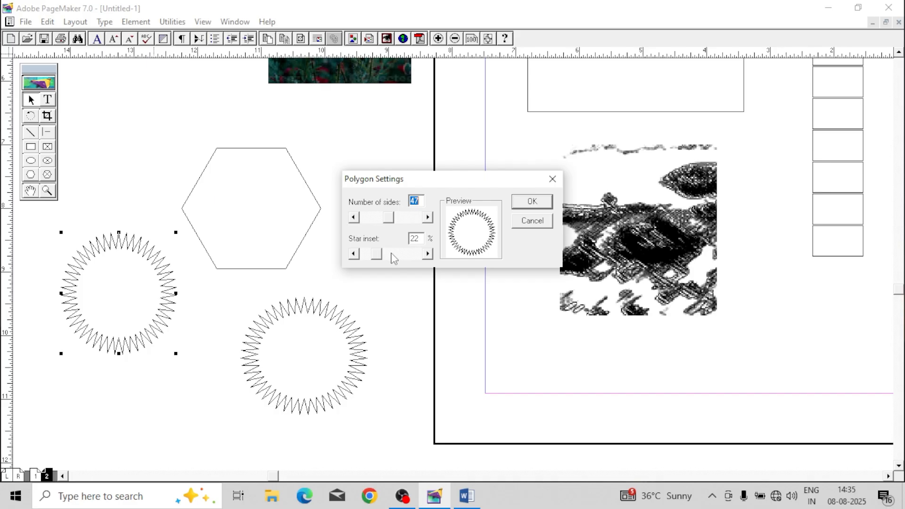
pyautogui.moveTo(390, 220); pyautogui.dragTo(378, 219)
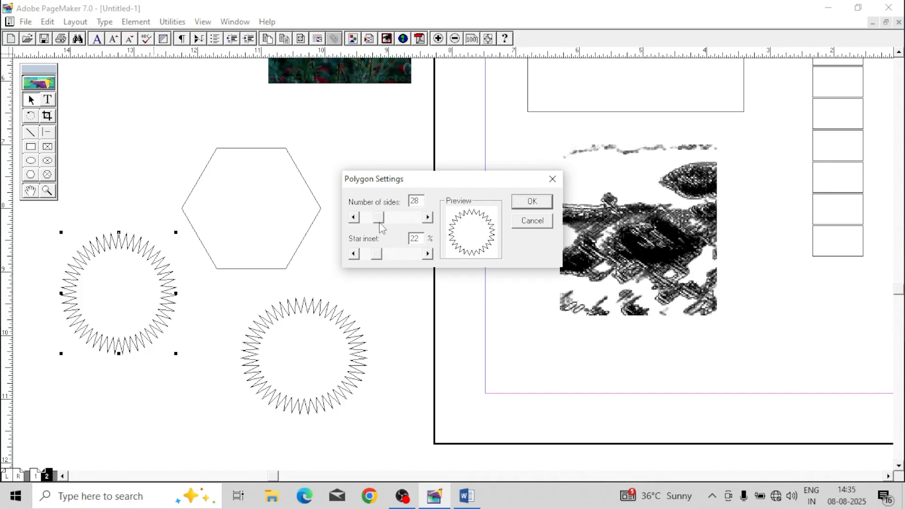
pyautogui.moveTo(380, 254); pyautogui.dragTo(375, 256)
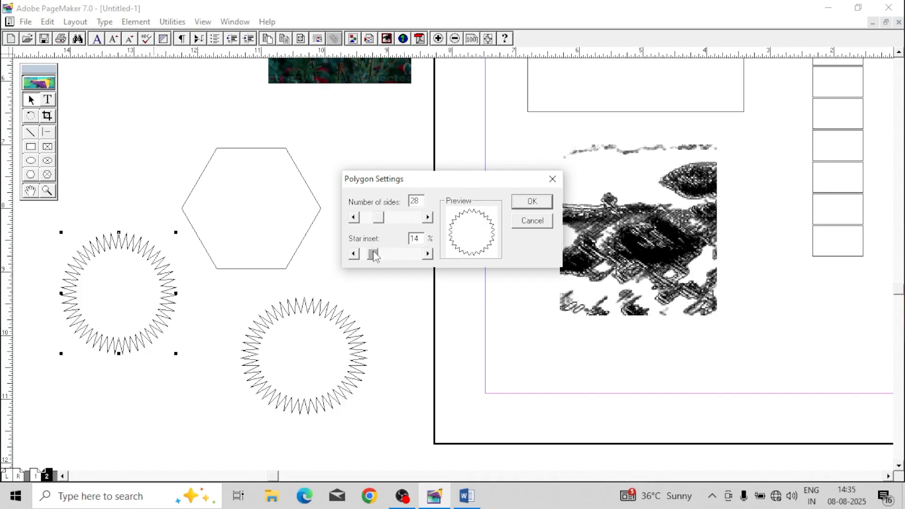
pyautogui.click(529, 202)
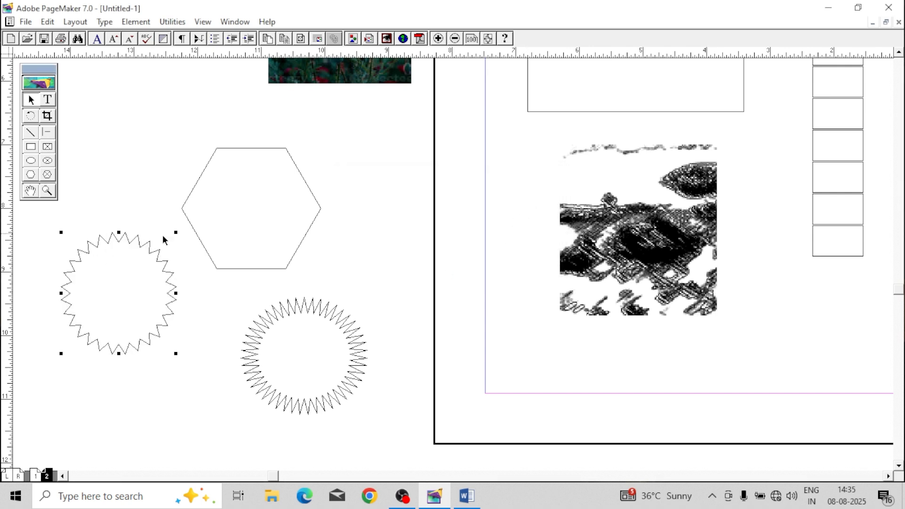
# Step: Shift the hexagon toward the page and turn it into a star with 9 sides and a deep star inset
pyautogui.click(241, 148)
pyautogui.moveTo(252, 148); pyautogui.dragTo(299, 146)
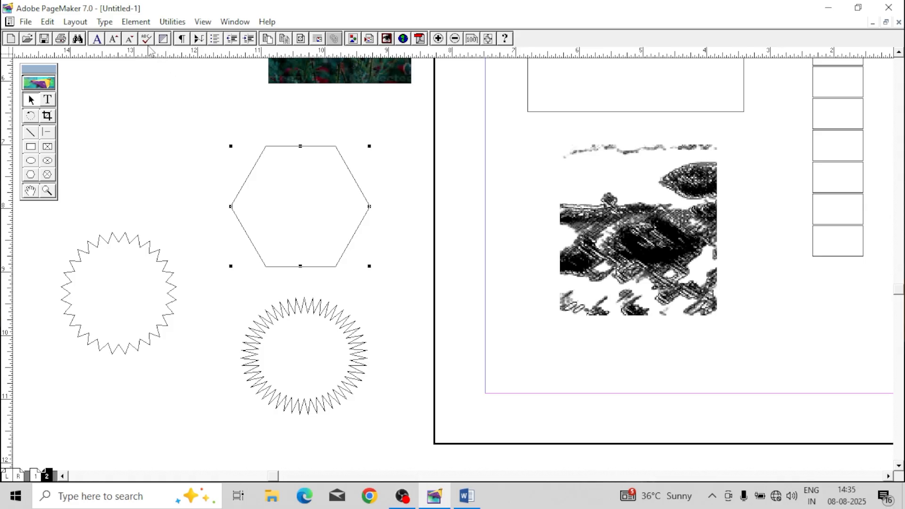
pyautogui.click(136, 21)
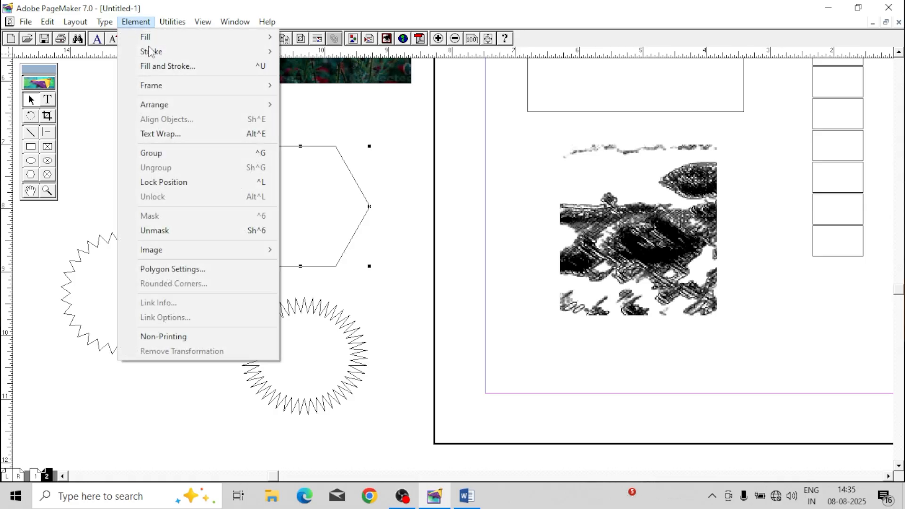
pyautogui.click(191, 269)
pyautogui.moveTo(366, 255); pyautogui.dragTo(379, 255)
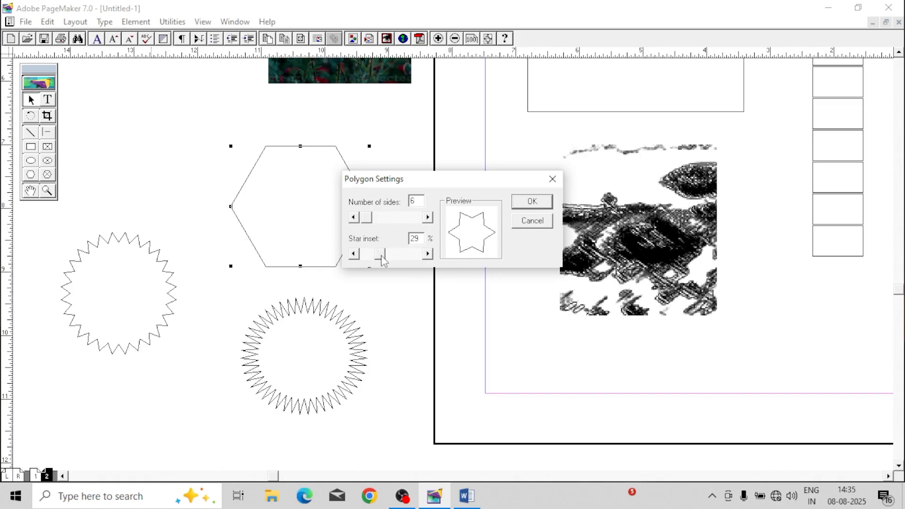
pyautogui.moveTo(366, 219); pyautogui.dragTo(370, 221)
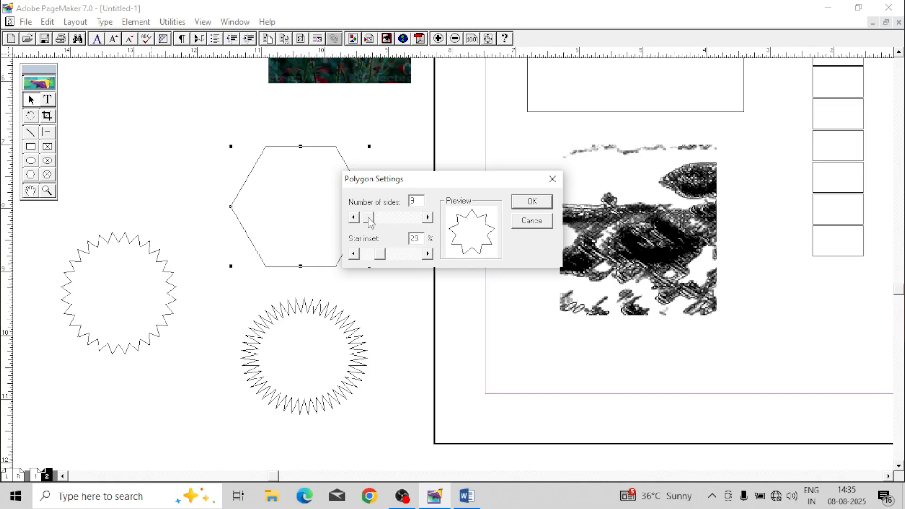
pyautogui.moveTo(380, 255); pyautogui.dragTo(391, 258)
pyautogui.click(531, 202)
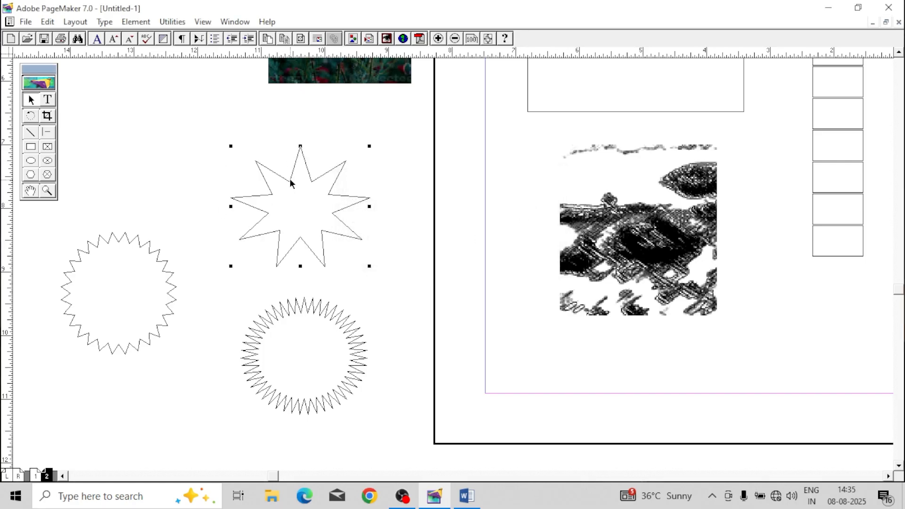
# Step: Move the nine-pointed star slightly upward and away from the page, and deselect it
pyautogui.moveTo(290, 180); pyautogui.dragTo(274, 147)
pyautogui.click(391, 221)
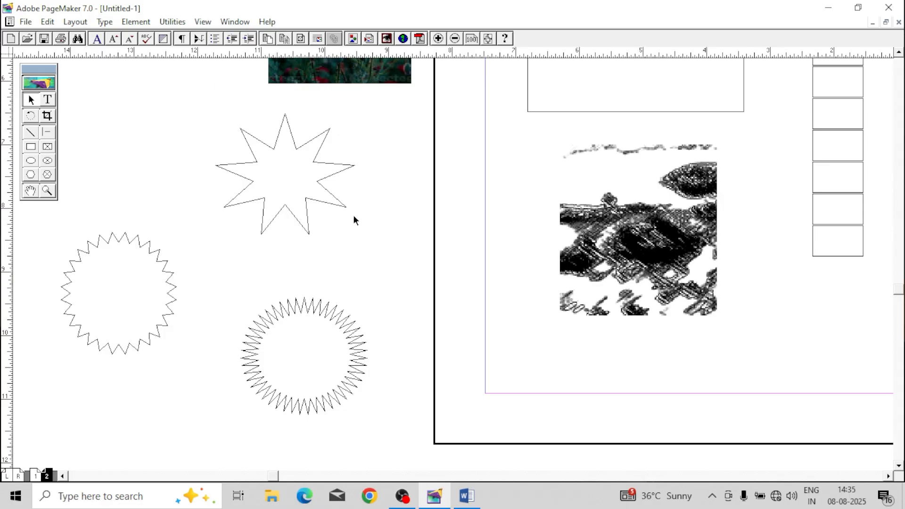
pyautogui.click(136, 22)
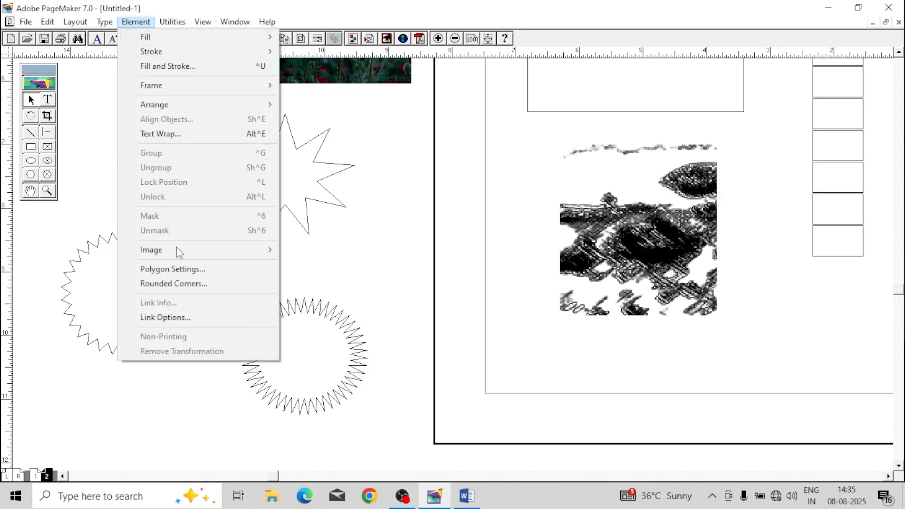
pyautogui.click(358, 270)
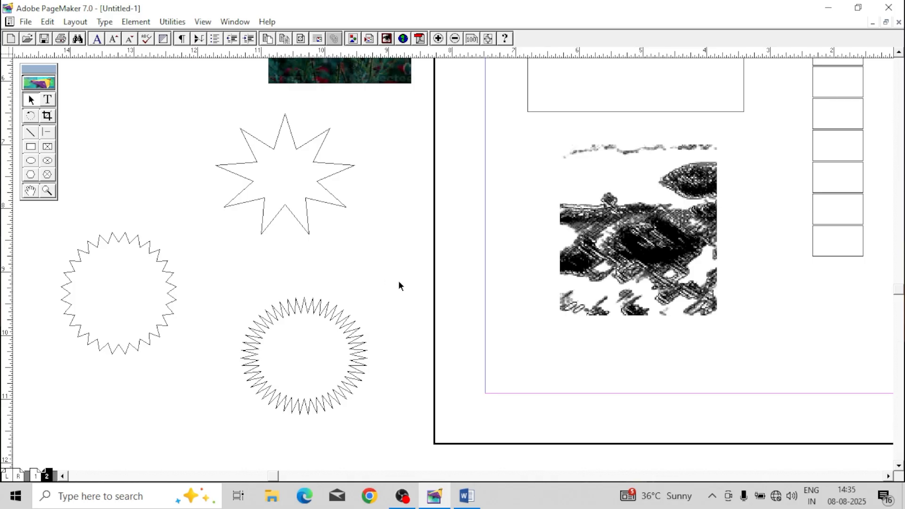
# Step: Draw a square-cornered rectangle about 3.5 by 1.5 inches on the pasteboard below the starbursts
pyautogui.keyDown('alt'); pyautogui.moveTo(505, 264); pyautogui.dragTo(553, 146); pyautogui.keyUp('alt')
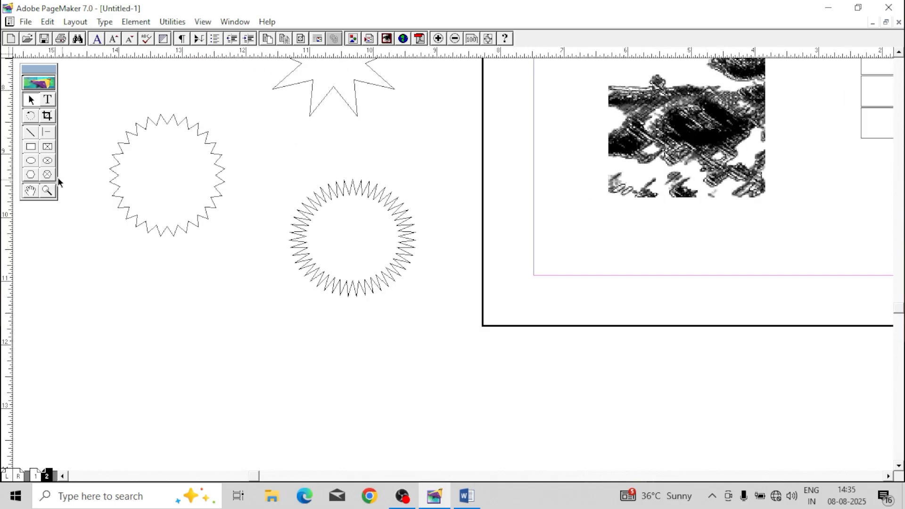
pyautogui.click(32, 147)
pyautogui.moveTo(98, 313); pyautogui.dragTo(318, 410)
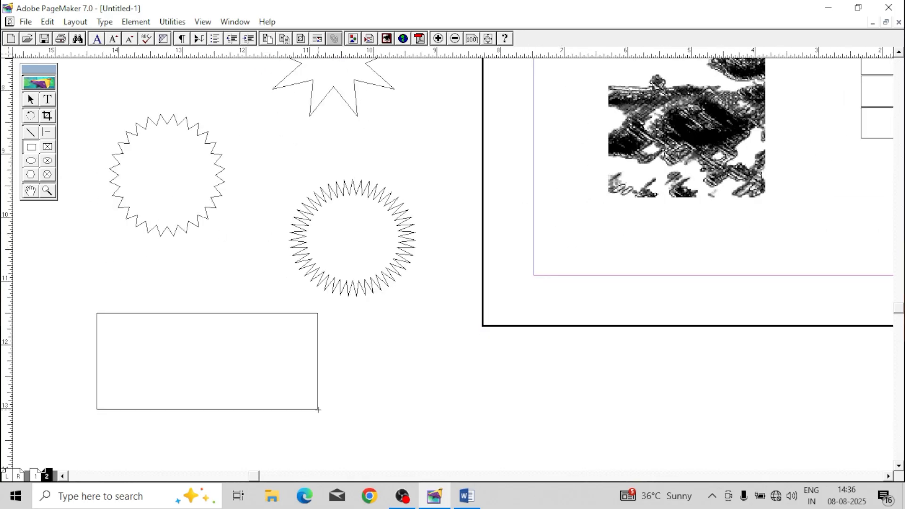
# Step: Set the Rectangle tool's default to the second-roundest corner style and draw a rectangle about 3.1 by 0.8 inches below the page
pyautogui.doubleClick(34, 148)
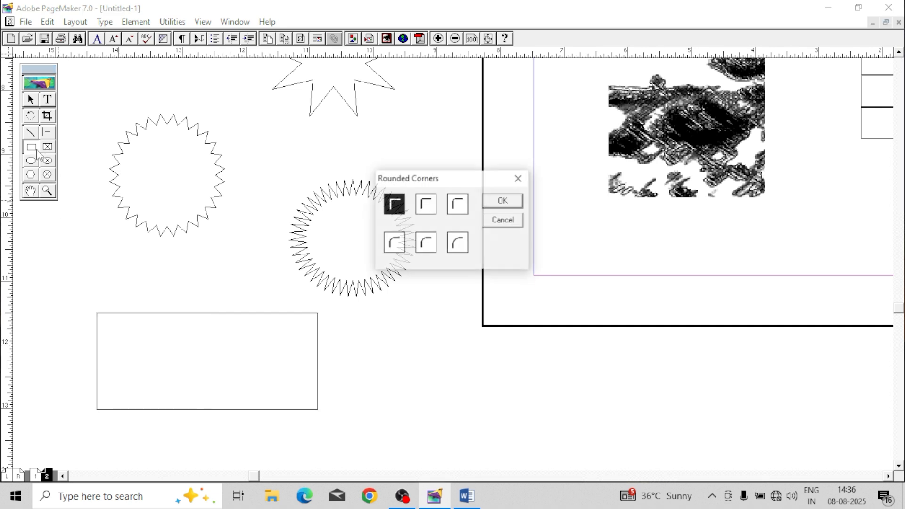
pyautogui.click(426, 242)
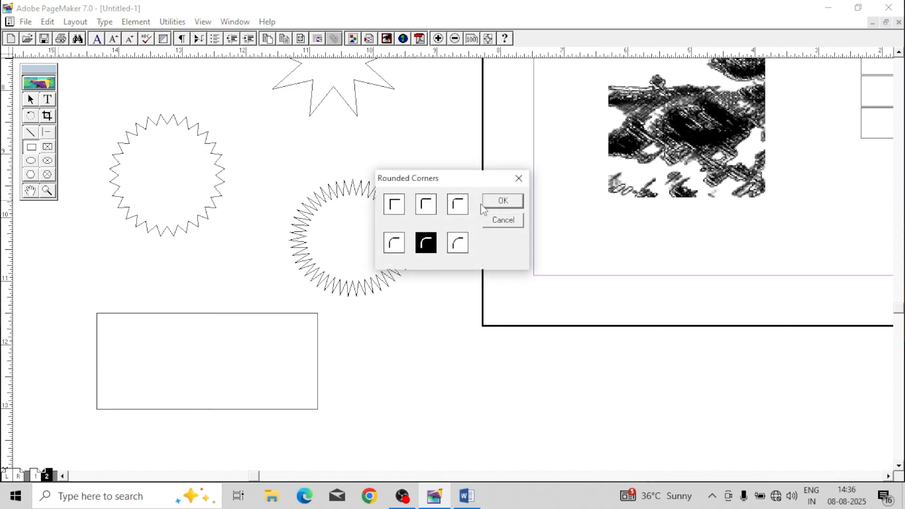
pyautogui.click(503, 201)
pyautogui.moveTo(427, 354); pyautogui.dragTo(624, 407)
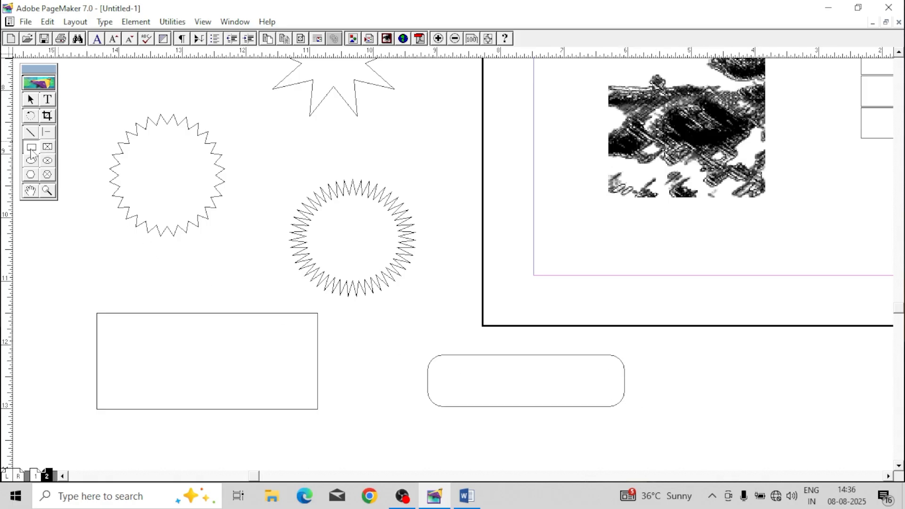
pyautogui.click(35, 104)
pyautogui.click(492, 355)
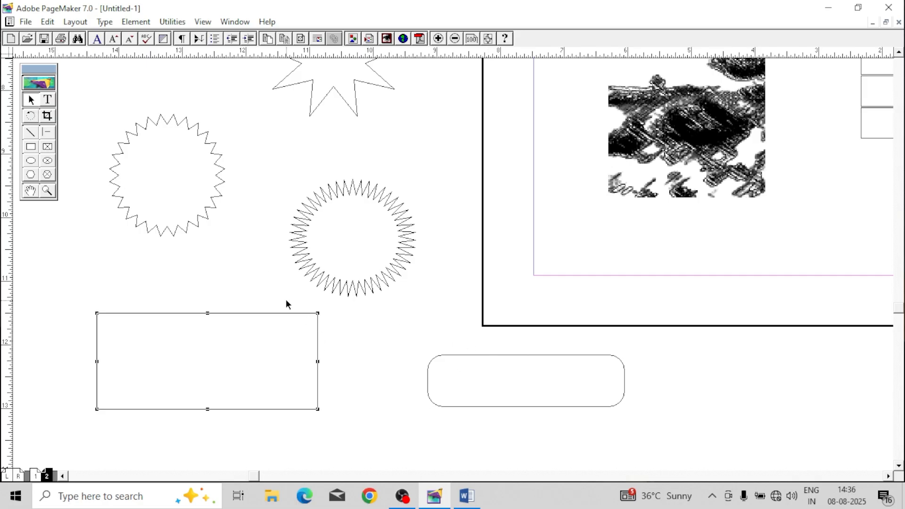
pyautogui.click(136, 22)
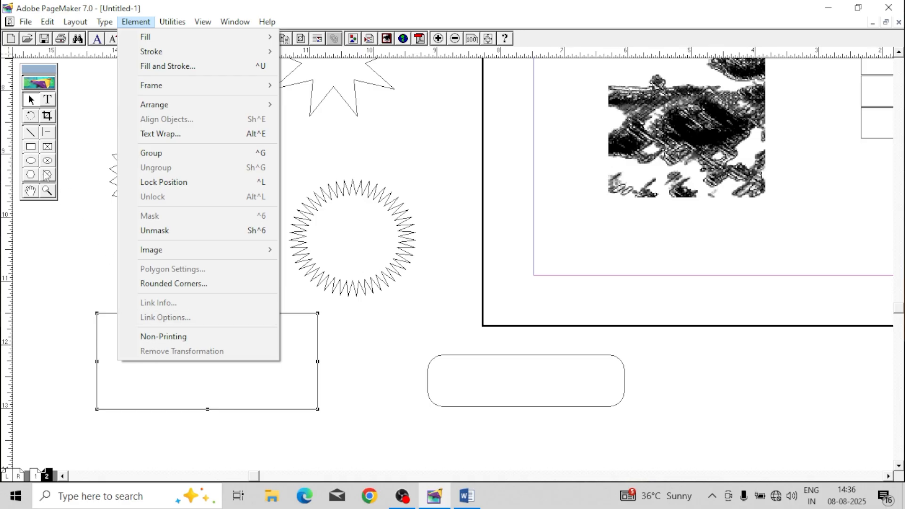
pyautogui.click(31, 147)
# Step: Reset the Rectangle tool's default to square corners and draw a rectangle about 3.1 by 1 inch below the picture on the page
pyautogui.doubleClick(31, 147)
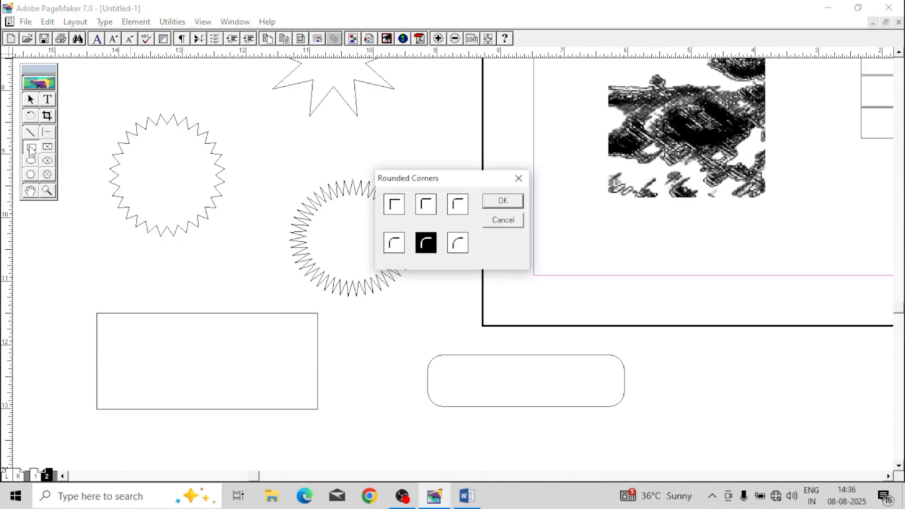
pyautogui.click(394, 204)
pyautogui.click(502, 202)
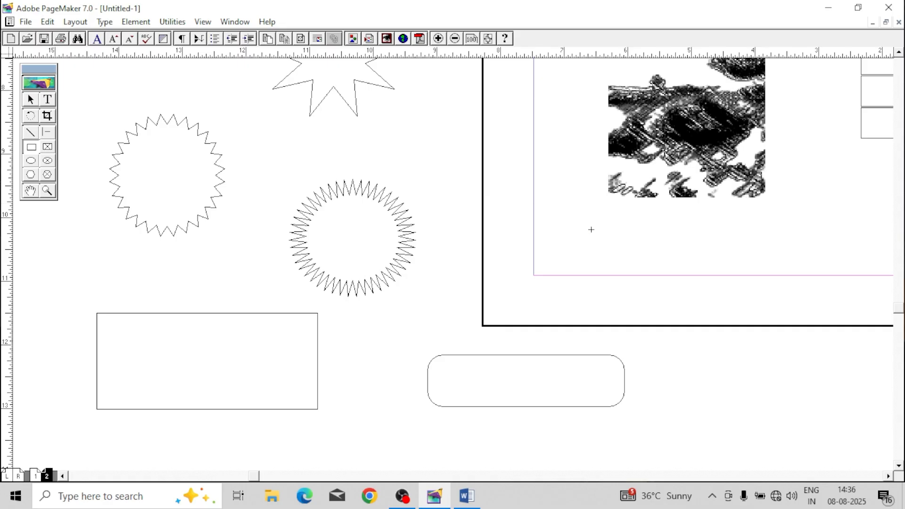
pyautogui.moveTo(539, 204); pyautogui.dragTo(734, 266)
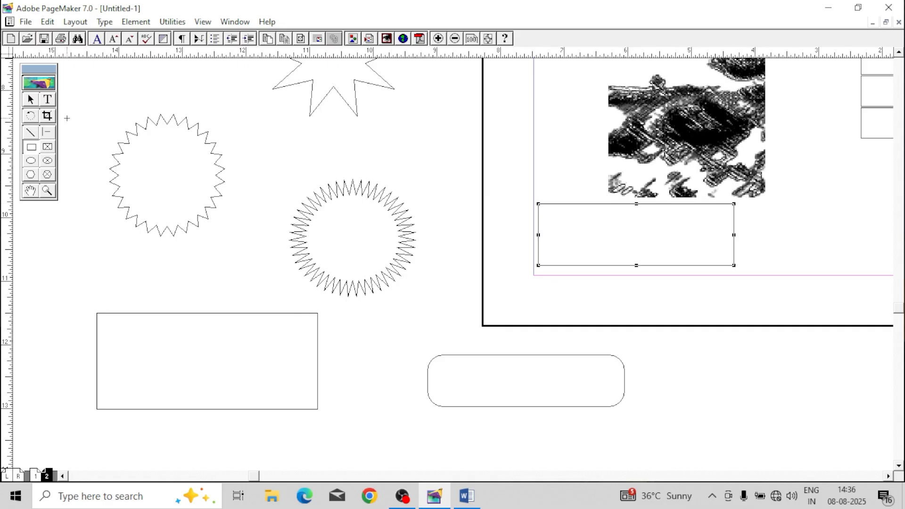
# Step: Apply the third rounded corner style to the large square-cornered rectangle below the starbursts
pyautogui.click(31, 100)
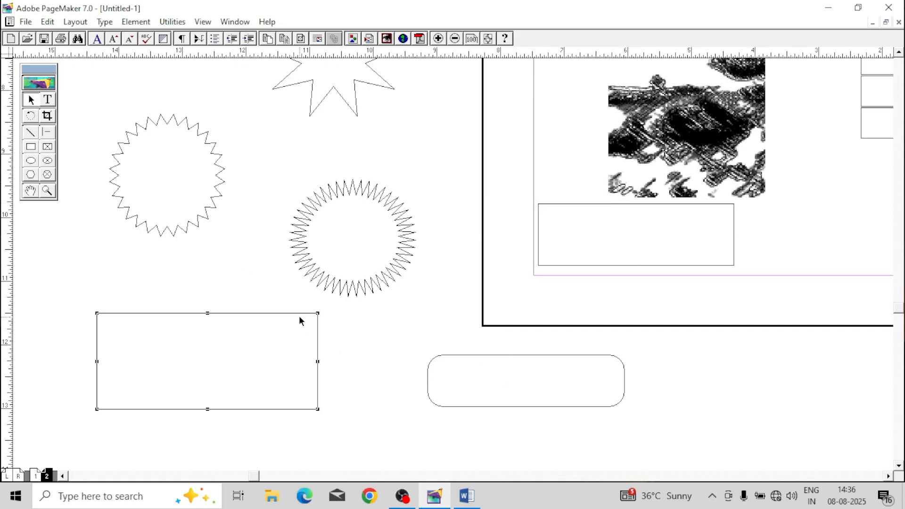
pyautogui.click(135, 22)
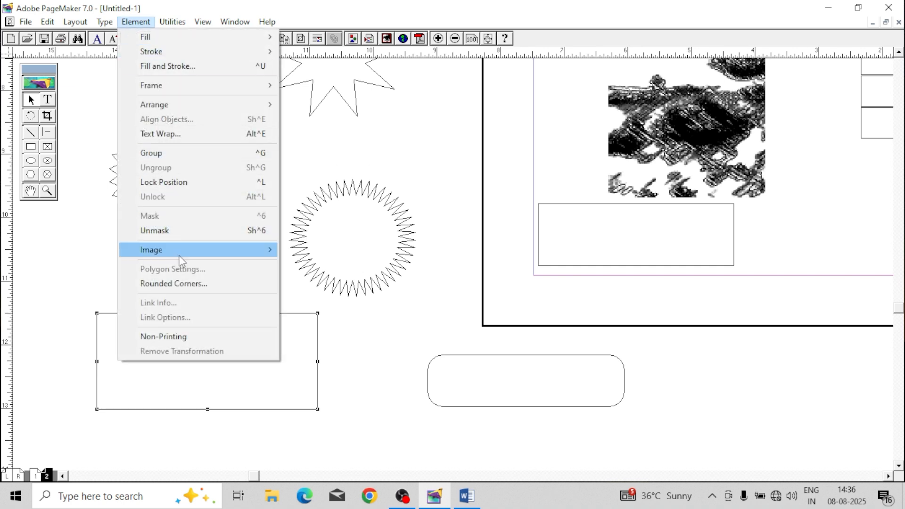
pyautogui.click(194, 283)
pyautogui.click(424, 243)
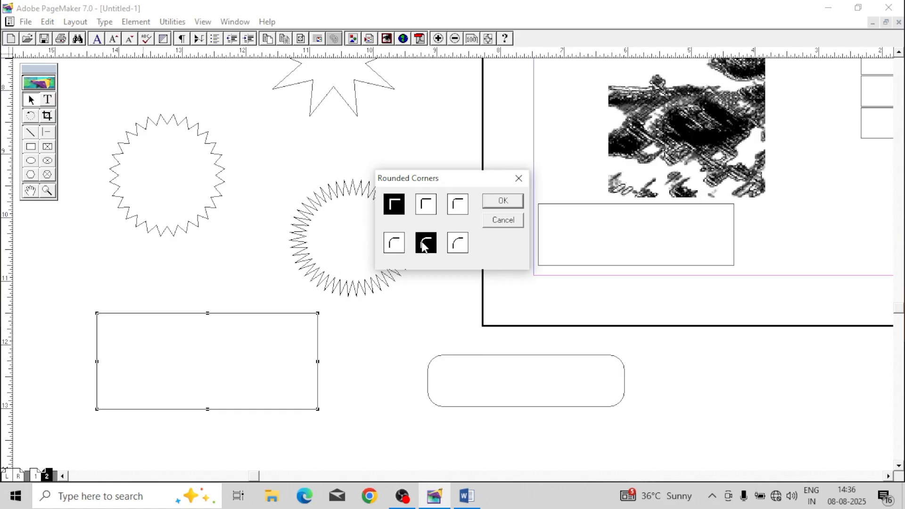
pyautogui.click(455, 244)
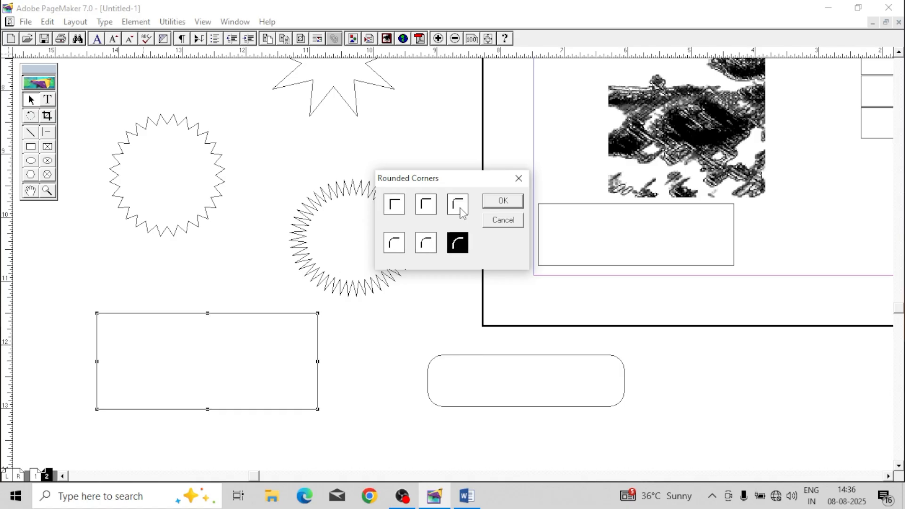
pyautogui.click(460, 208)
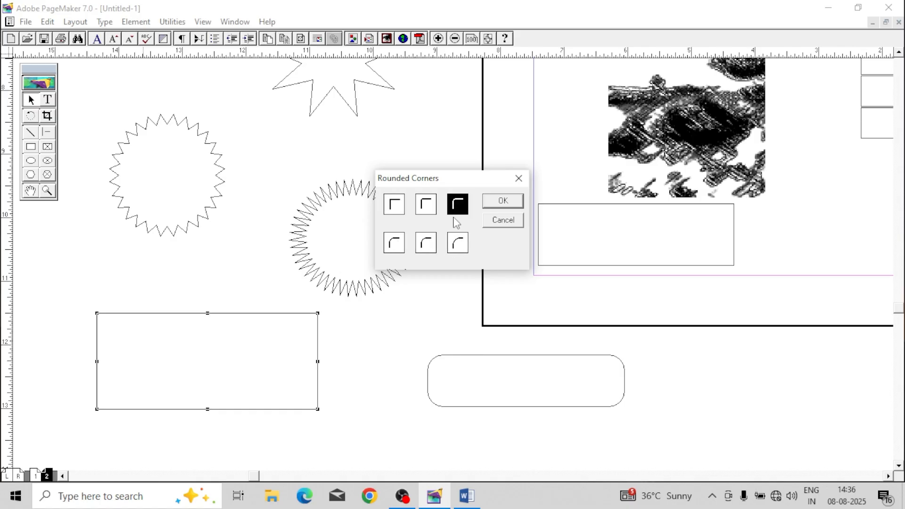
pyautogui.click(492, 204)
# Step: Reduce the large rounded rectangle to about 0.7 inch high and move the square-cornered rectangle from the page to the pasteboard below it
pyautogui.moveTo(209, 312); pyautogui.dragTo(208, 283)
pyautogui.moveTo(543, 207); pyautogui.dragTo(130, 383)
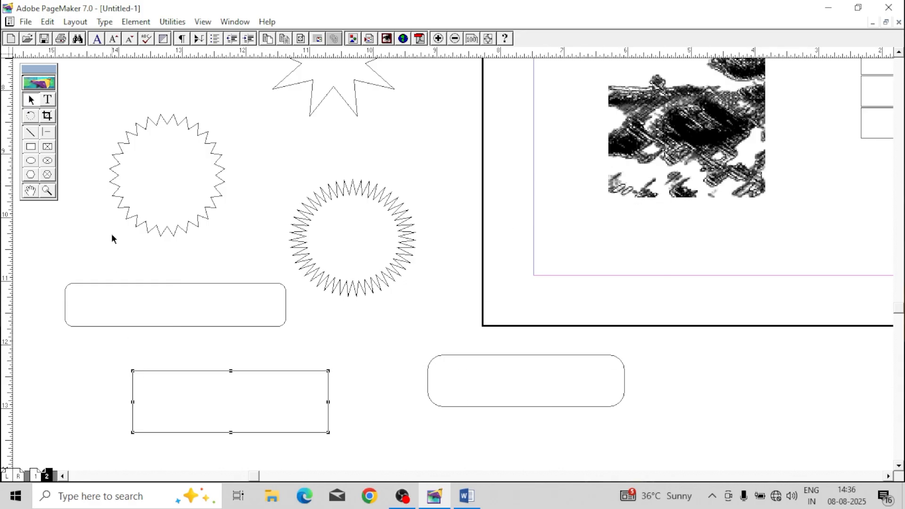
# Step: Apply the roundest corner style to the square-cornered rectangle, reduce it to about 0.6 inch high, and move it up beneath the wider rounded rectangle
pyautogui.click(105, 21)
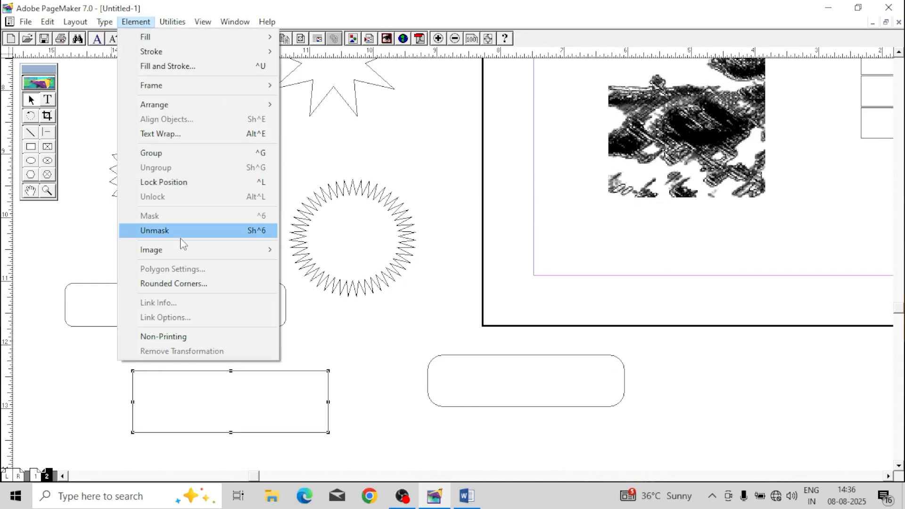
pyautogui.click(189, 284)
pyautogui.click(457, 244)
pyautogui.click(503, 201)
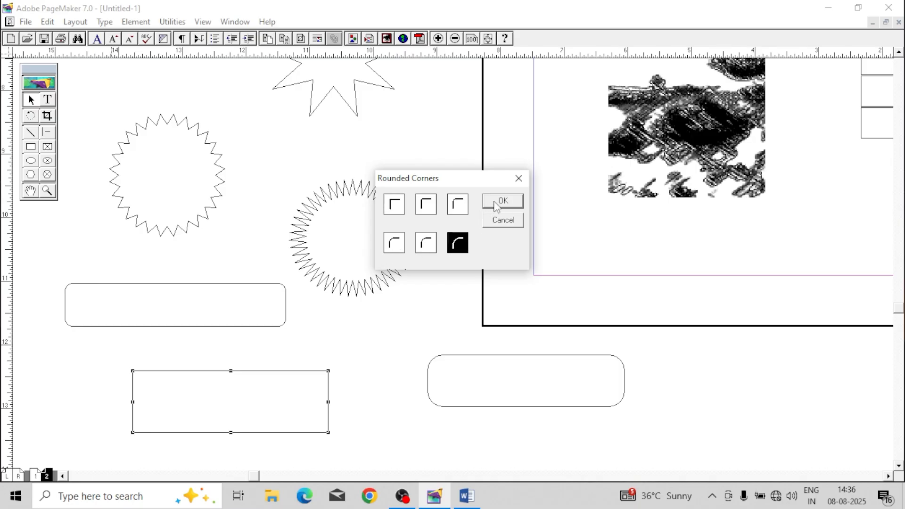
pyautogui.moveTo(231, 431); pyautogui.dragTo(228, 410)
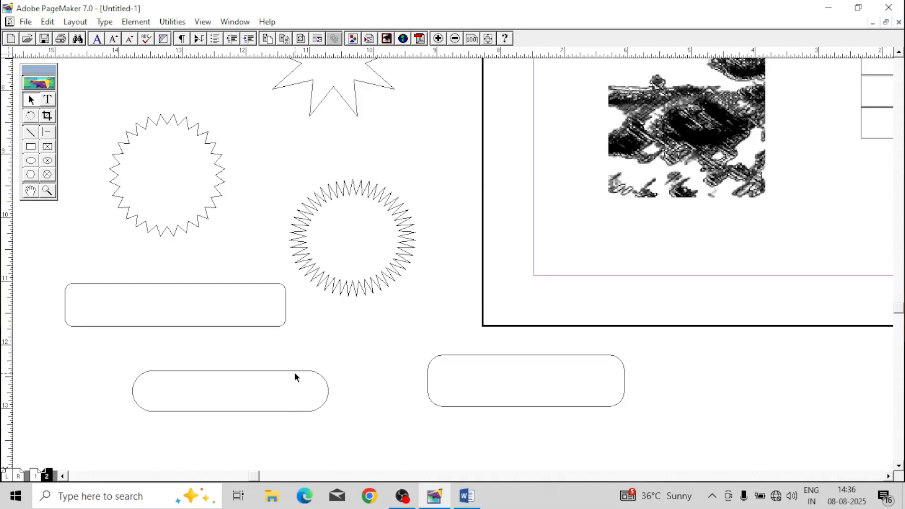
pyautogui.moveTo(295, 374); pyautogui.dragTo(336, 346)
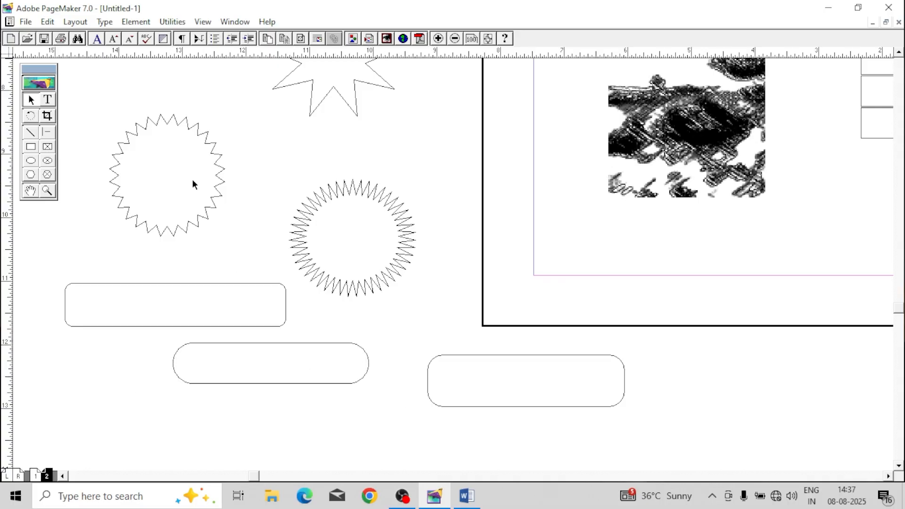
# Step: Reopen the poppy picture's linked file, download, through its Link Info and shift the picture slightly on the pasteboard
pyautogui.click(142, 23)
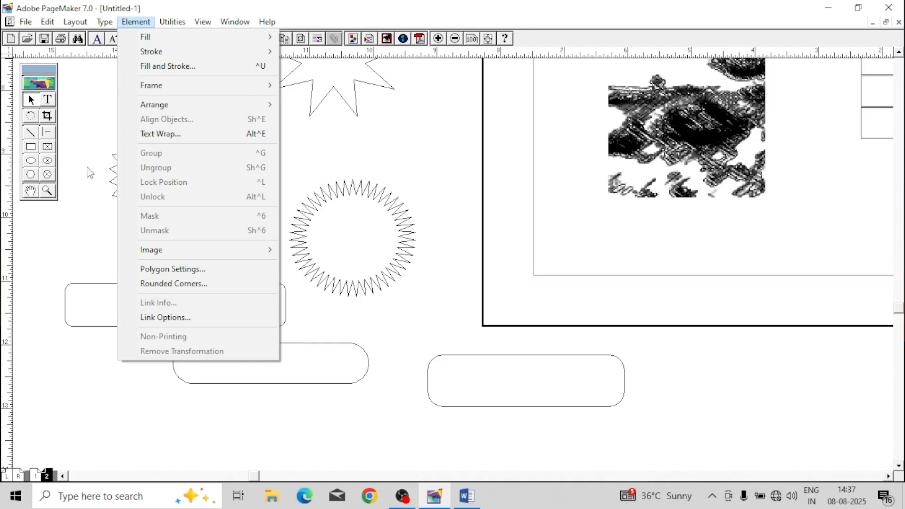
pyautogui.click(84, 144)
pyautogui.scroll(8, 424, 268)
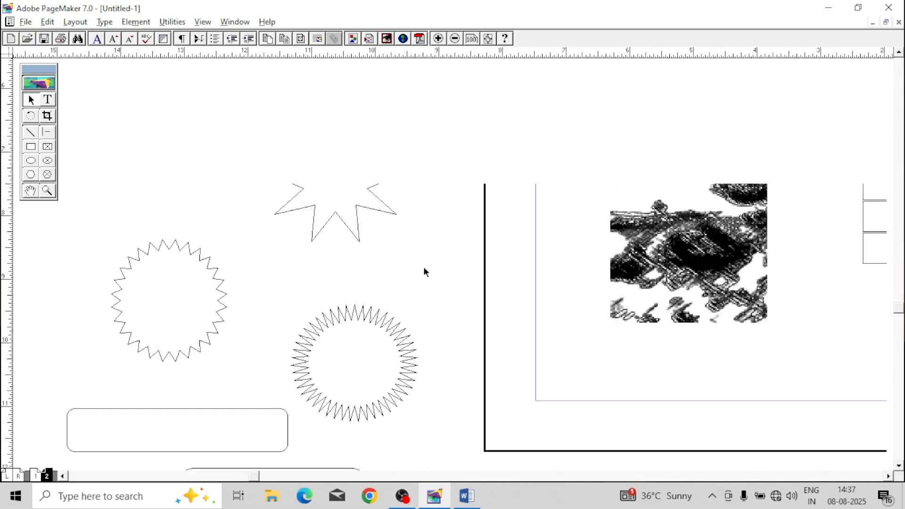
pyautogui.click(343, 176)
pyautogui.moveTo(343, 177); pyautogui.dragTo(330, 163)
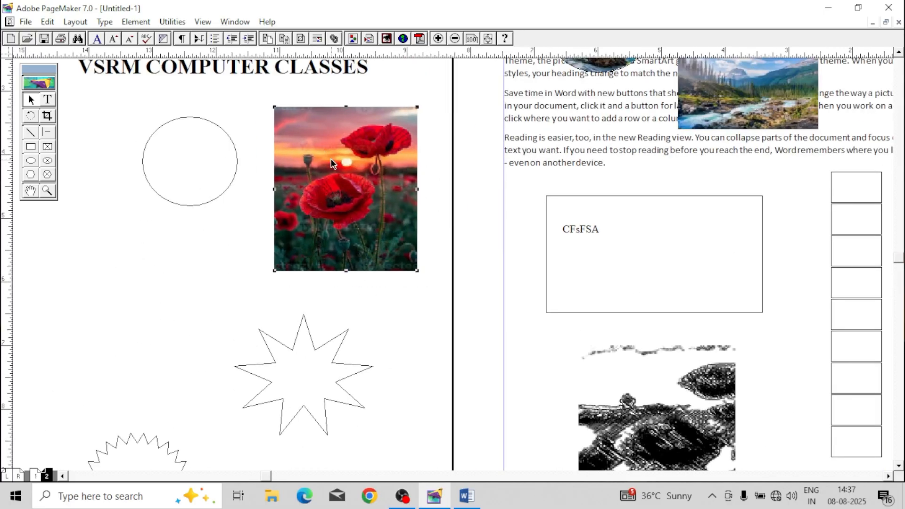
pyautogui.click(135, 22)
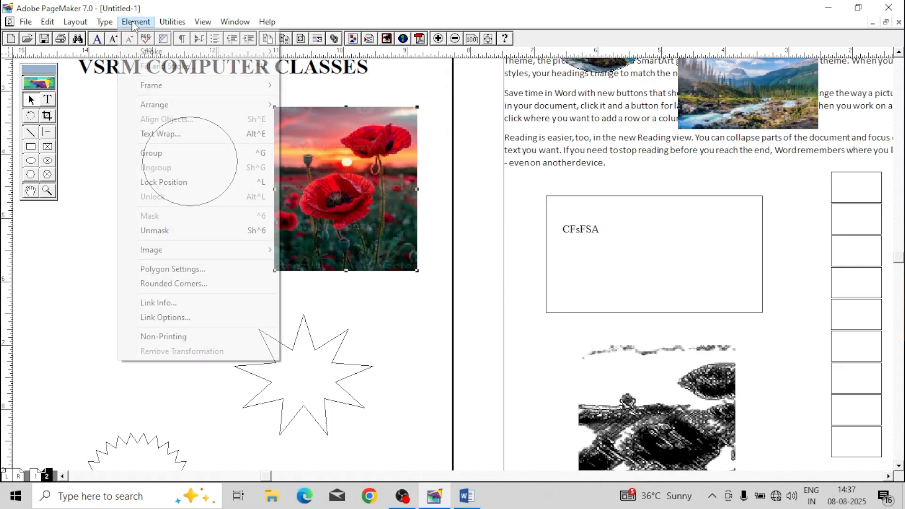
pyautogui.click(194, 301)
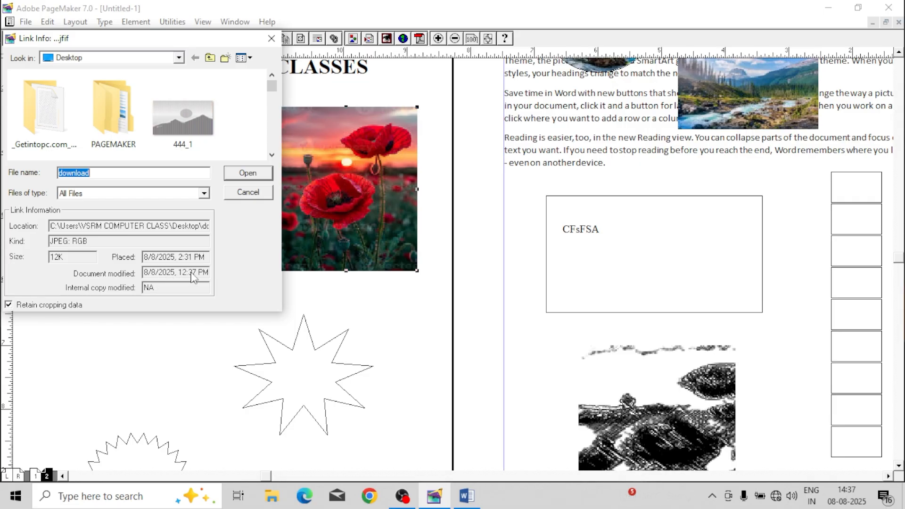
pyautogui.click(254, 172)
pyautogui.moveTo(327, 172)
pyautogui.mouseDown()
pyautogui.moveTo(377, 174)
pyautogui.moveTo(332, 162)
pyautogui.mouseUp()
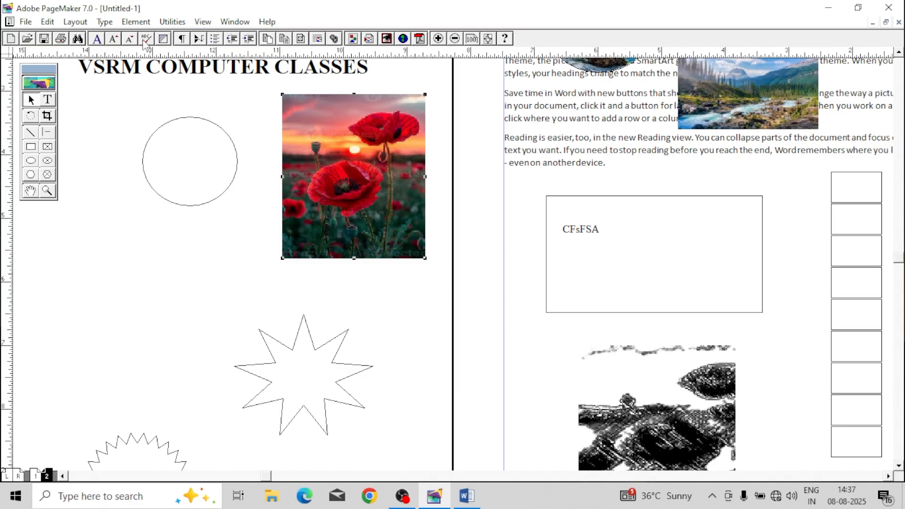
# Step: Move the poppy picture slightly closer to the page edge and deselect it
pyautogui.click(136, 21)
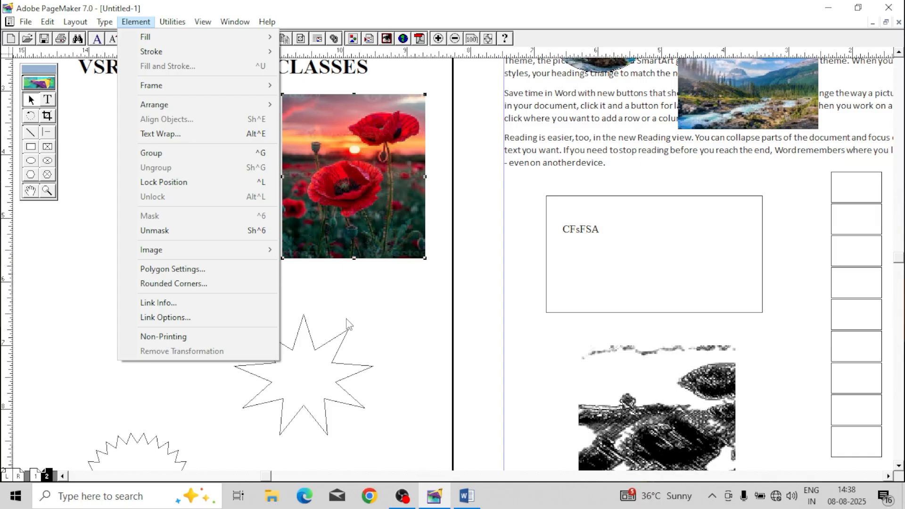
pyautogui.click(402, 289)
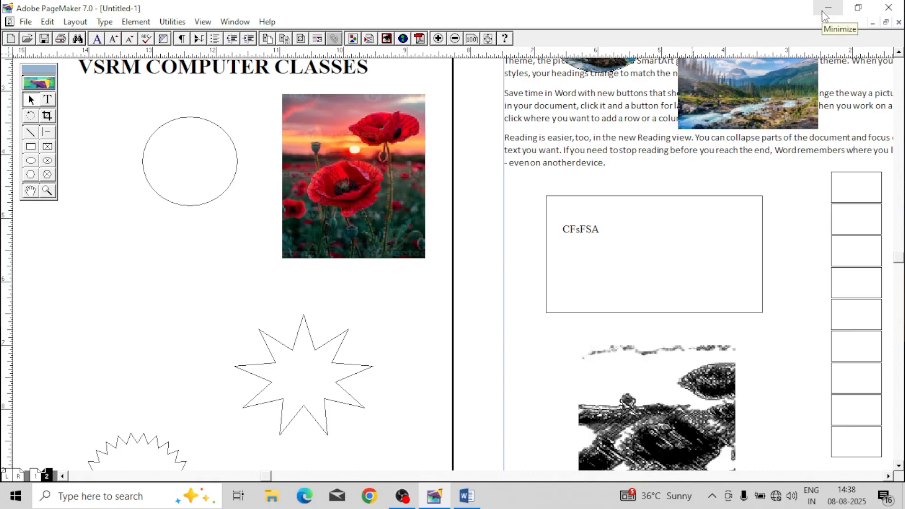
pyautogui.moveTo(352, 182); pyautogui.dragTo(360, 176)
pyautogui.click(155, 203)
# Step: Place the download (3) picture from the Desktop as a JPEG, about 2.6 by 1.7 inches, on the pasteboard below the circle
pyautogui.click(26, 23)
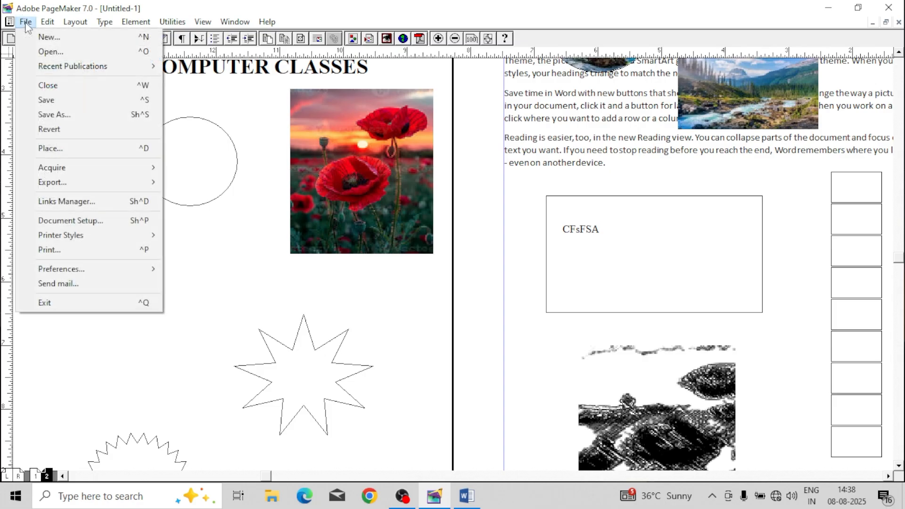
pyautogui.click(71, 149)
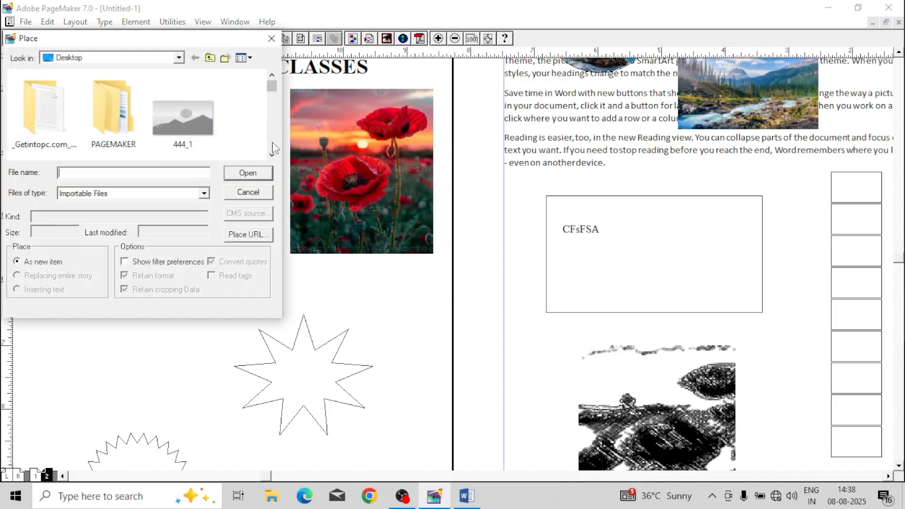
pyautogui.moveTo(273, 89); pyautogui.dragTo(275, 109)
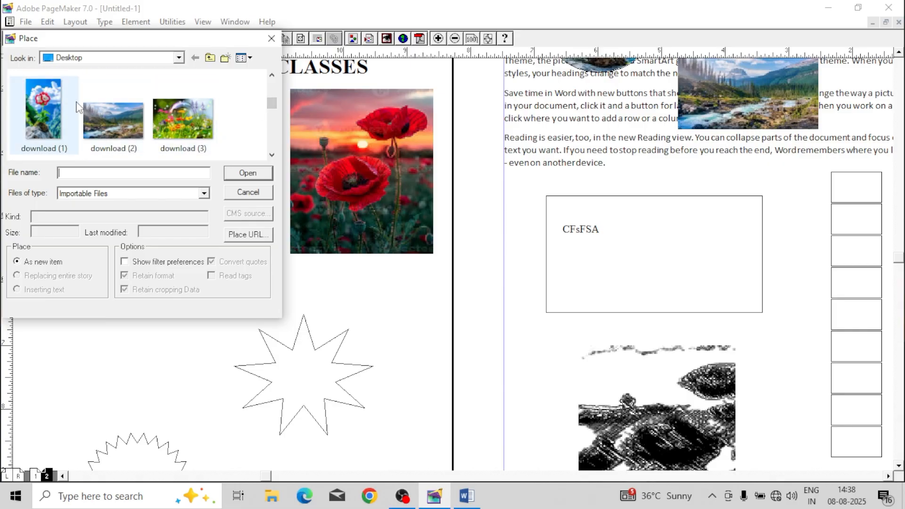
pyautogui.click(43, 113)
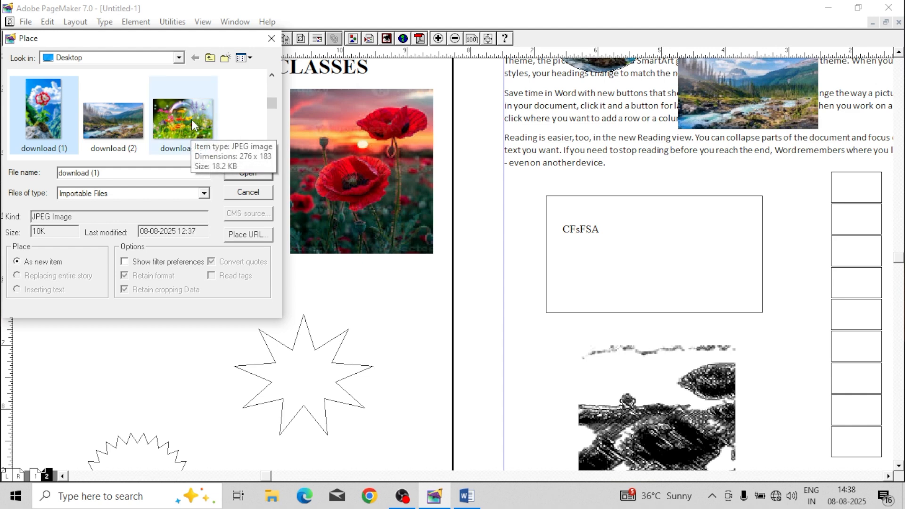
pyautogui.click(193, 132)
pyautogui.click(241, 170)
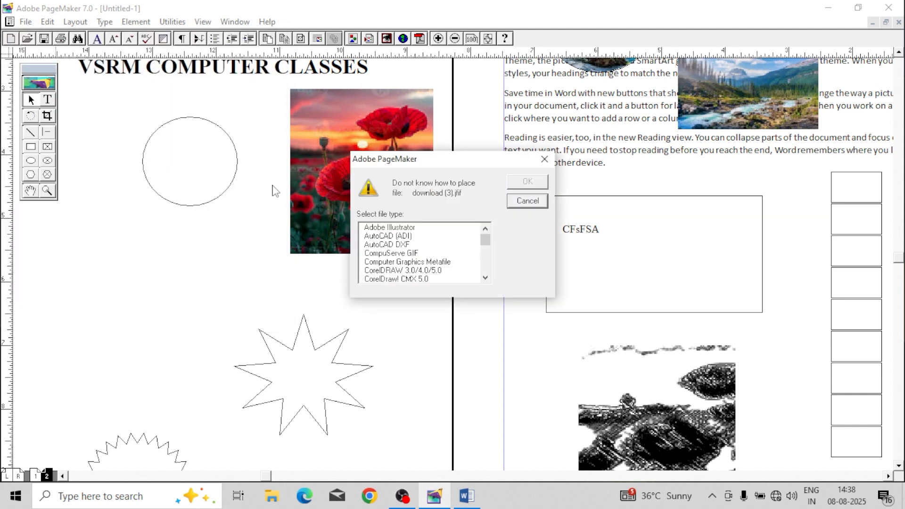
pyautogui.moveTo(487, 247)
pyautogui.mouseDown()
pyautogui.moveTo(490, 271)
pyautogui.moveTo(486, 244)
pyautogui.mouseUp()
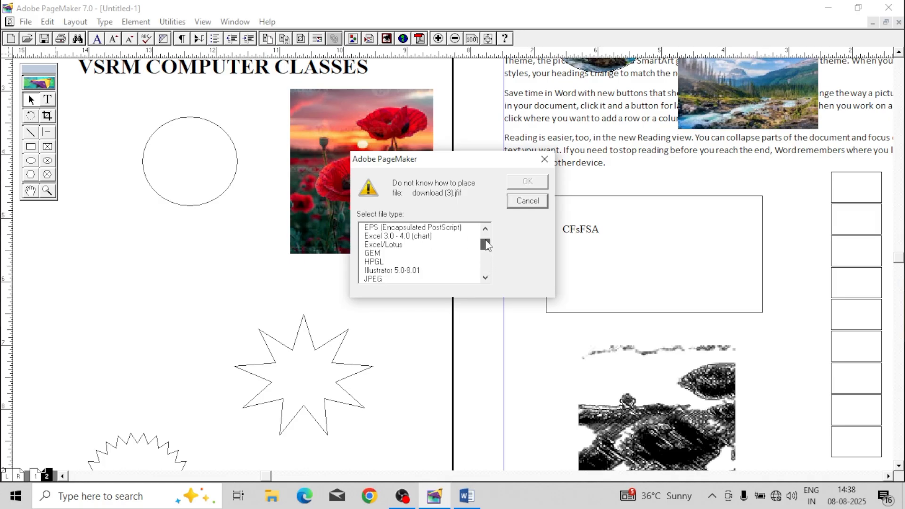
pyautogui.click(404, 279)
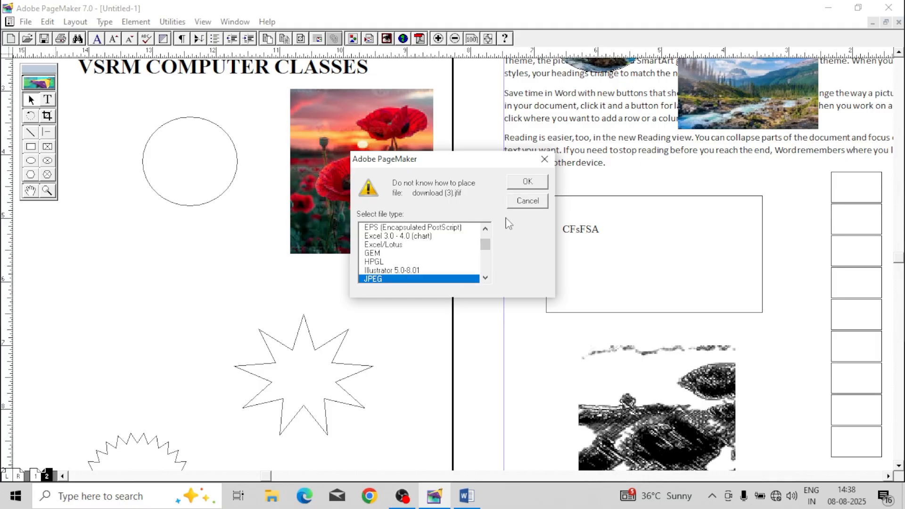
pyautogui.click(528, 183)
pyautogui.moveTo(72, 236); pyautogui.dragTo(239, 346)
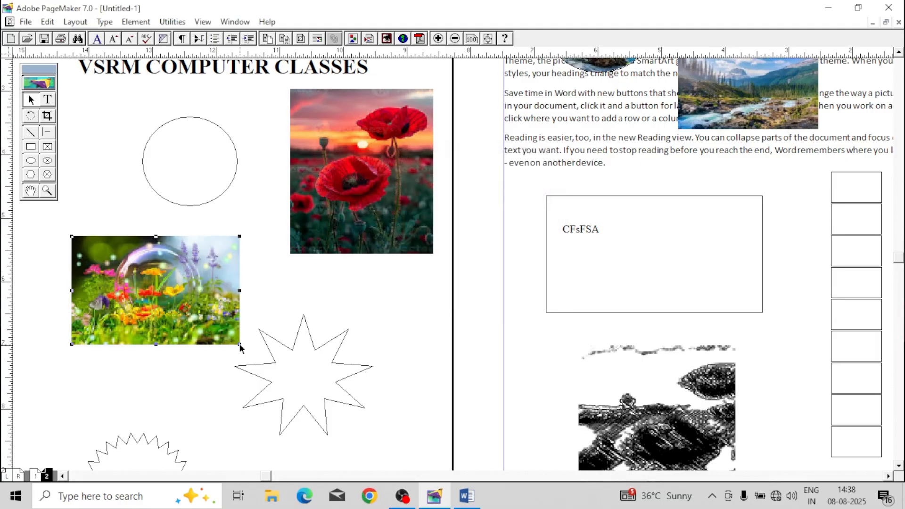
pyautogui.moveTo(203, 292); pyautogui.dragTo(199, 311)
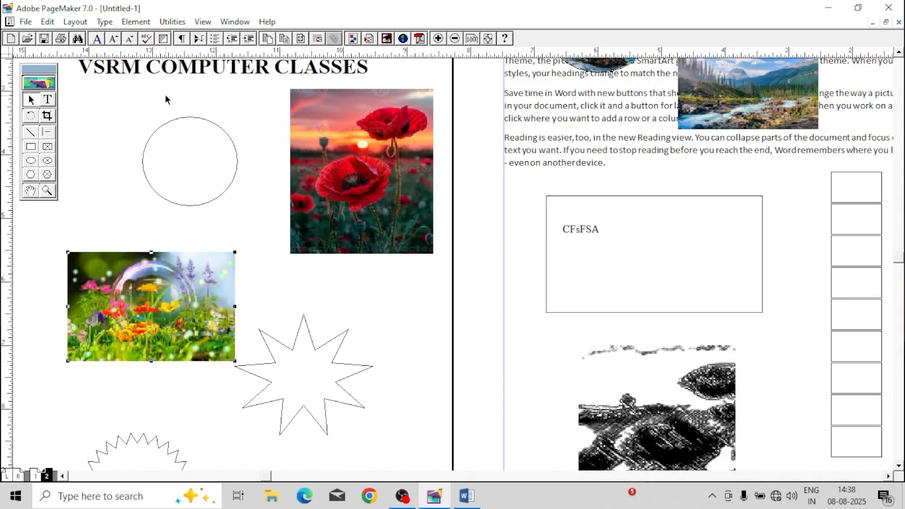
# Step: Set the placed garden picture's link options to update automatically with an alert before updating
pyautogui.click(135, 21)
pyautogui.click(208, 316)
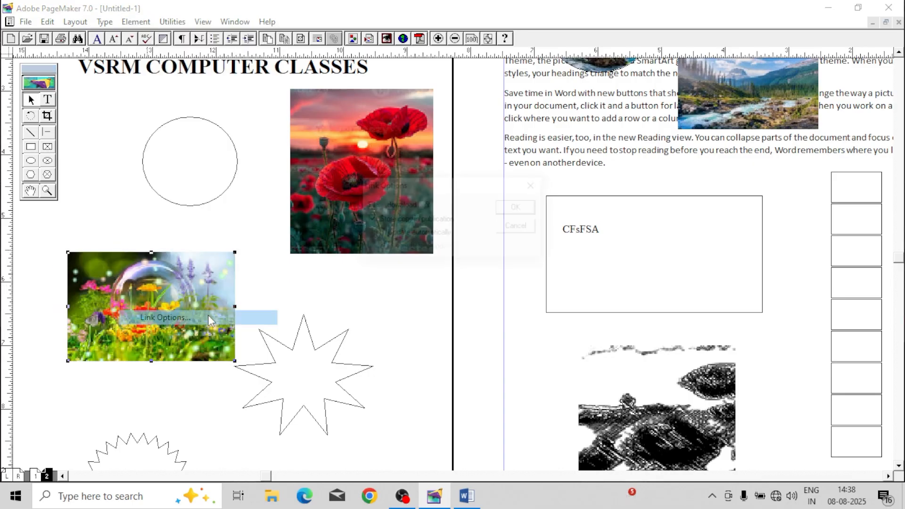
pyautogui.click(379, 233)
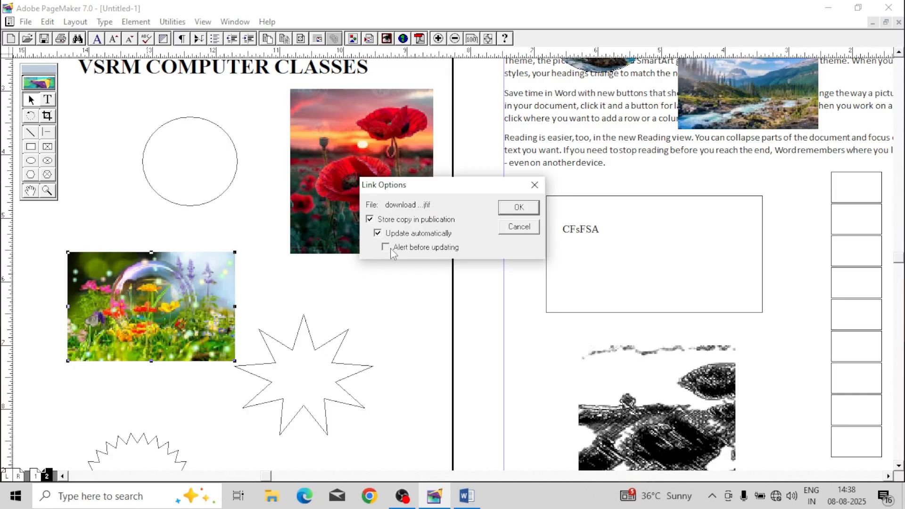
pyautogui.click(519, 209)
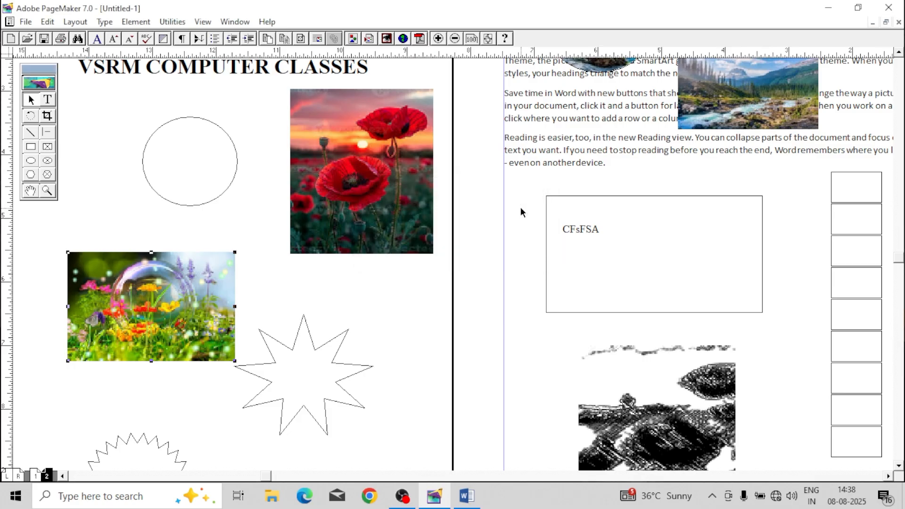
# Step: Save the publication to the Desktop as INDIA
pyautogui.click(26, 23)
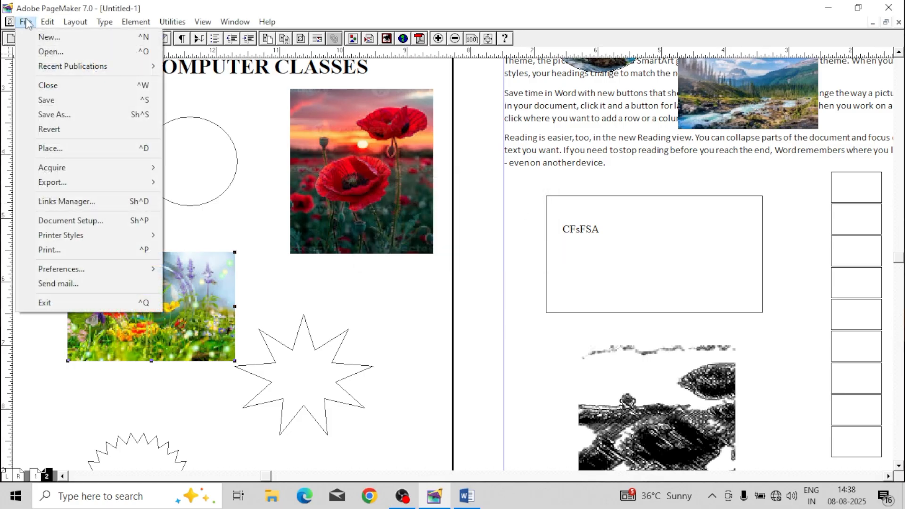
pyautogui.click(64, 102)
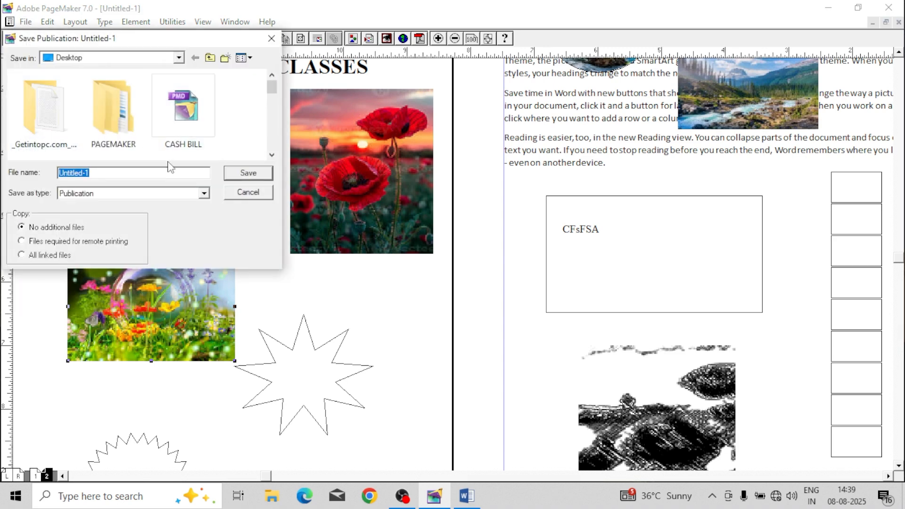
pyautogui.write('VSR')
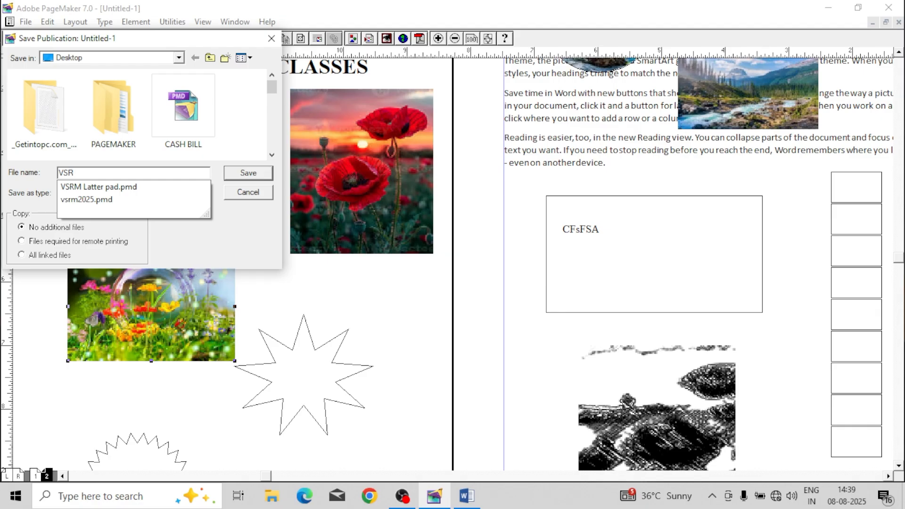
pyautogui.press('BackSpace')
pyautogui.press('BackSpace')
pyautogui.press('BackSpace')
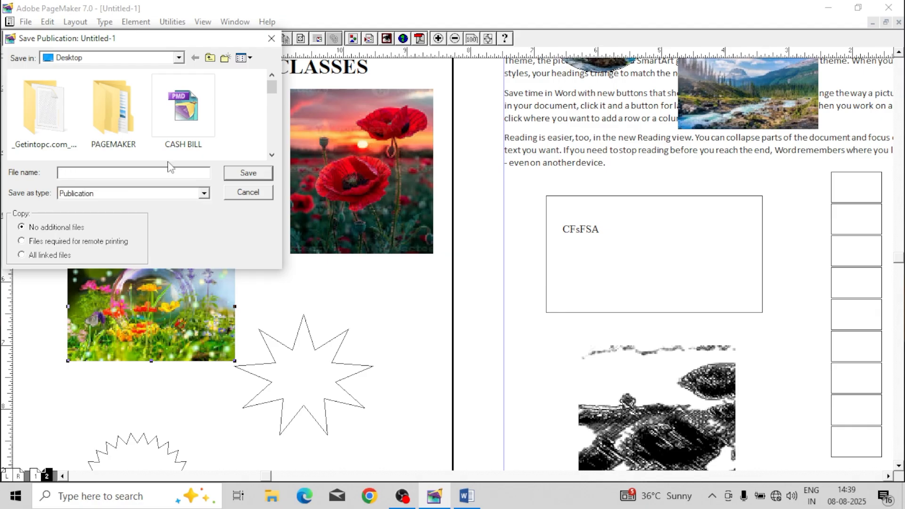
pyautogui.write('C')
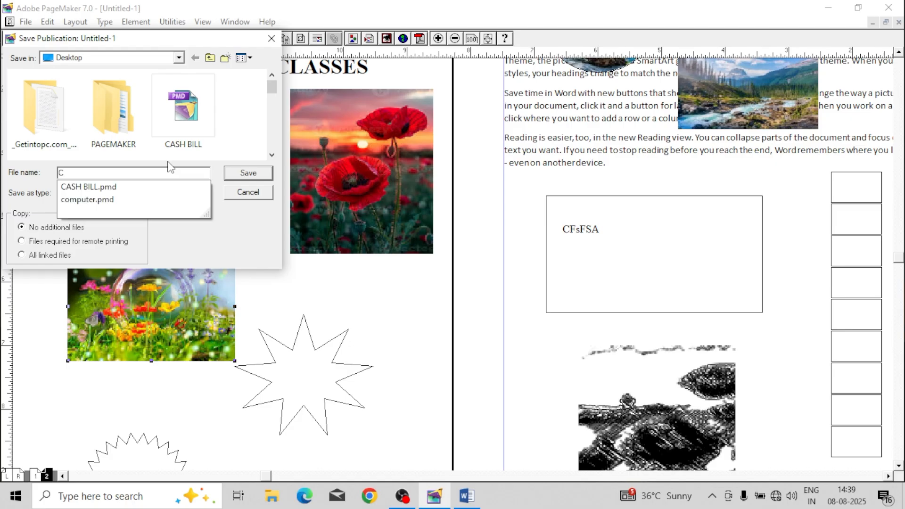
pyautogui.press('BackSpace')
pyautogui.write('IND')
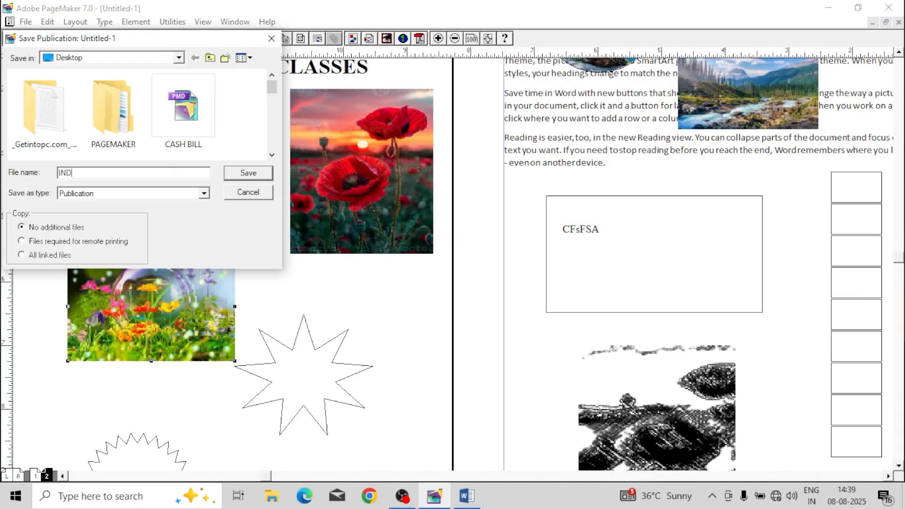
pyautogui.write('IA')
pyautogui.click(247, 175)
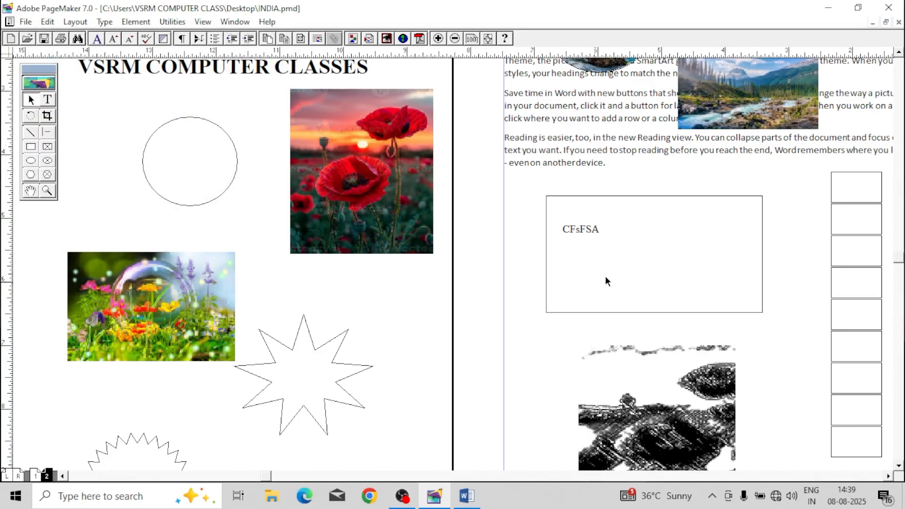
# Step: Check the saved file on the desktop, close the INDIA publication, and minimize the program window
pyautogui.click(828, 7)
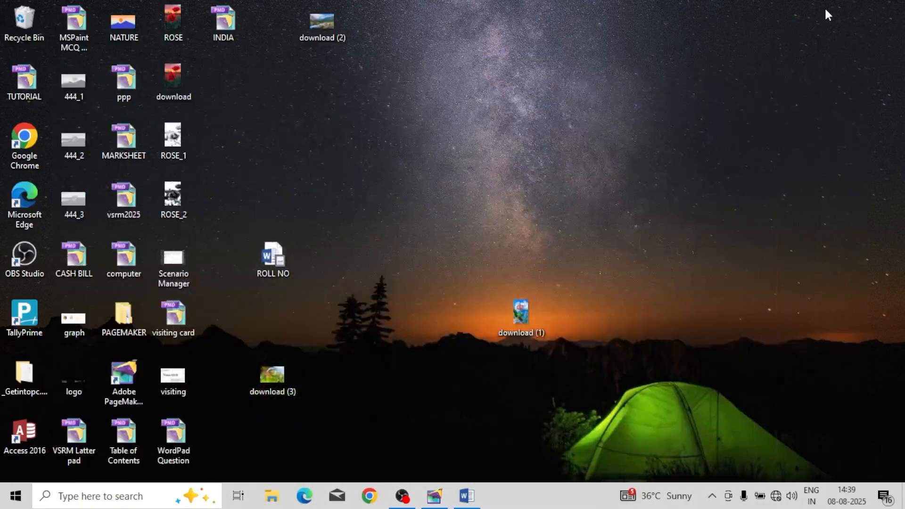
pyautogui.click(434, 496)
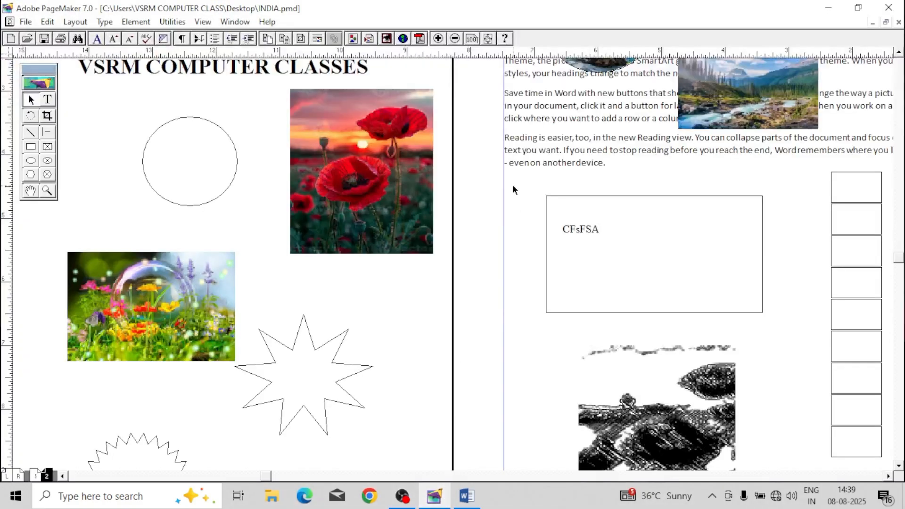
pyautogui.hotkey('ctrl', 'w')
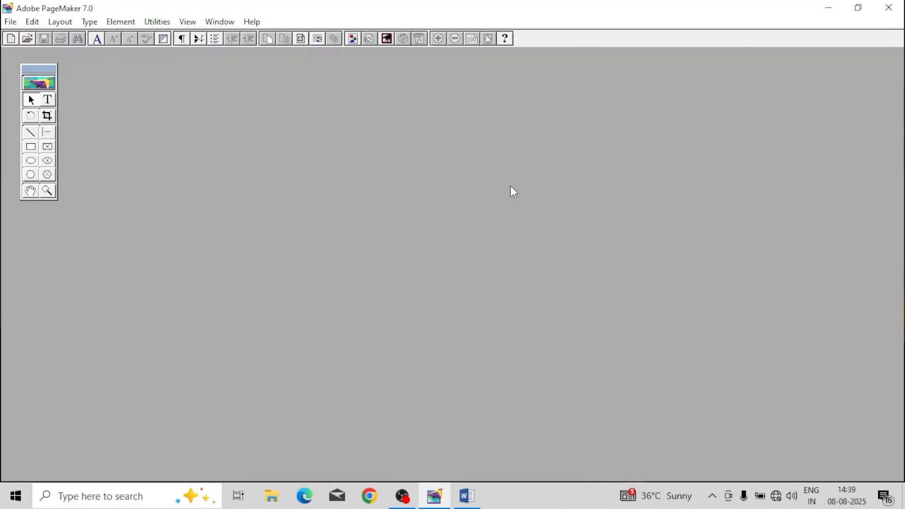
pyautogui.click(828, 7)
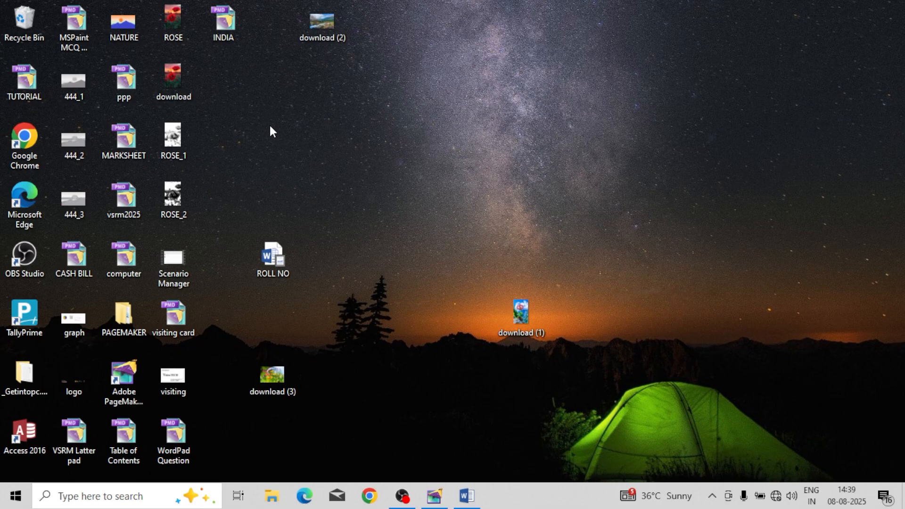
# Step: Open the download (3) picture from the desktop in Paint for editing
pyautogui.rightClick(281, 374)
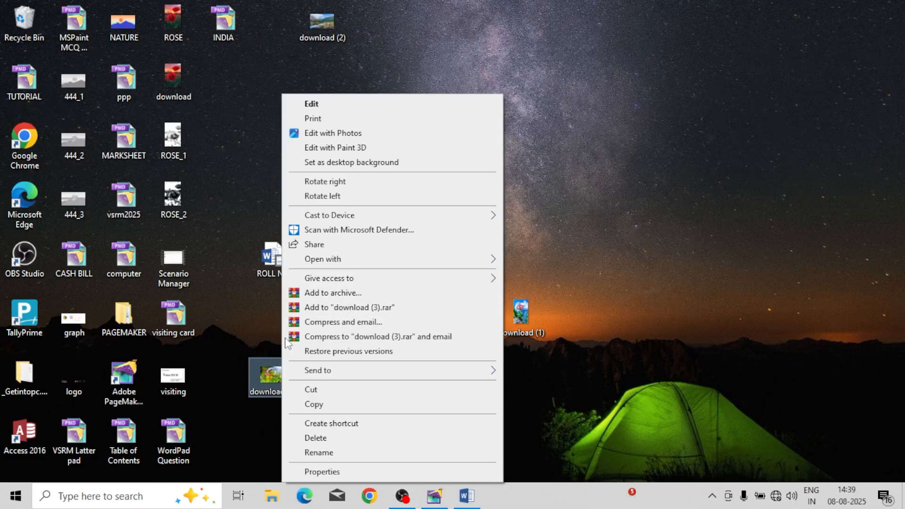
pyautogui.moveTo(332, 265)
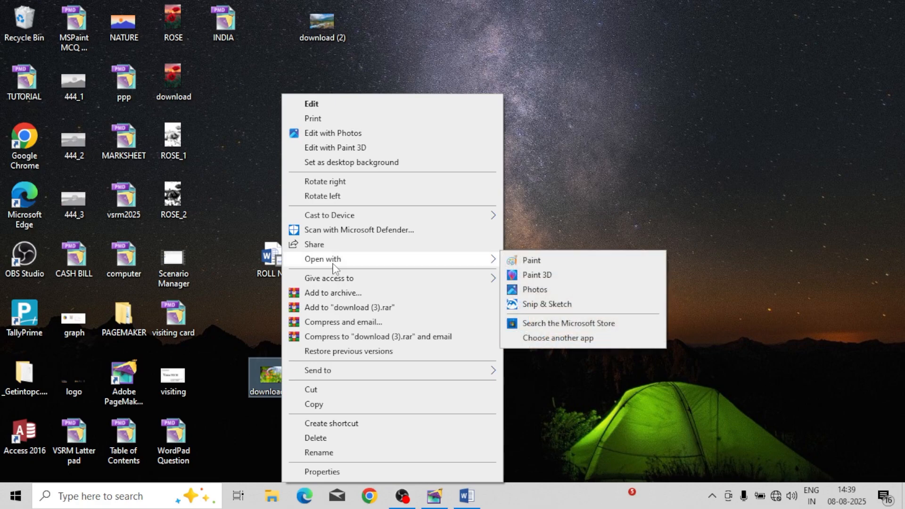
pyautogui.click(570, 259)
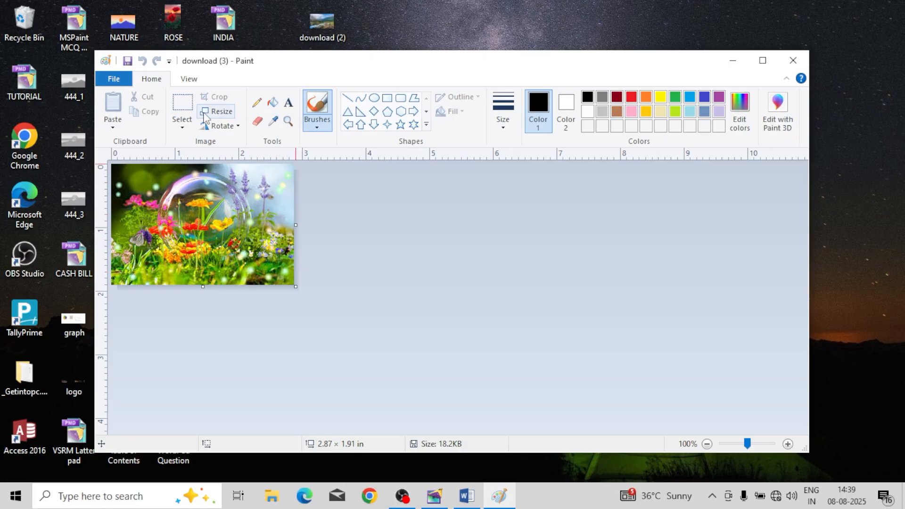
# Step: Draw an ellipse about 1.70 by 1.62 inches around the glass bubble in the garden picture
pyautogui.click(182, 124)
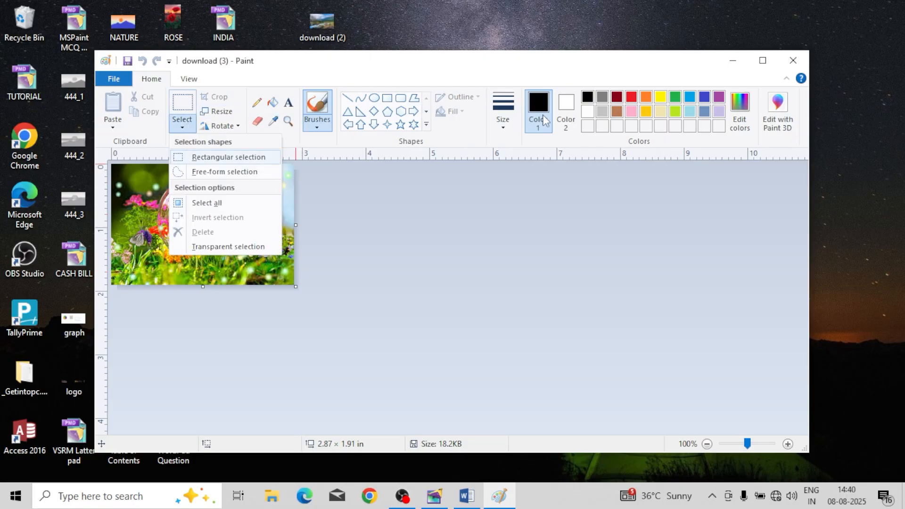
pyautogui.click(382, 99)
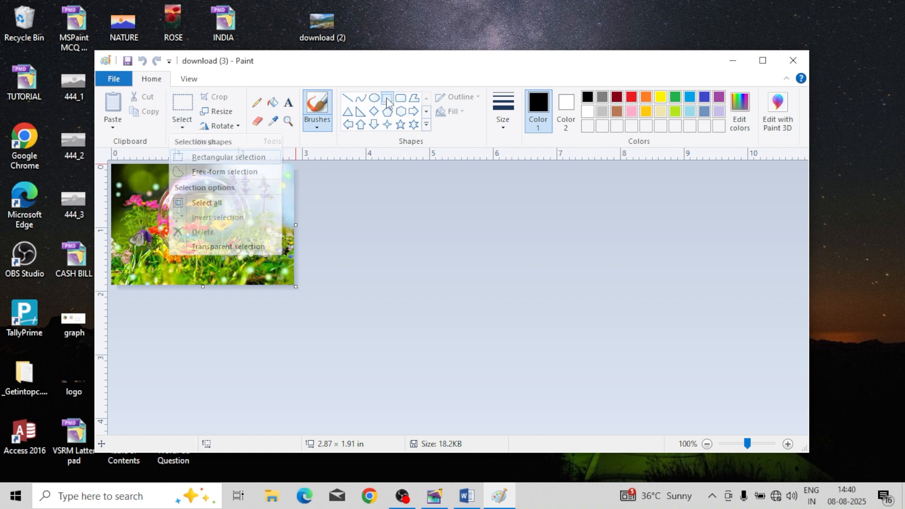
pyautogui.click(374, 98)
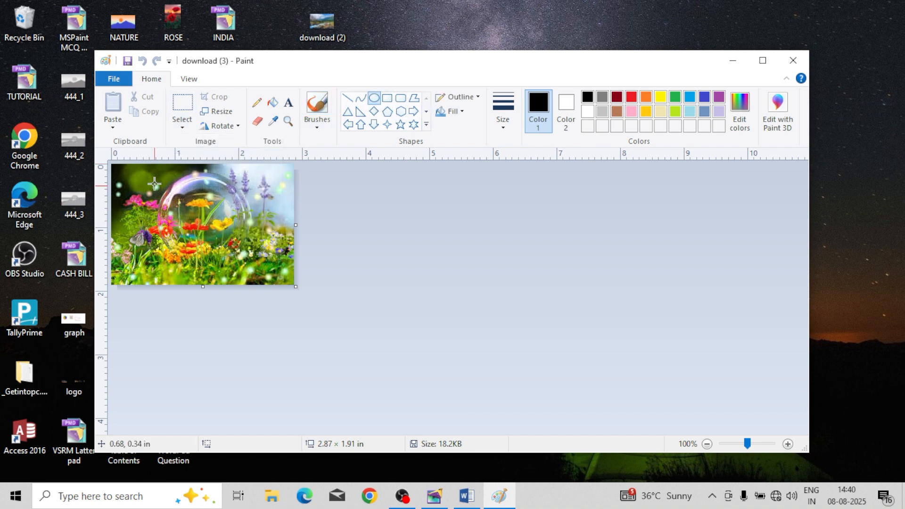
pyautogui.moveTo(144, 169); pyautogui.dragTo(253, 273)
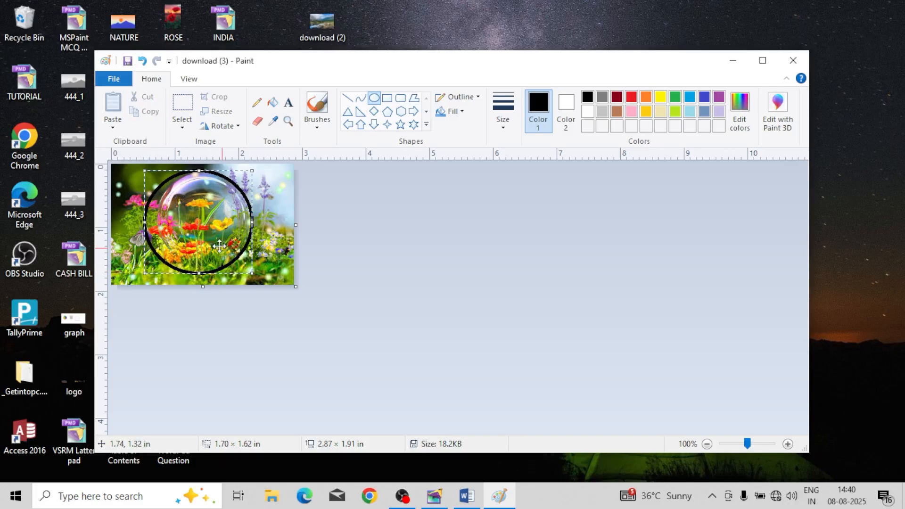
pyautogui.moveTo(216, 208); pyautogui.dragTo(219, 205)
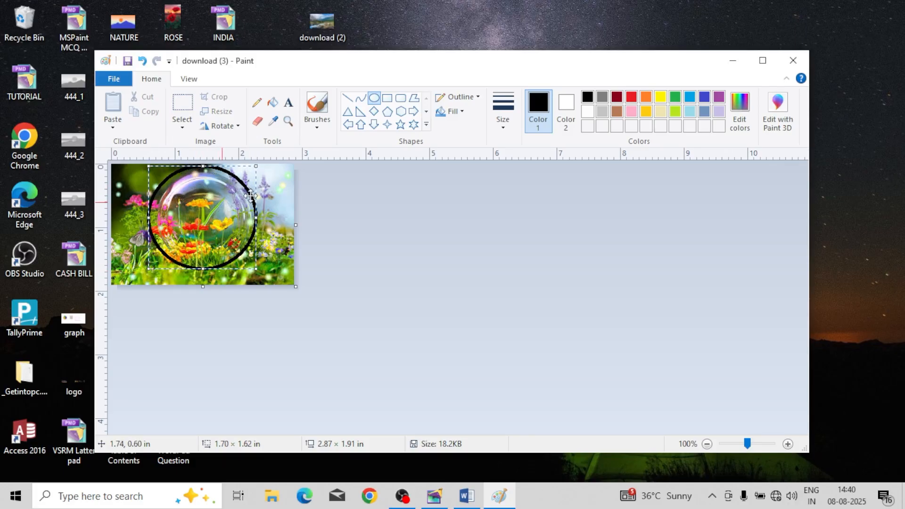
# Step: Give the ellipse a thicker blue outline and shift it slightly down to centre it on the bubble
pyautogui.click(634, 99)
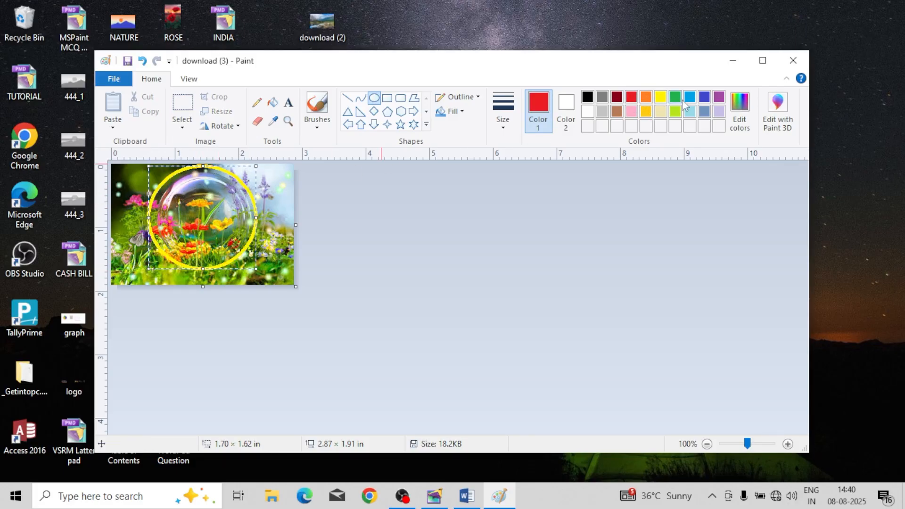
pyautogui.click(704, 97)
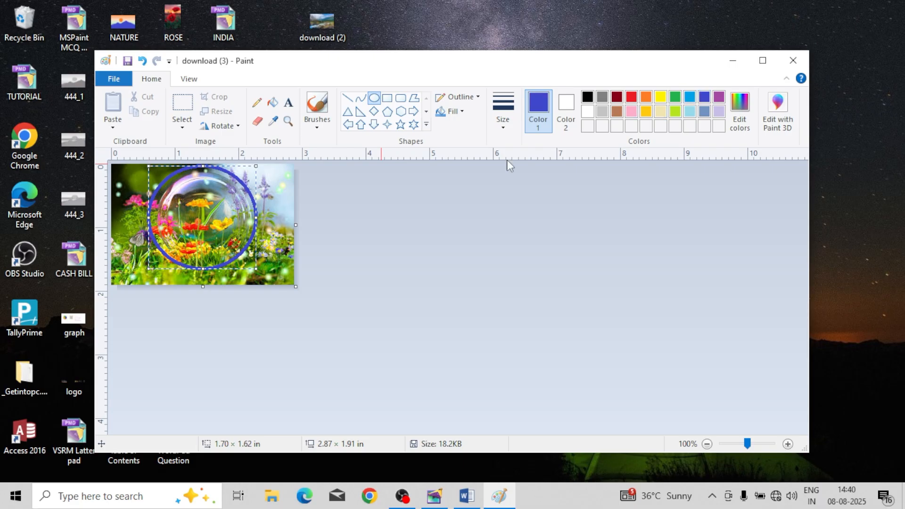
pyautogui.click(503, 113)
pyautogui.click(521, 226)
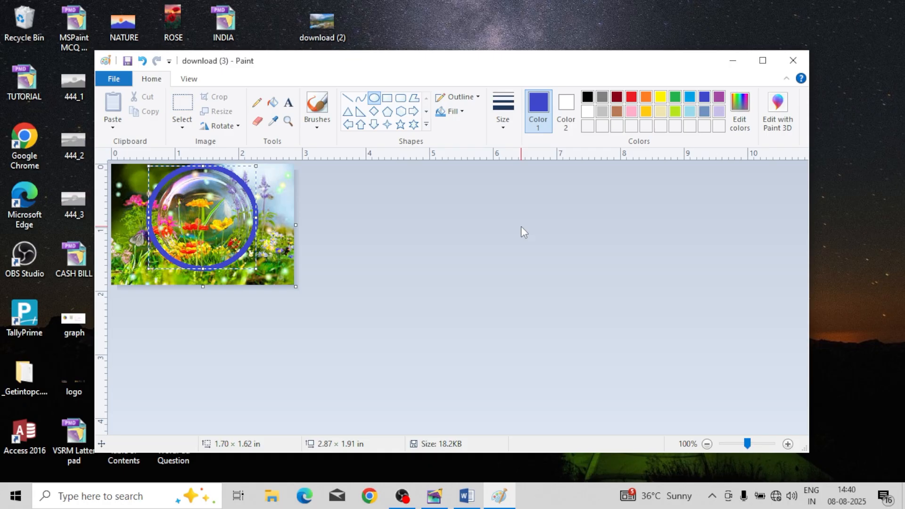
pyautogui.moveTo(214, 226); pyautogui.dragTo(214, 231)
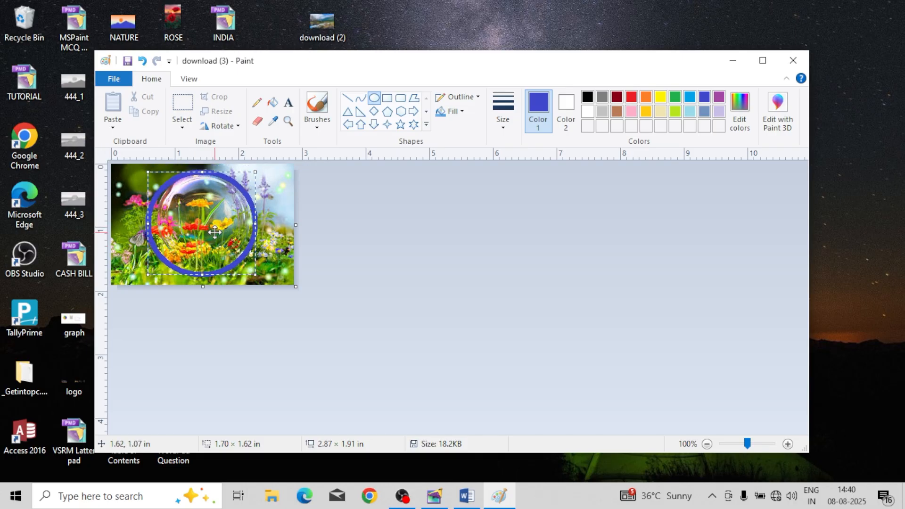
pyautogui.click(286, 202)
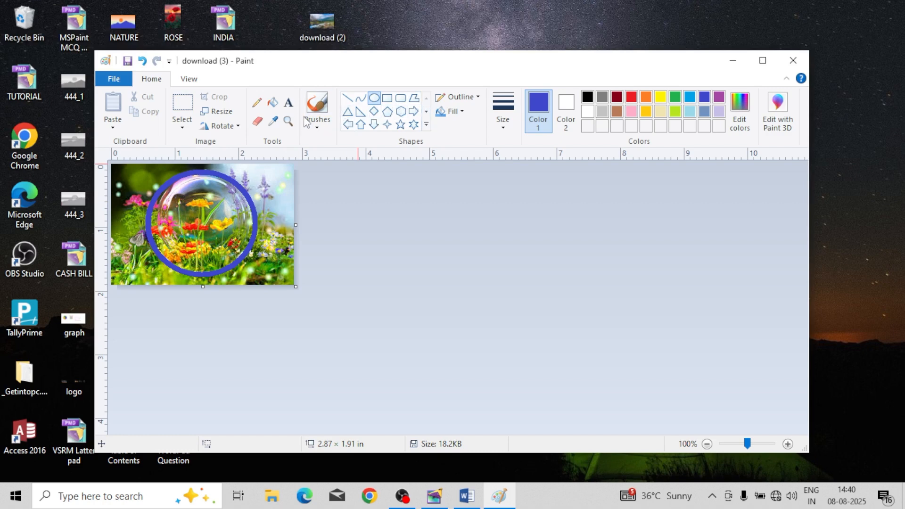
# Step: Add a white six-point star about 0.40 by 0.37 inches in the picture's upper-left corner
pyautogui.click(413, 123)
pyautogui.moveTo(125, 169); pyautogui.dragTo(152, 194)
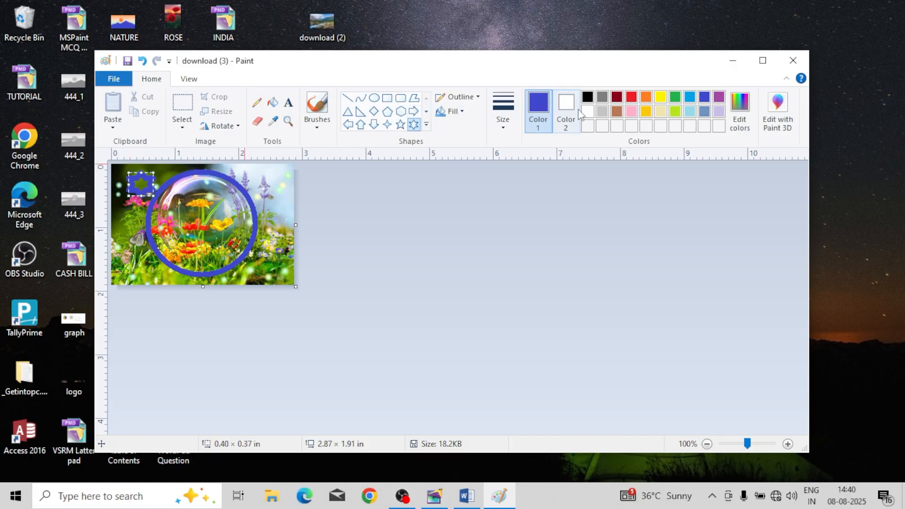
pyautogui.click(586, 113)
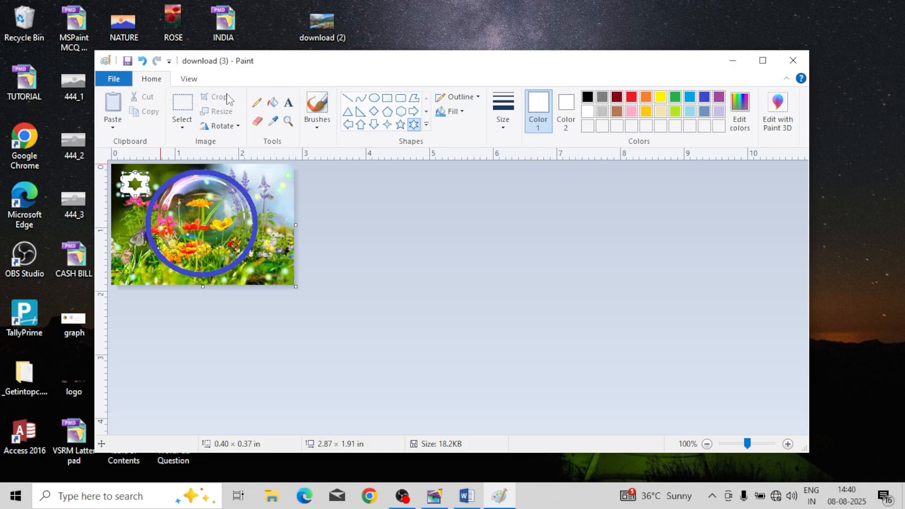
pyautogui.click(272, 103)
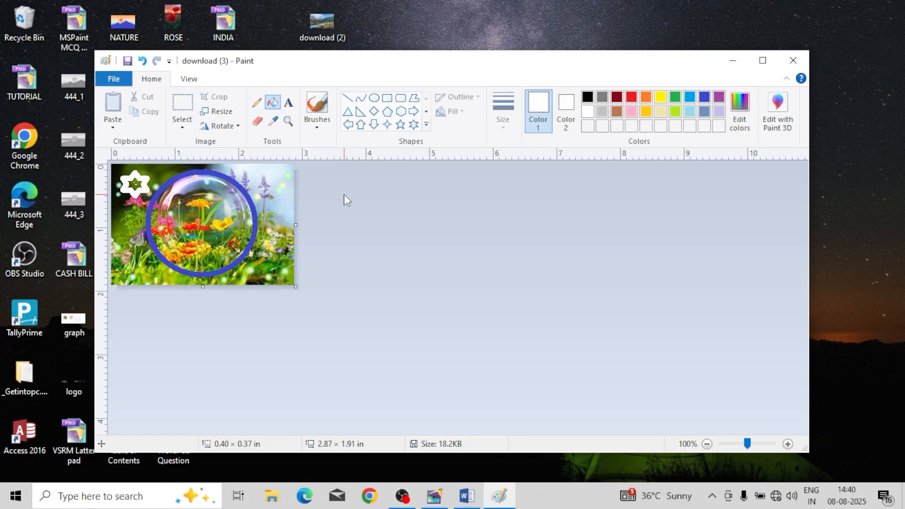
# Step: Save the edited download (3) picture under its existing name and close Paint
pyautogui.click(123, 83)
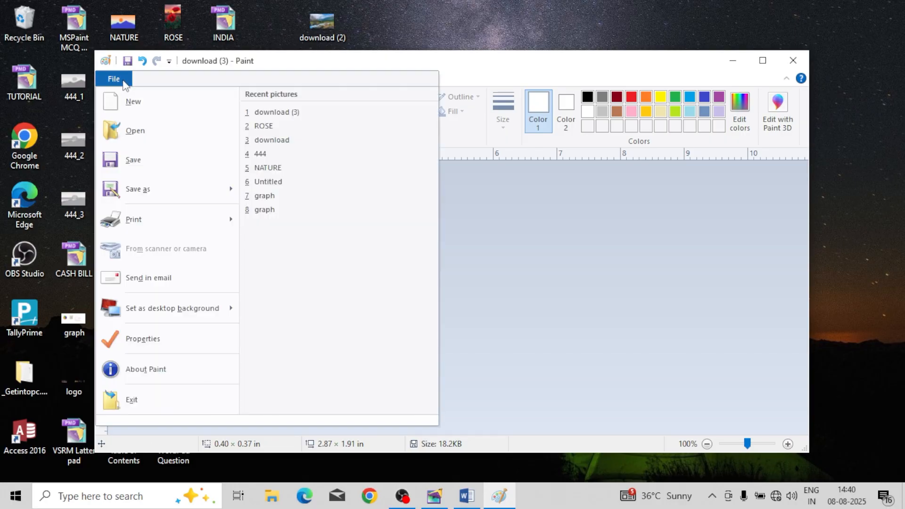
pyautogui.click(137, 161)
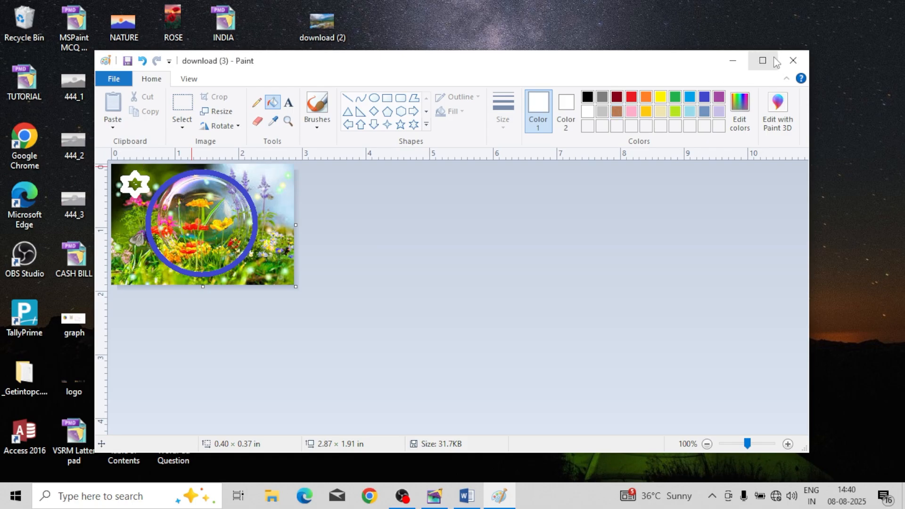
pyautogui.click(793, 61)
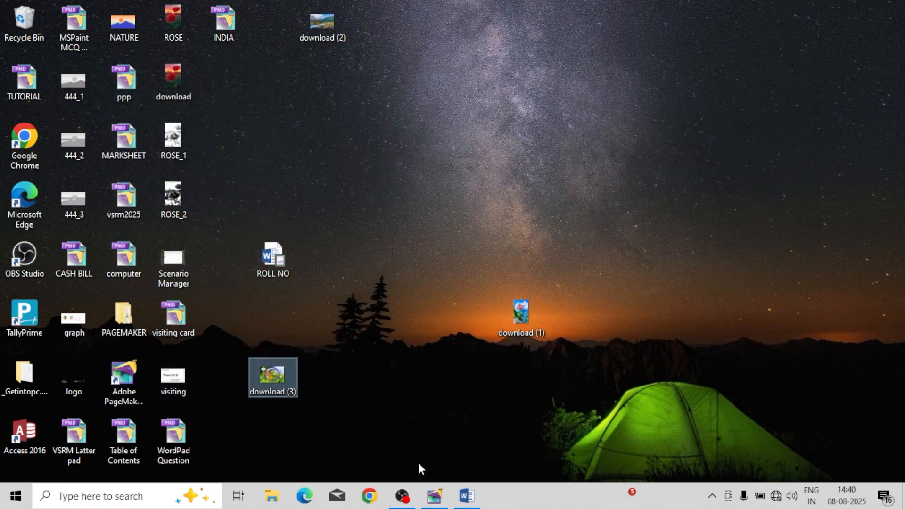
# Step: Switch to PageMaker, reopen the recent INDIA publication with all modified links updated, and move the garden picture slightly up and right
pyautogui.click(434, 495)
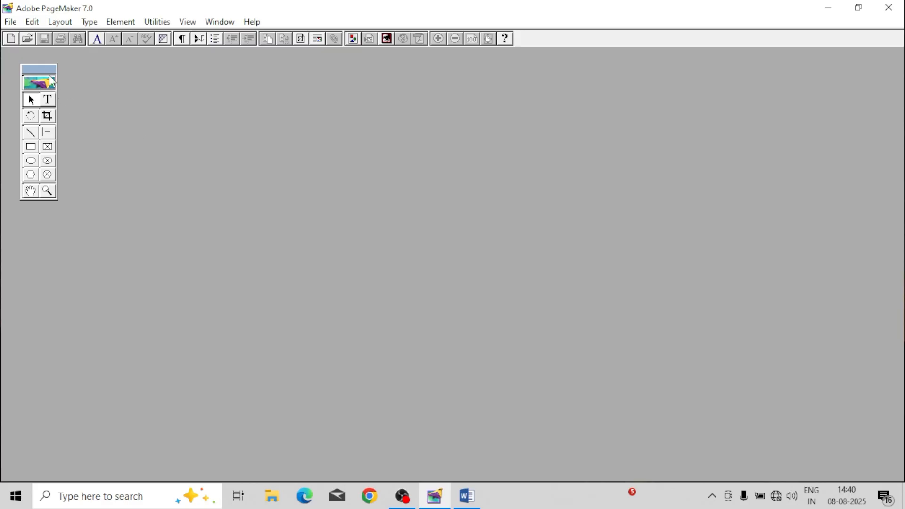
pyautogui.click(11, 22)
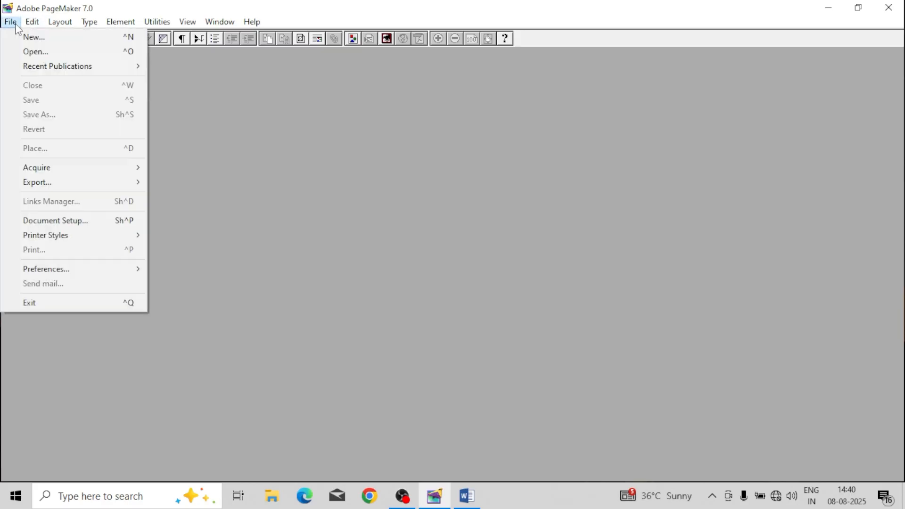
pyautogui.moveTo(40, 67)
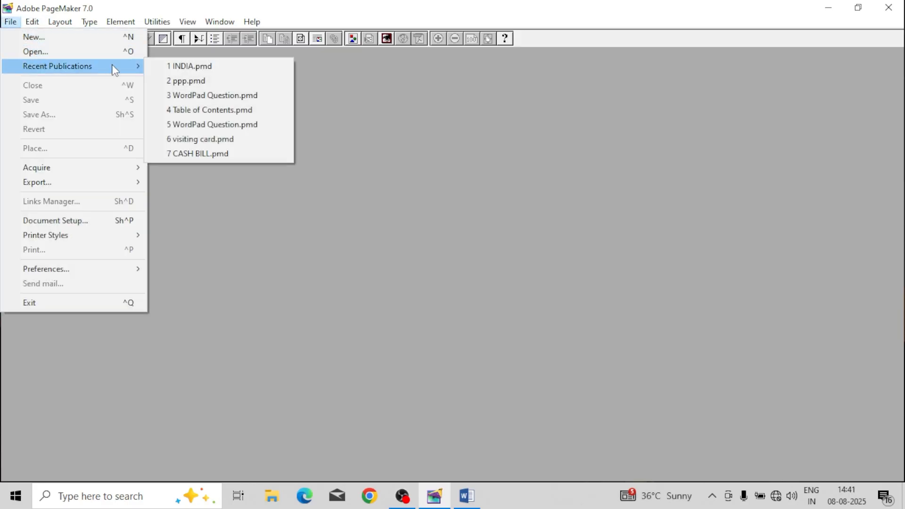
pyautogui.click(190, 71)
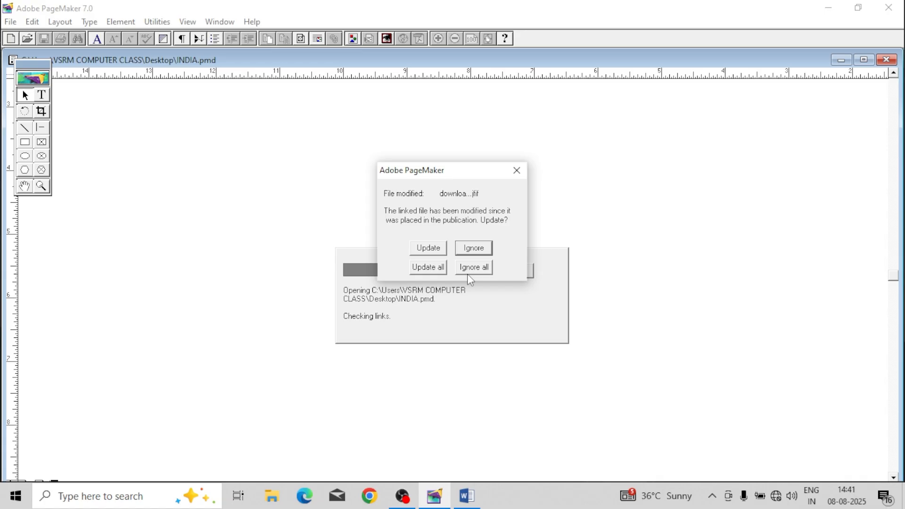
pyautogui.click(418, 270)
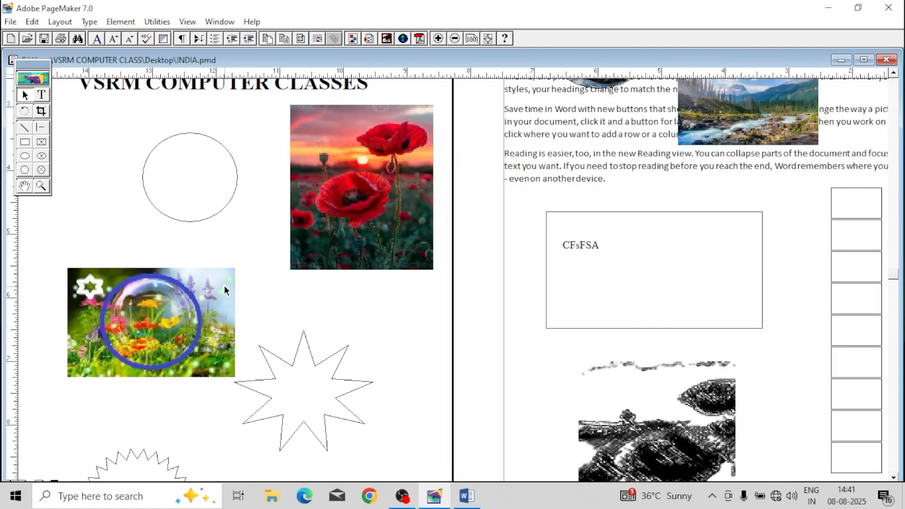
pyautogui.moveTo(224, 285); pyautogui.dragTo(231, 267)
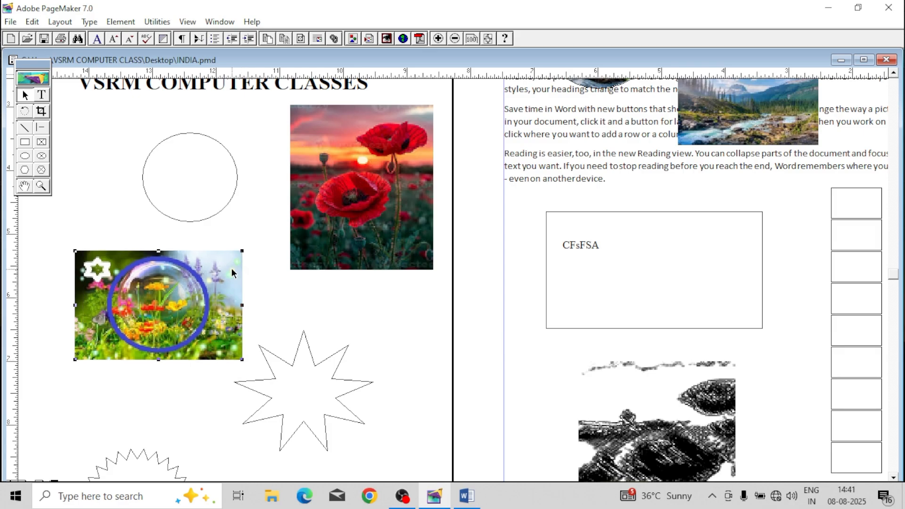